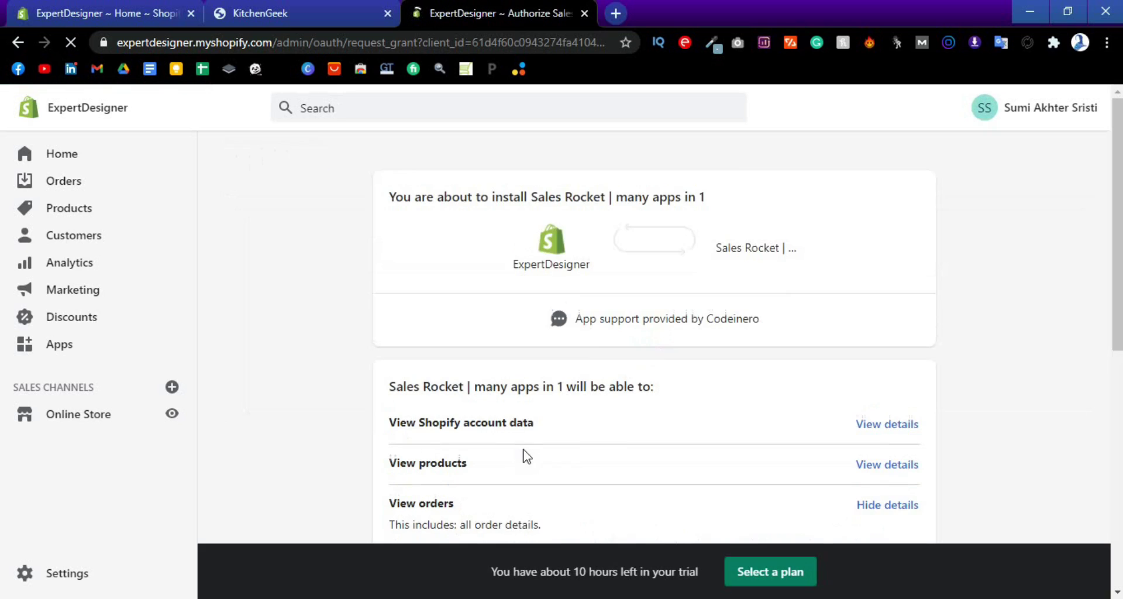
Install the Sales Rocket app in the store and start the 7-day free trial of its Basic Plan.
{"action": "scroll", "coordinate": [755, 459], "scroll_direction": "down", "scroll_amount": 3}
{"action": "scroll", "coordinate": [890, 526], "scroll_direction": "down", "scroll_amount": 5}
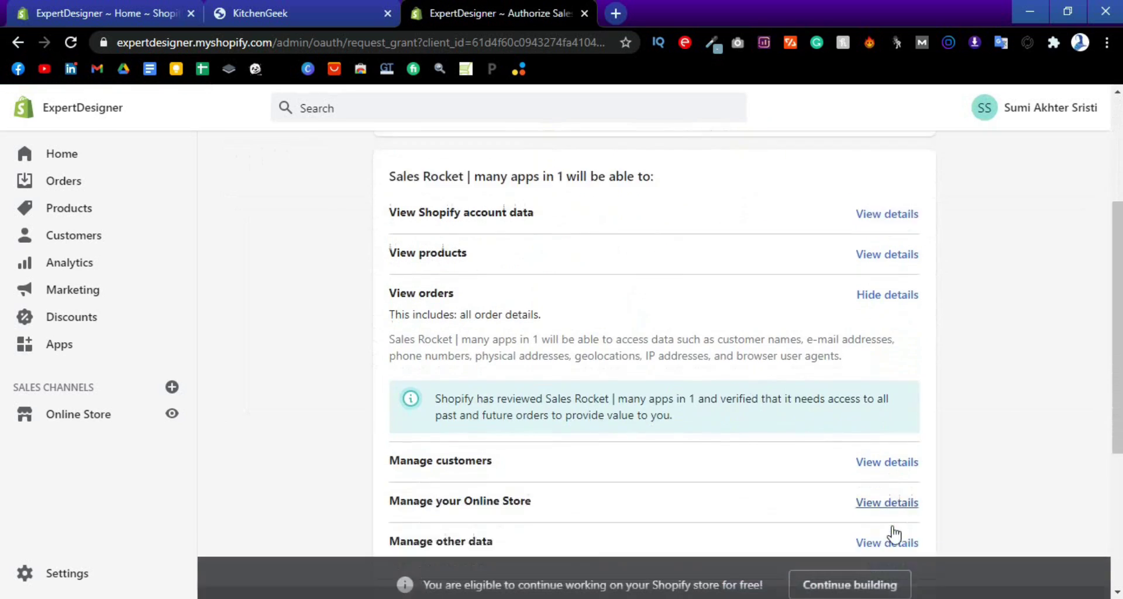
{"action": "left_click", "coordinate": [896, 423]}
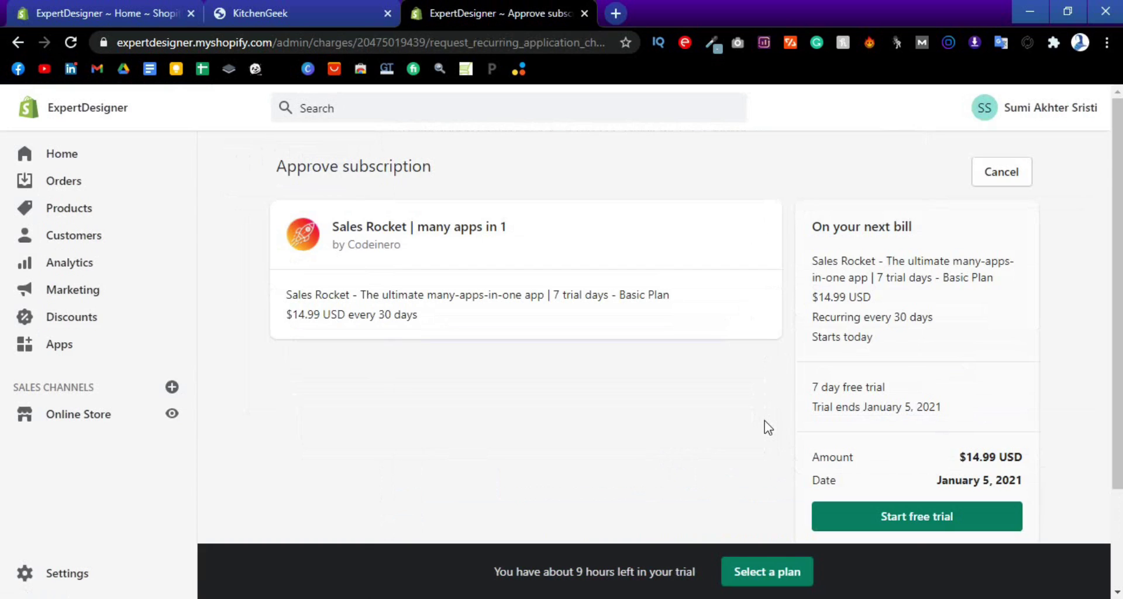
{"action": "scroll", "coordinate": [768, 427], "scroll_direction": "down", "scroll_amount": 2}
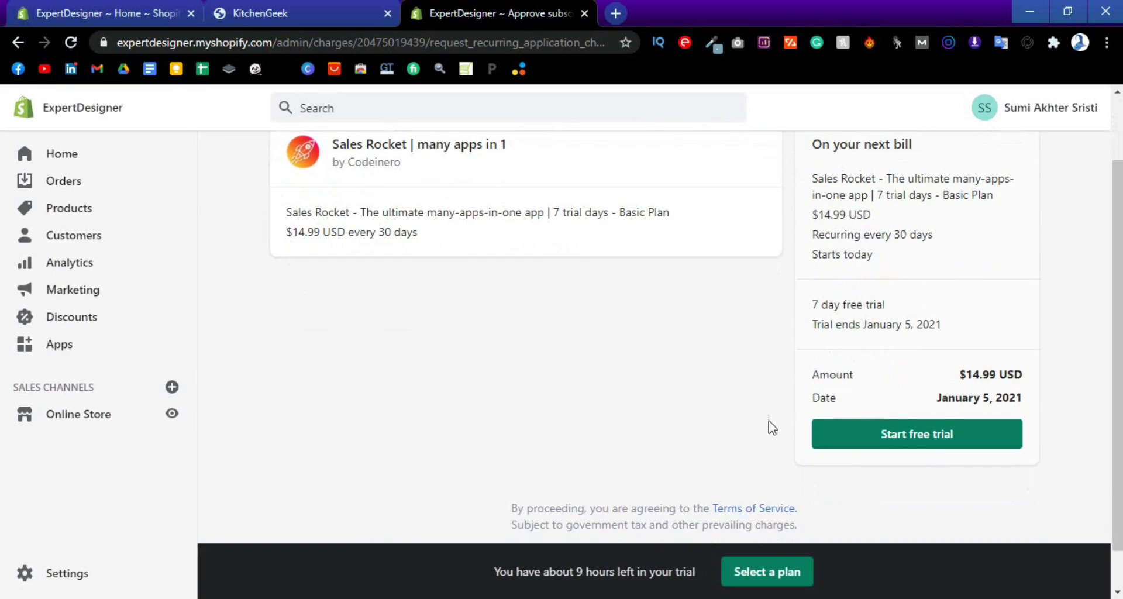
{"action": "left_click", "coordinate": [939, 444]}
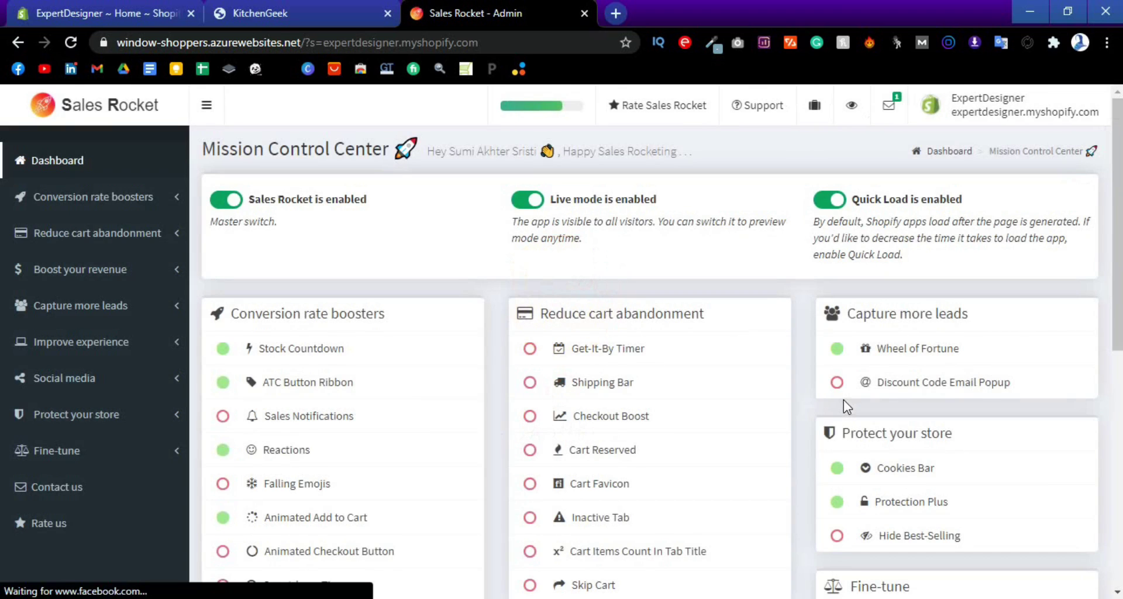
Examine the feature categories on the Mission Control Center dashboard and which features are enabled.
{"action": "scroll", "coordinate": [667, 360], "scroll_direction": "down", "scroll_amount": 4}
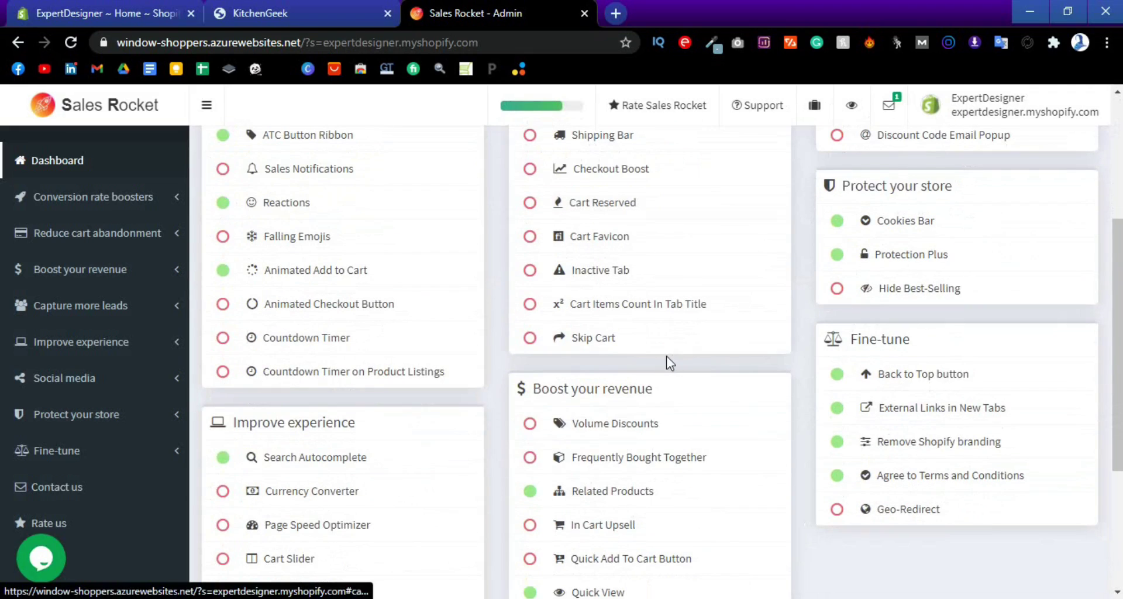
{"action": "scroll", "coordinate": [650, 462], "scroll_direction": "up", "scroll_amount": 1}
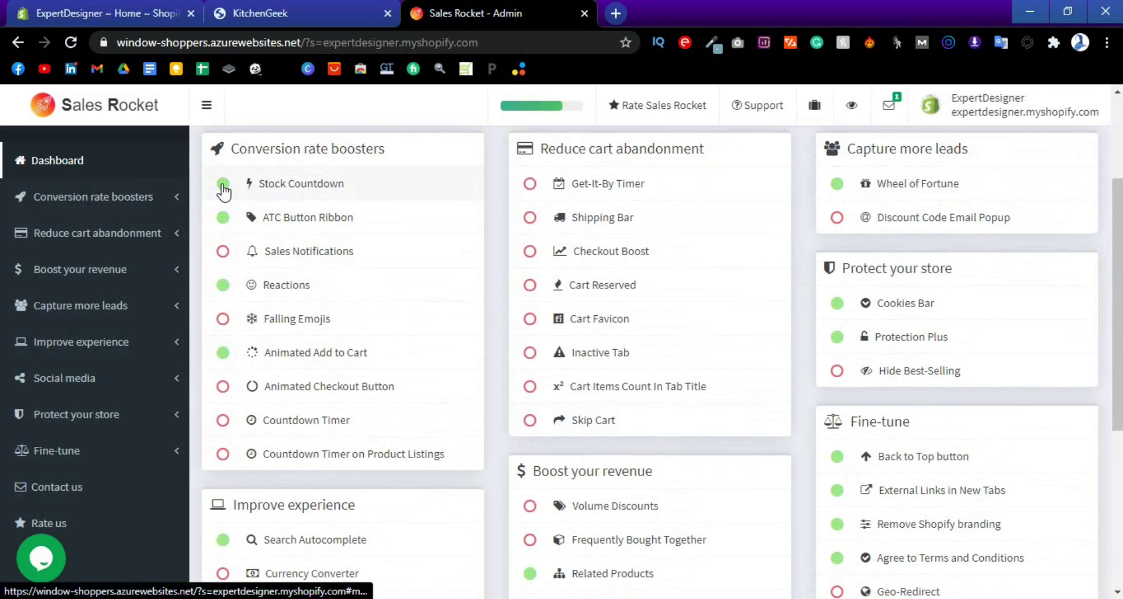
{"action": "scroll", "coordinate": [318, 334], "scroll_direction": "down", "scroll_amount": 5}
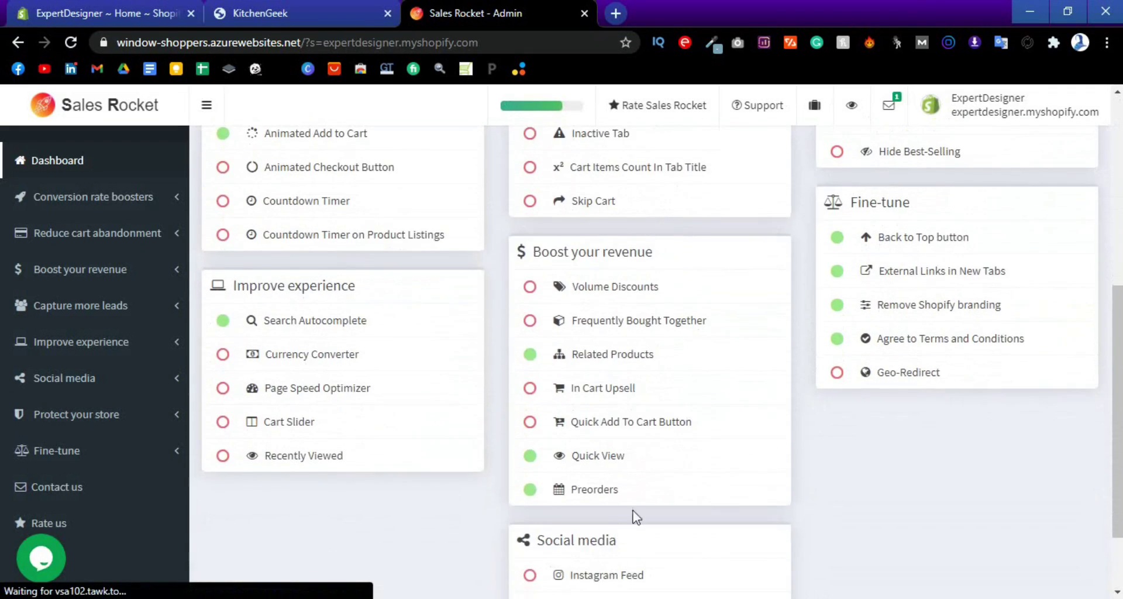
{"action": "scroll", "coordinate": [673, 521], "scroll_direction": "up", "scroll_amount": 4}
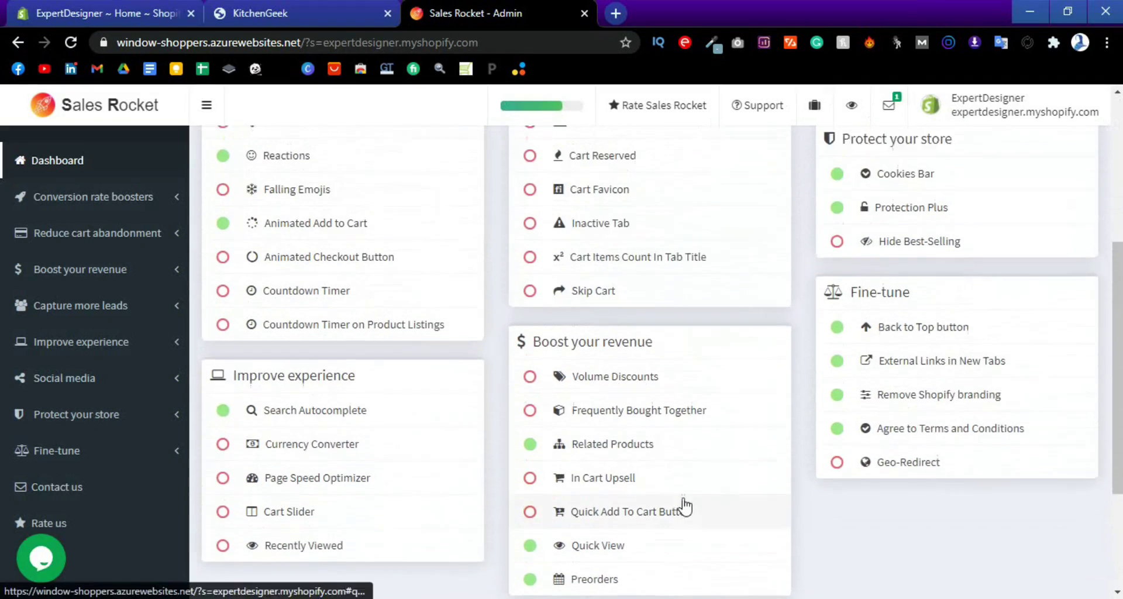
{"action": "scroll", "coordinate": [691, 494], "scroll_direction": "up", "scroll_amount": 3}
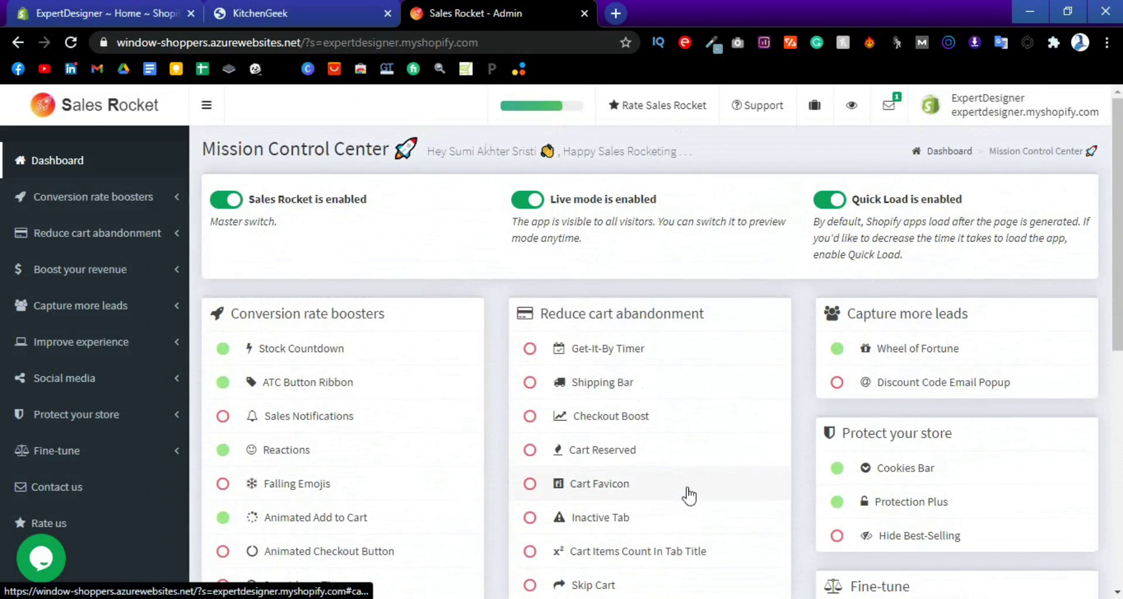
{"action": "scroll", "coordinate": [690, 496], "scroll_direction": "down", "scroll_amount": 2}
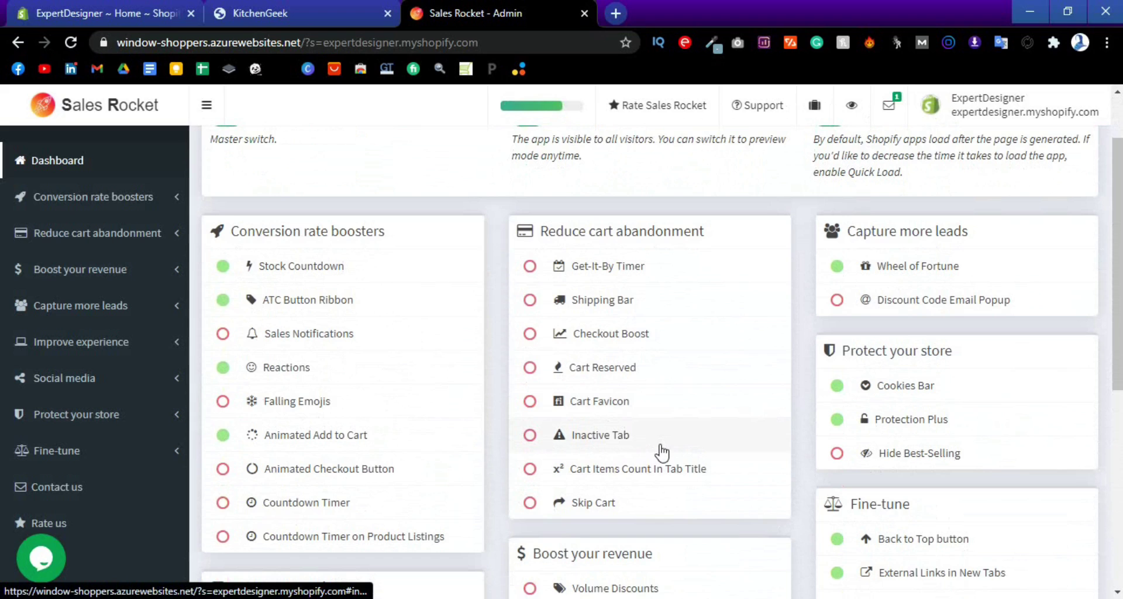
{"action": "scroll", "coordinate": [663, 452], "scroll_direction": "up", "scroll_amount": 2}
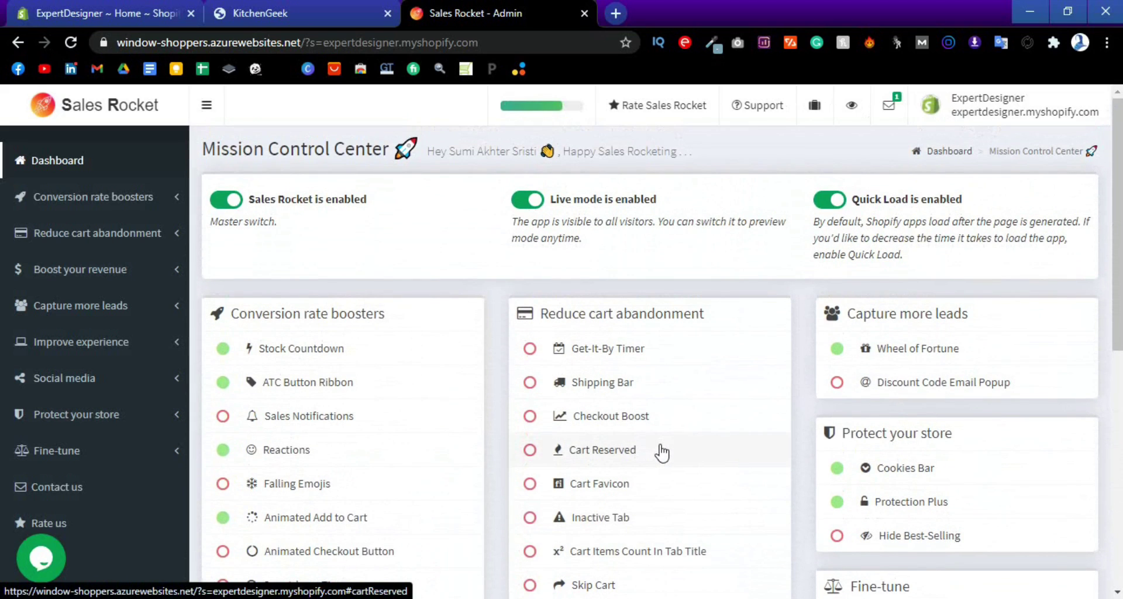
{"action": "scroll", "coordinate": [662, 452], "scroll_direction": "down", "scroll_amount": 2}
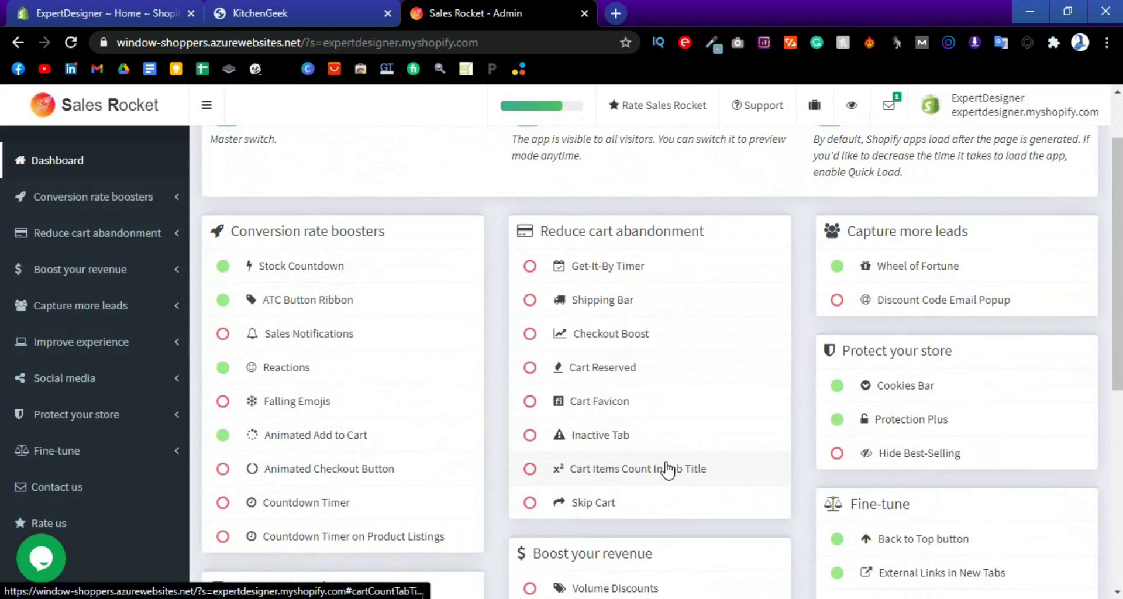
Open the Stock Countdown settings and look over its text, progress bar and placement options.
{"action": "left_click", "coordinate": [301, 269]}
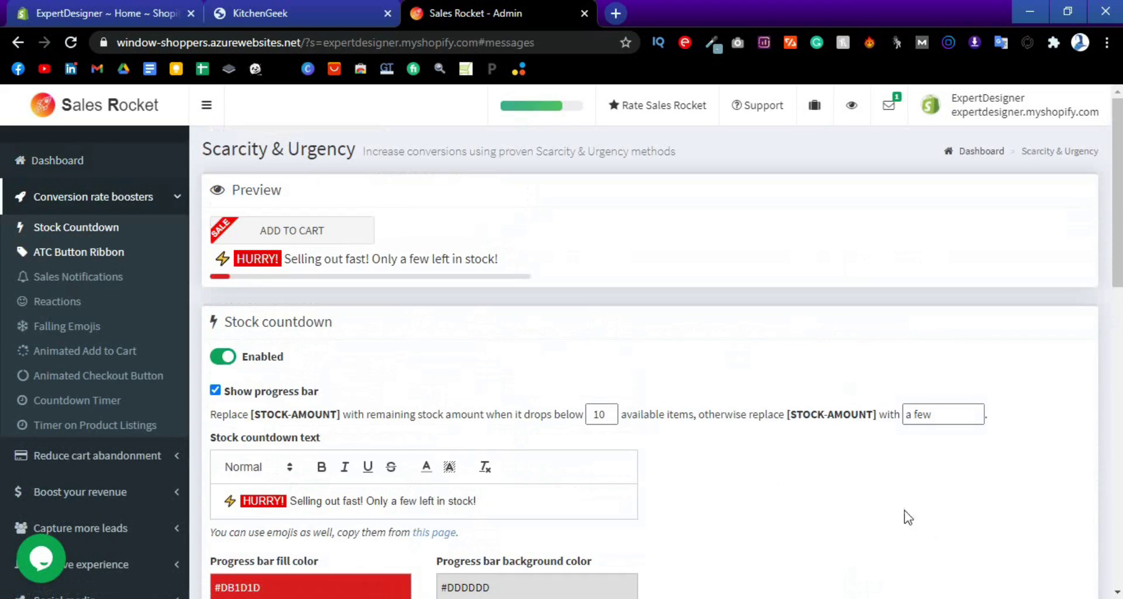
{"action": "scroll", "coordinate": [873, 462], "scroll_direction": "down", "scroll_amount": 1}
{"action": "scroll", "coordinate": [873, 462], "scroll_direction": "down", "scroll_amount": 2}
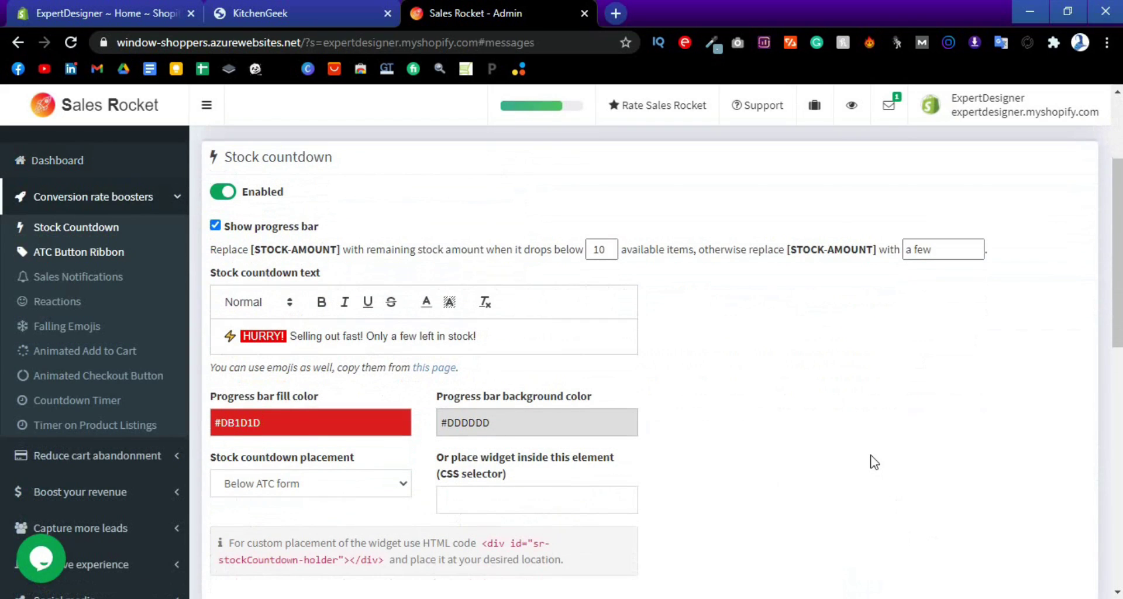
{"action": "scroll", "coordinate": [873, 460], "scroll_direction": "down", "scroll_amount": 3}
{"action": "scroll", "coordinate": [872, 460], "scroll_direction": "up", "scroll_amount": 3}
Disable the stock countdown and enable it again.
{"action": "left_click", "coordinate": [223, 192]}
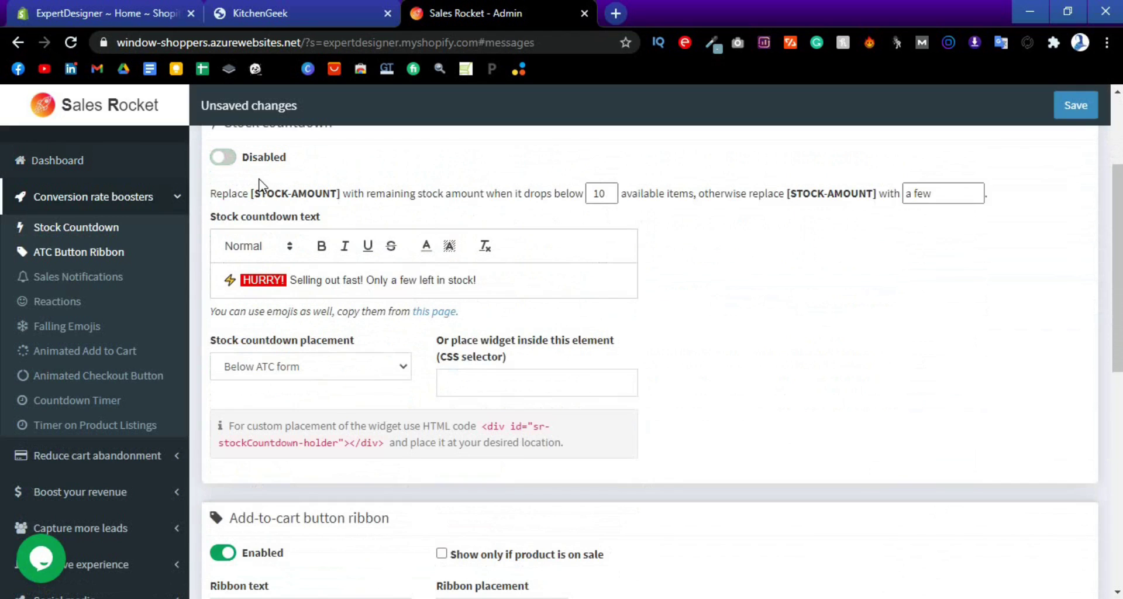
{"action": "scroll", "coordinate": [347, 251], "scroll_direction": "up", "scroll_amount": 1}
{"action": "left_click", "coordinate": [222, 240]}
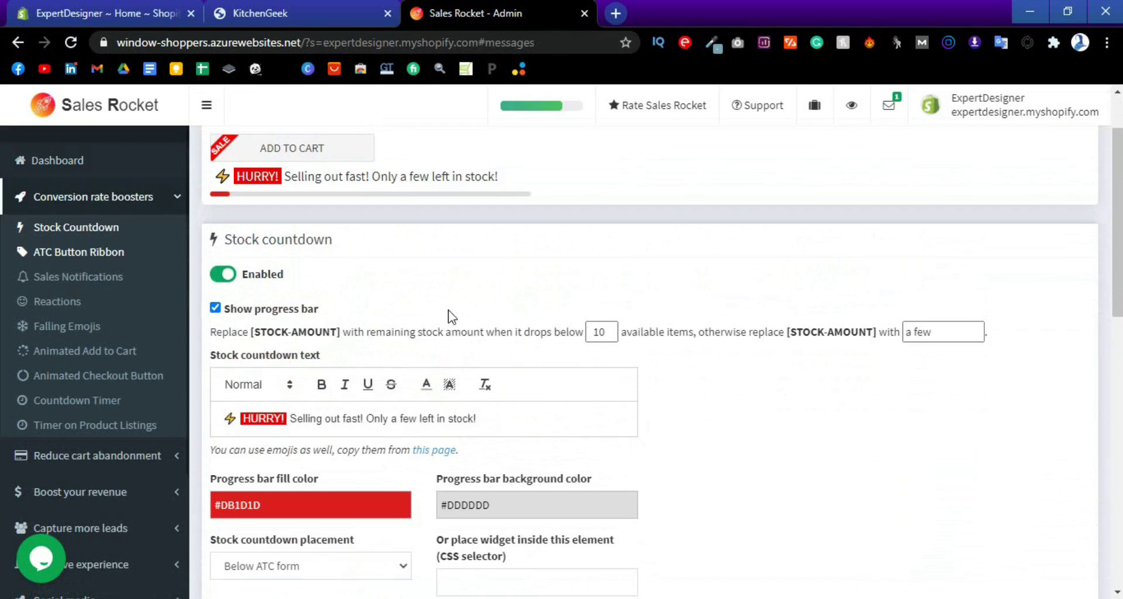
Review the stock countdown text and colors, the add-to-cart button ribbon options and the visibility filter.
{"action": "scroll", "coordinate": [448, 313], "scroll_direction": "down", "scroll_amount": 3}
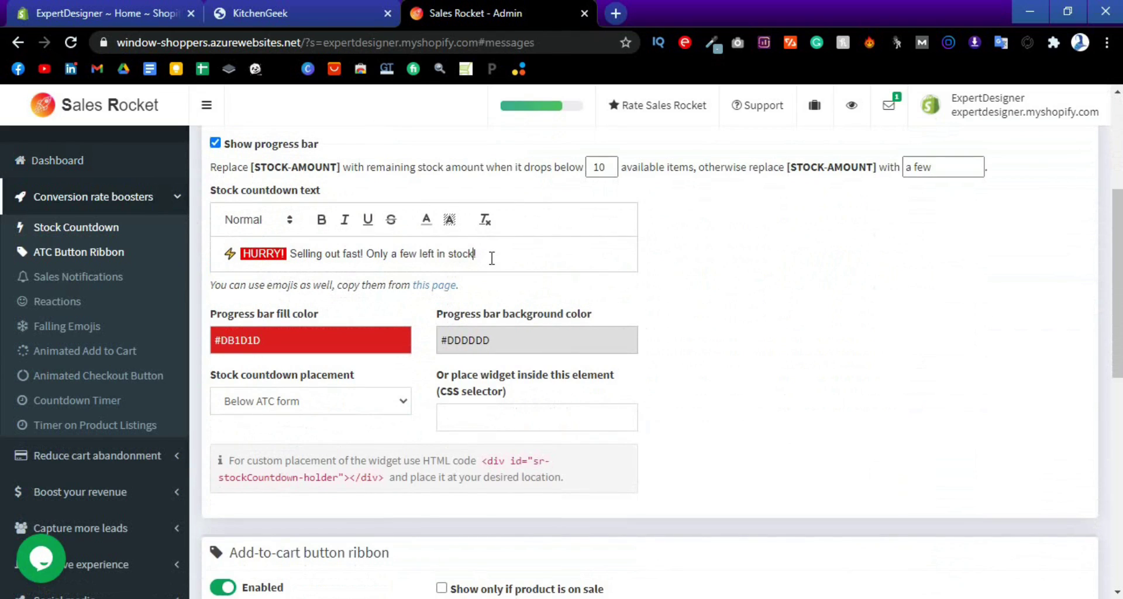
{"action": "scroll", "coordinate": [594, 329], "scroll_direction": "down", "scroll_amount": 1}
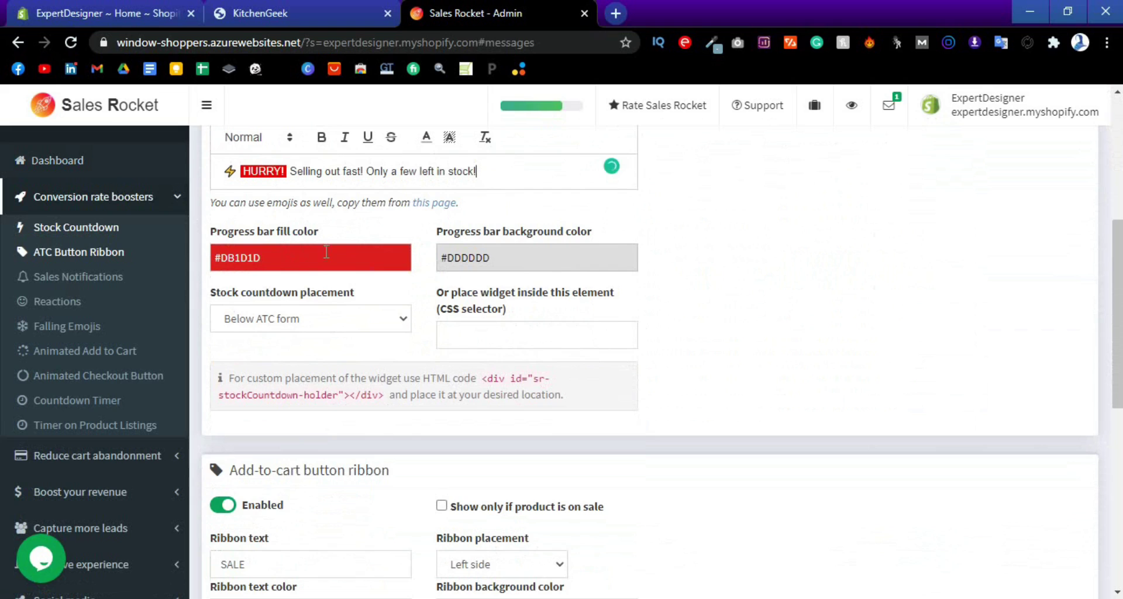
{"action": "scroll", "coordinate": [566, 326], "scroll_direction": "down", "scroll_amount": 3}
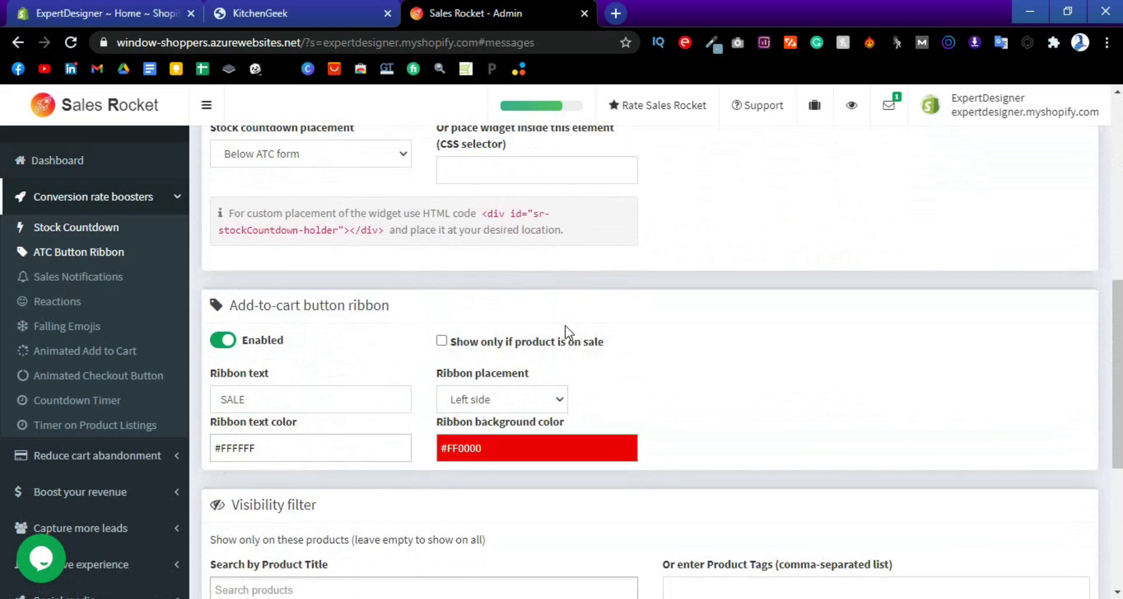
{"action": "scroll", "coordinate": [565, 325], "scroll_direction": "down", "scroll_amount": 3}
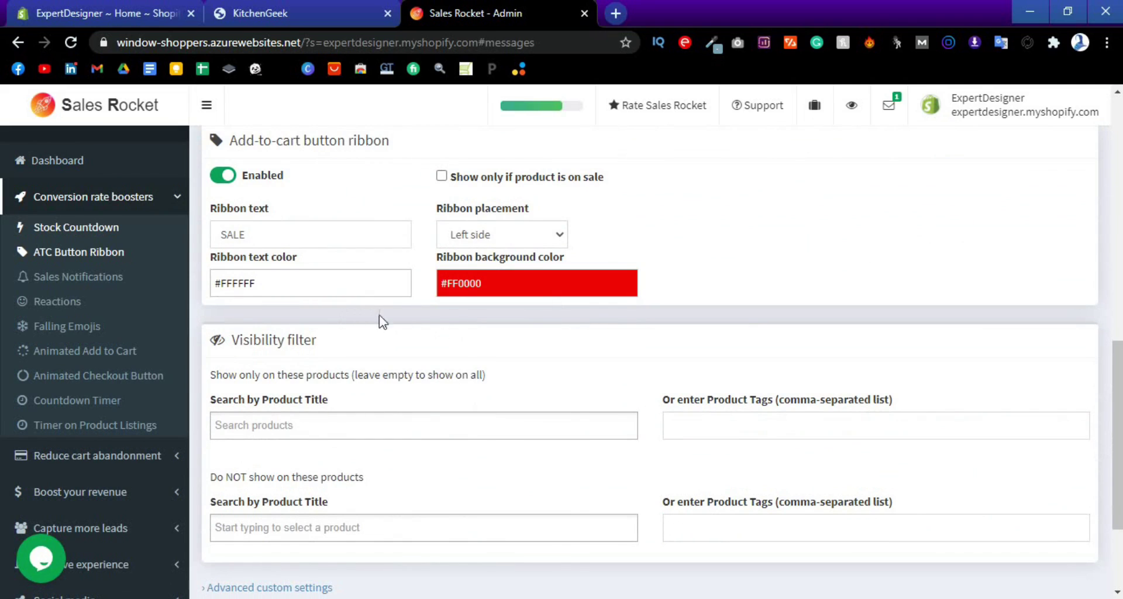
{"action": "scroll", "coordinate": [349, 244], "scroll_direction": "up", "scroll_amount": 10}
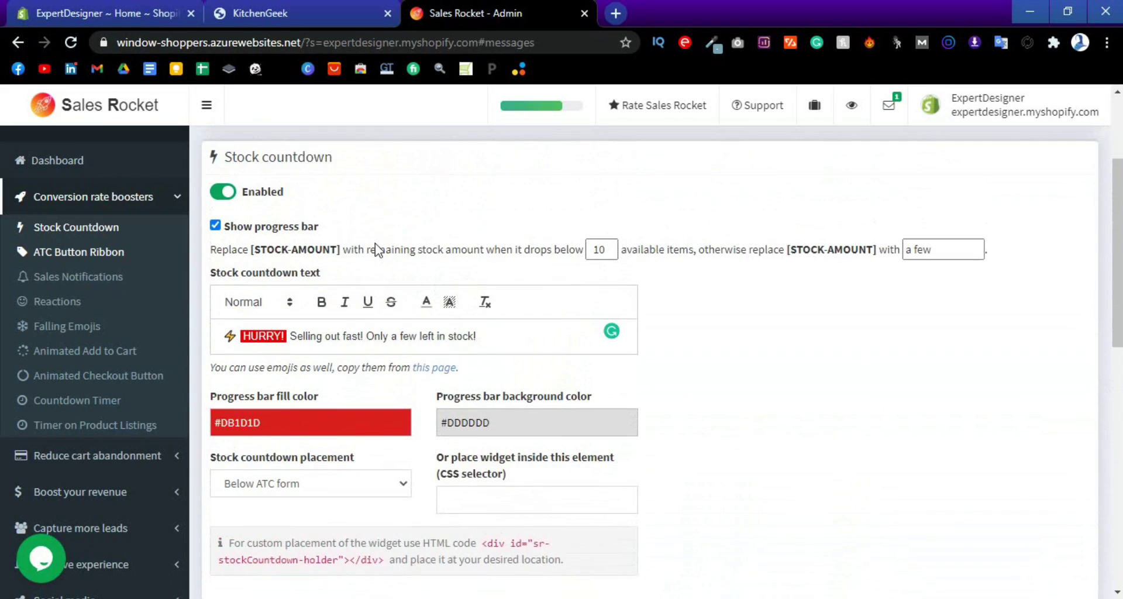
{"action": "scroll", "coordinate": [359, 346], "scroll_direction": "down", "scroll_amount": 7}
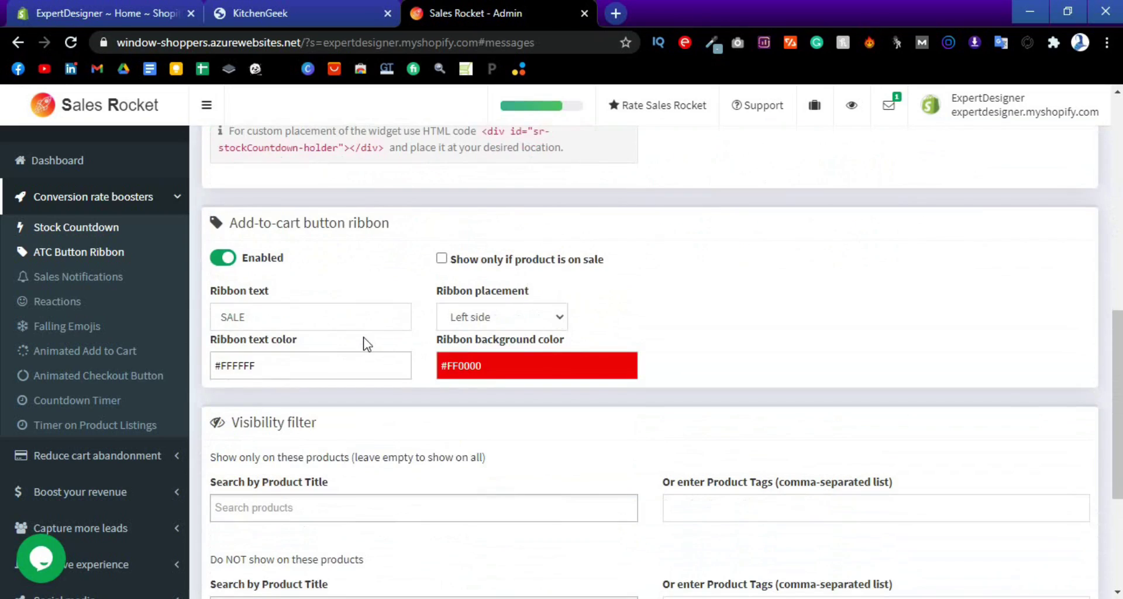
{"action": "scroll", "coordinate": [351, 331], "scroll_direction": "down", "scroll_amount": 2}
{"action": "scroll", "coordinate": [326, 319], "scroll_direction": "up", "scroll_amount": 1}
{"action": "scroll", "coordinate": [509, 327], "scroll_direction": "down", "scroll_amount": 4}
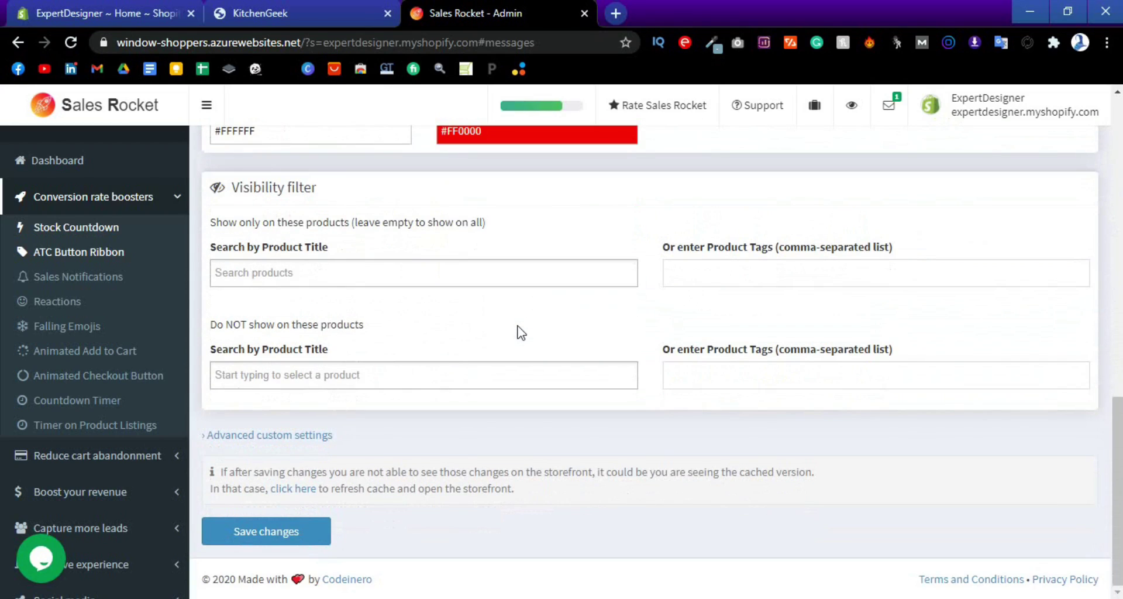
Save the Scarcity & Urgency settings after checking the preview of the ribbon and stock countdown.
{"action": "scroll", "coordinate": [521, 333], "scroll_direction": "up", "scroll_amount": 10}
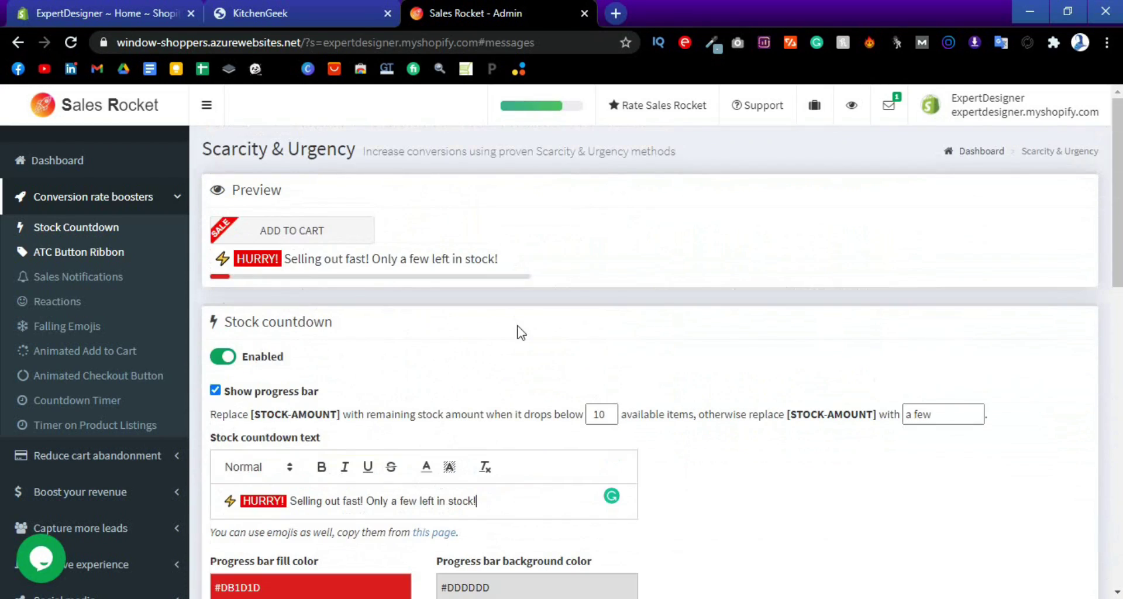
{"action": "scroll", "coordinate": [522, 333], "scroll_direction": "down", "scroll_amount": 10}
{"action": "left_click", "coordinate": [274, 535]}
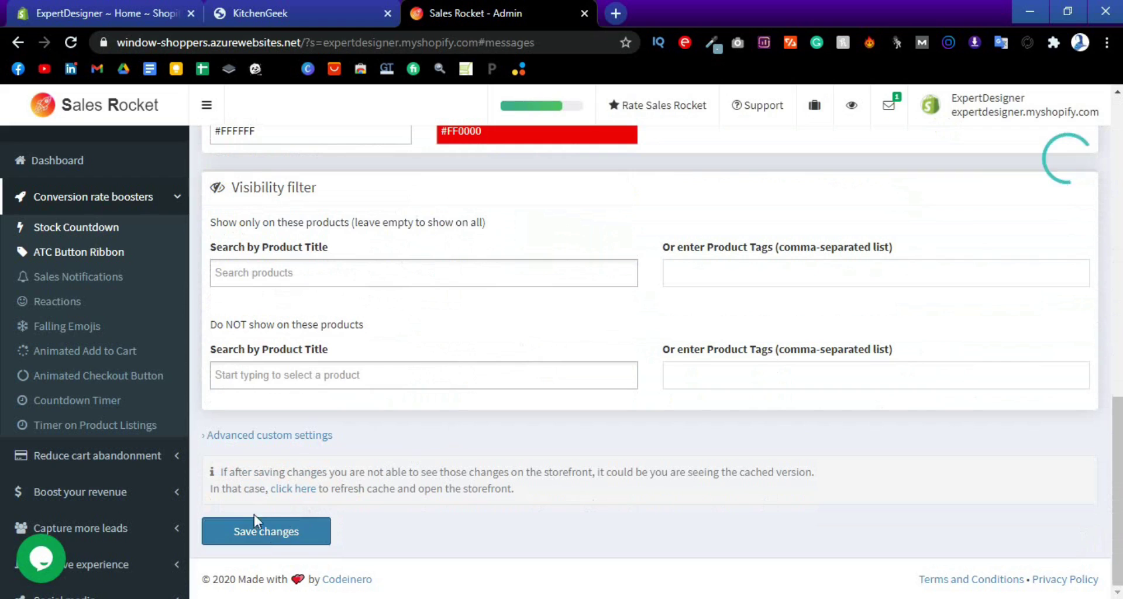
Switch to the KitchenGeek storefront and open the Gerber Ripstop I Knife product from the second page of the shop.
{"action": "left_click", "coordinate": [342, 21]}
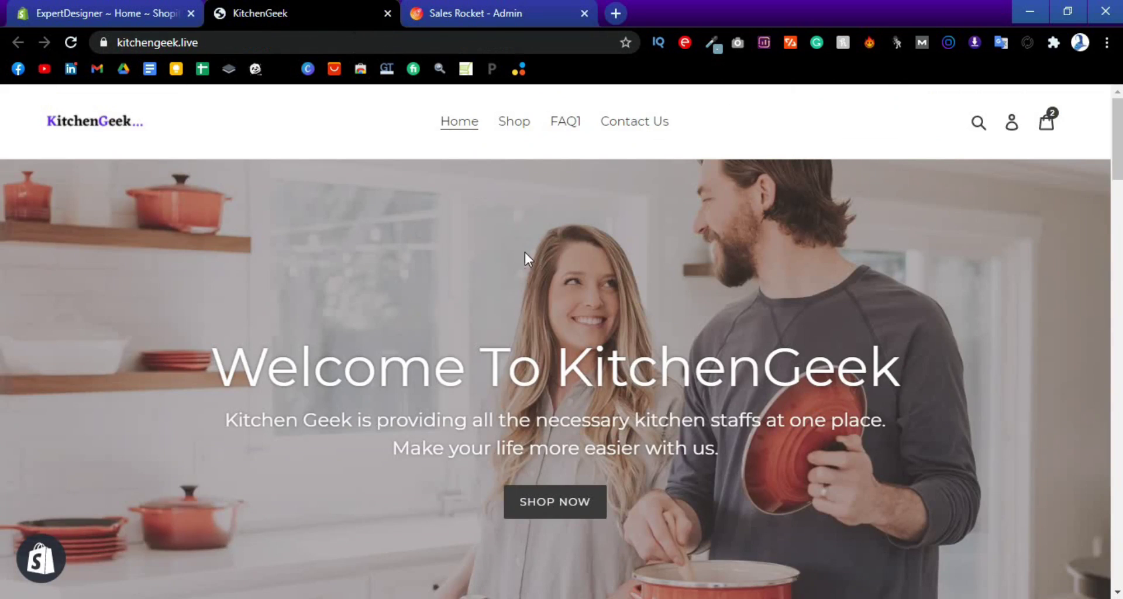
{"action": "left_click", "coordinate": [520, 126]}
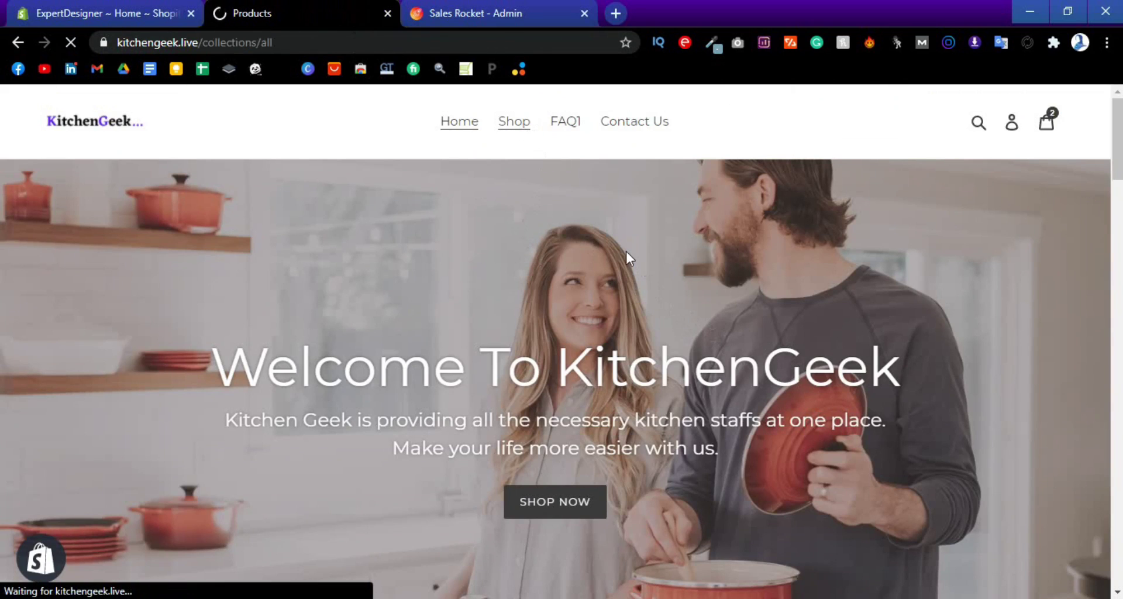
{"action": "scroll", "coordinate": [626, 251], "scroll_direction": "down", "scroll_amount": 4}
{"action": "scroll", "coordinate": [626, 251], "scroll_direction": "down", "scroll_amount": 4}
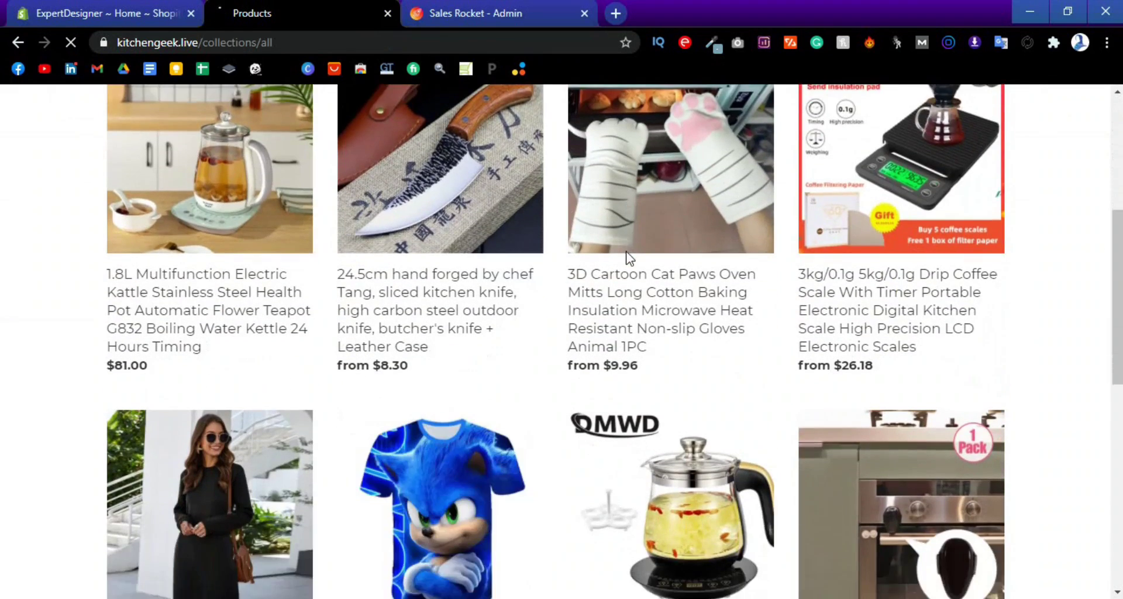
{"action": "scroll", "coordinate": [627, 257], "scroll_direction": "down", "scroll_amount": 4}
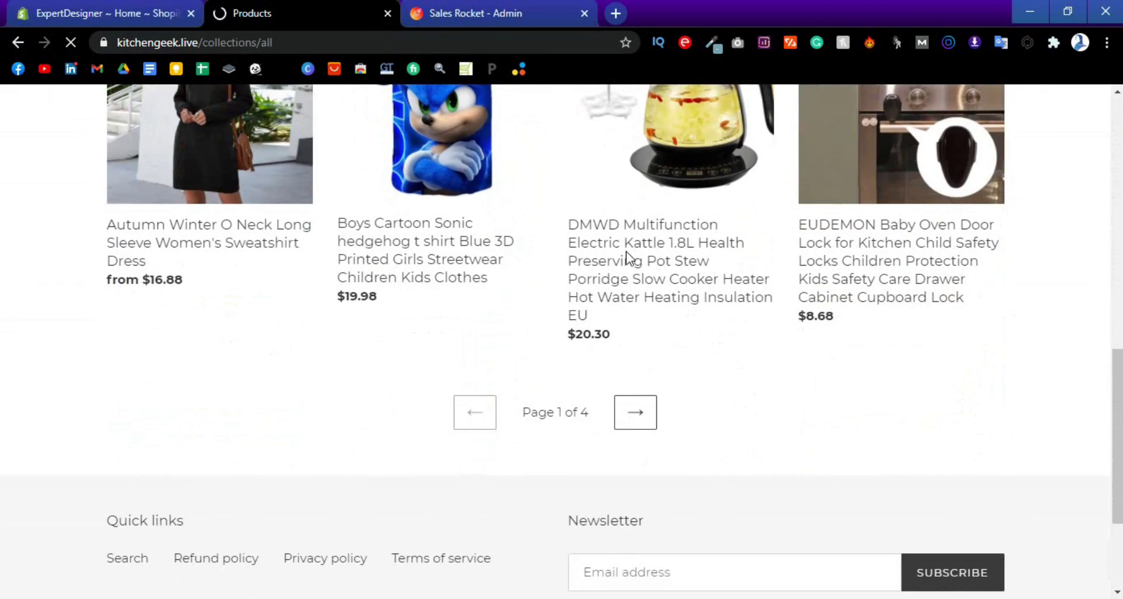
{"action": "left_click", "coordinate": [638, 419]}
{"action": "scroll", "coordinate": [629, 359], "scroll_direction": "down", "scroll_amount": 5}
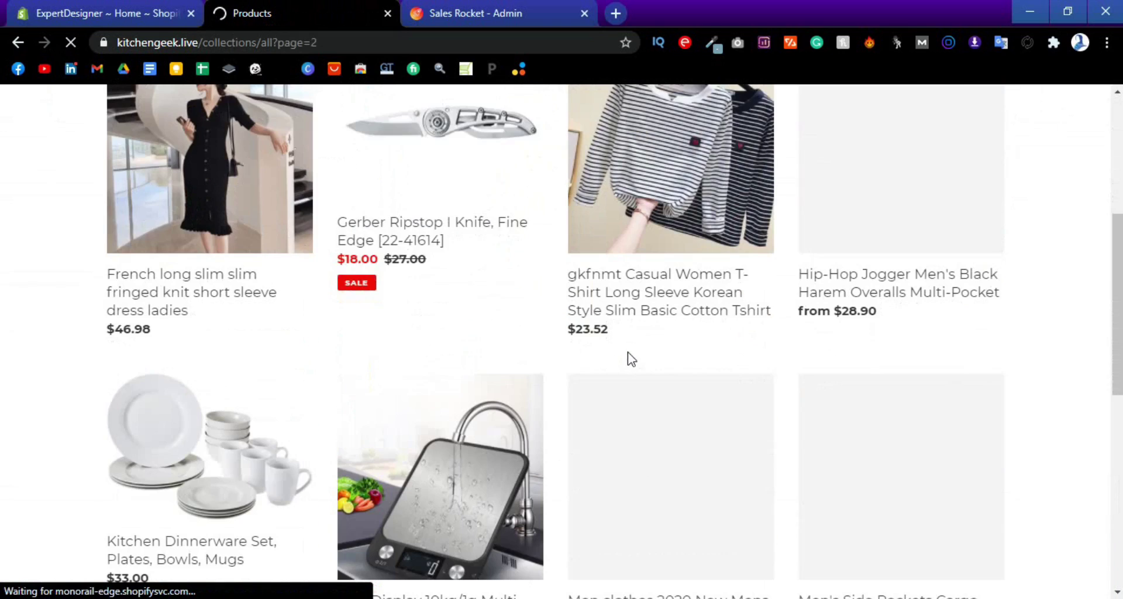
{"action": "left_click", "coordinate": [414, 244]}
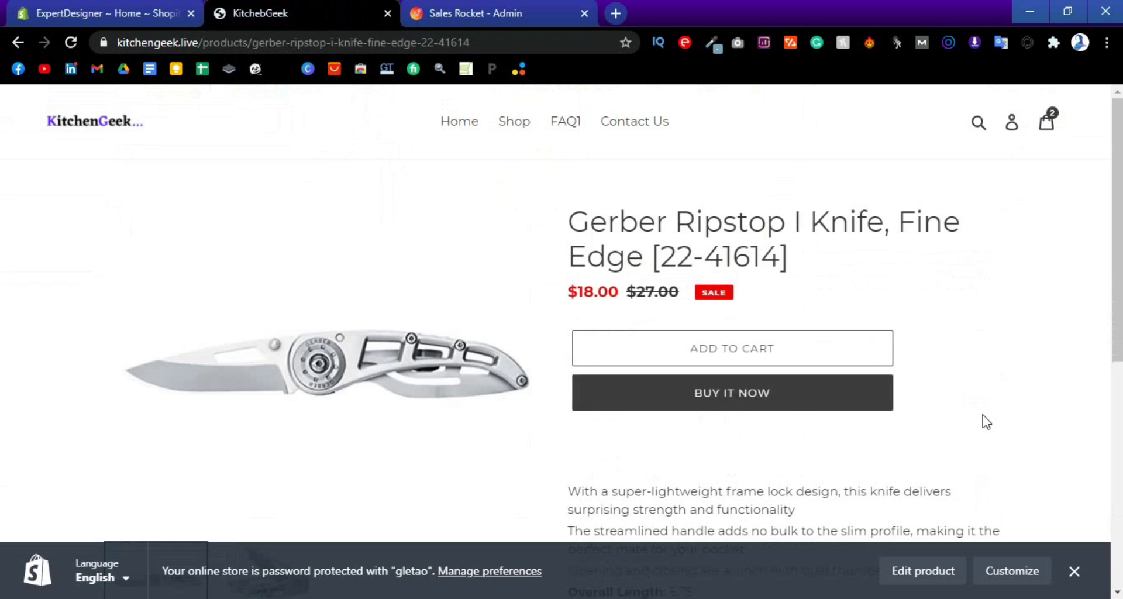
Check the sale ribbon and stock countdown on the knife's product page, dismissing the discount wheel popup.
{"action": "scroll", "coordinate": [986, 421], "scroll_direction": "down", "scroll_amount": 3}
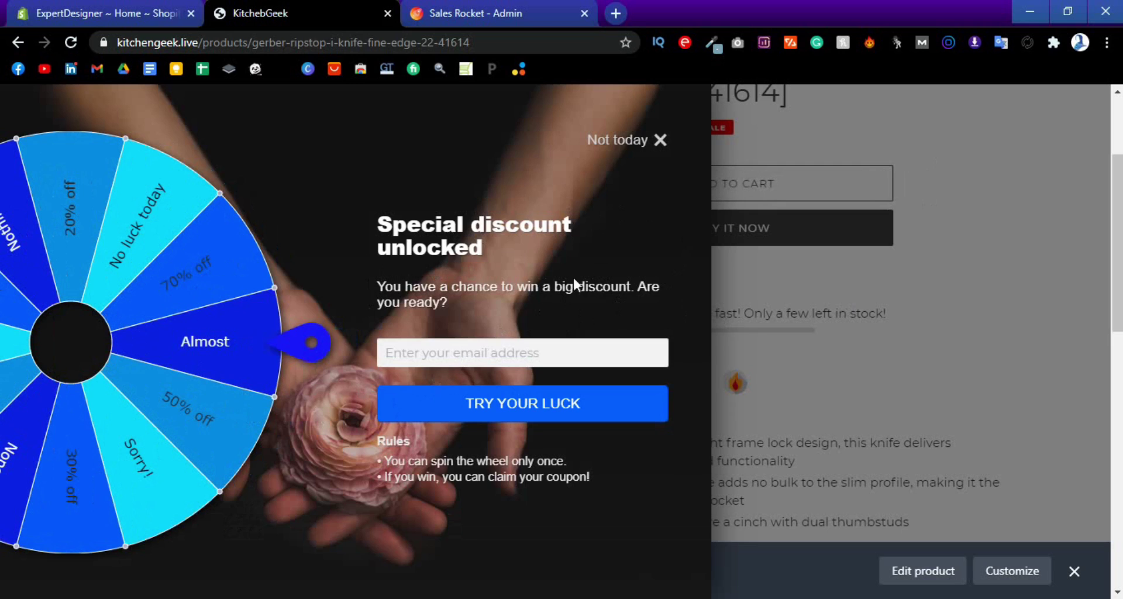
{"action": "left_click", "coordinate": [660, 141]}
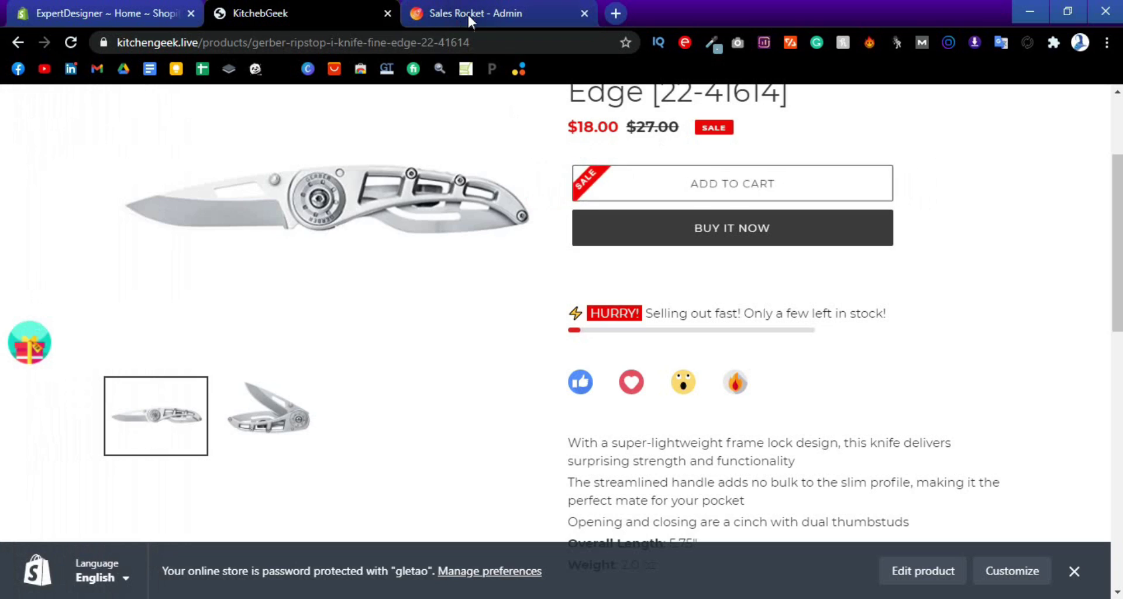
Return to the Sales Rocket admin and dismiss the save confirmation for the Scarcity & Urgency settings.
{"action": "left_click", "coordinate": [516, 13]}
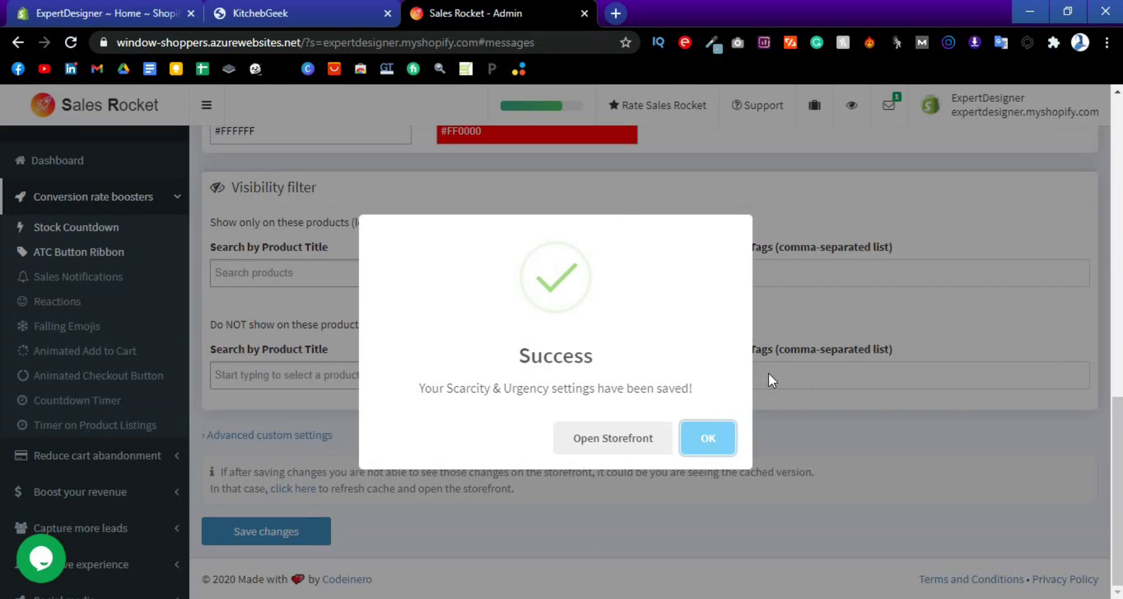
{"action": "left_click", "coordinate": [706, 442]}
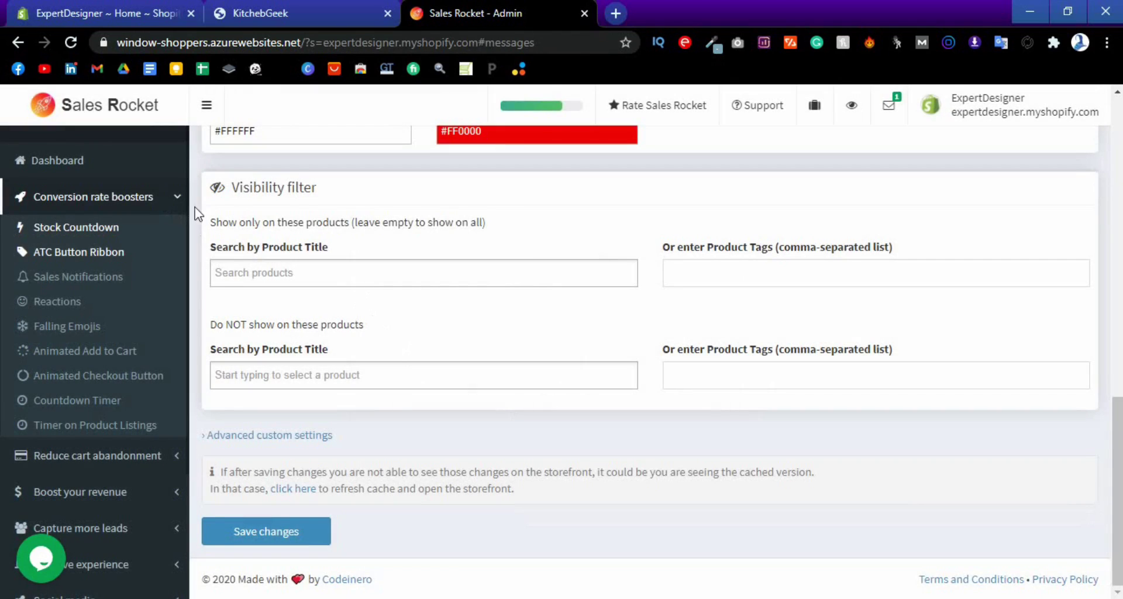
Return to the dashboard and open the ATC Button Ribbon settings from the conversion rate boosters.
{"action": "left_click", "coordinate": [156, 210]}
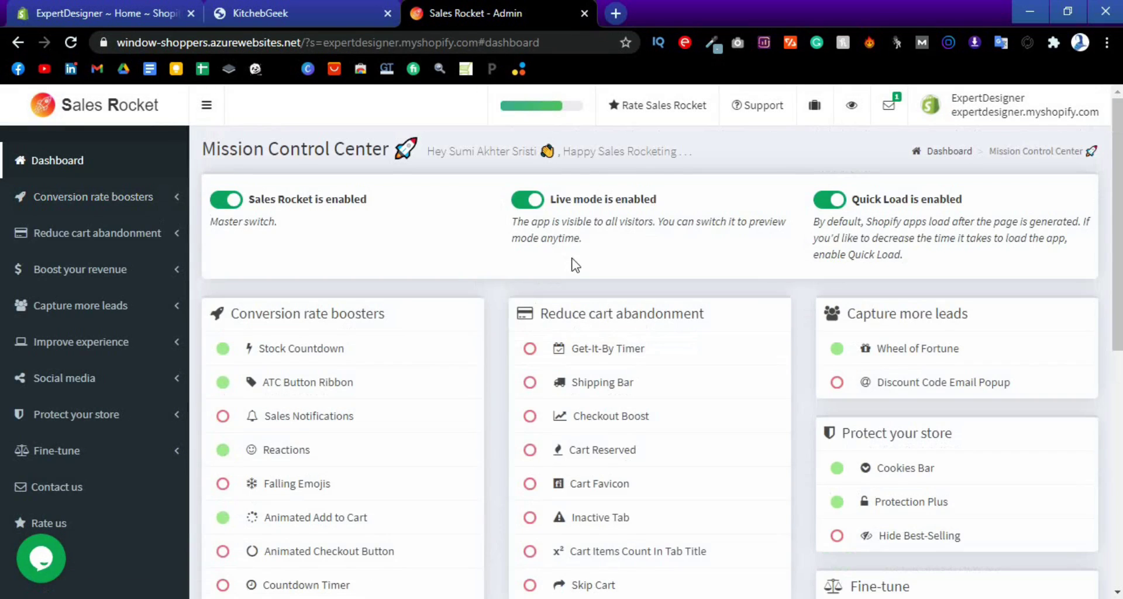
{"action": "scroll", "coordinate": [572, 263], "scroll_direction": "down", "scroll_amount": 3}
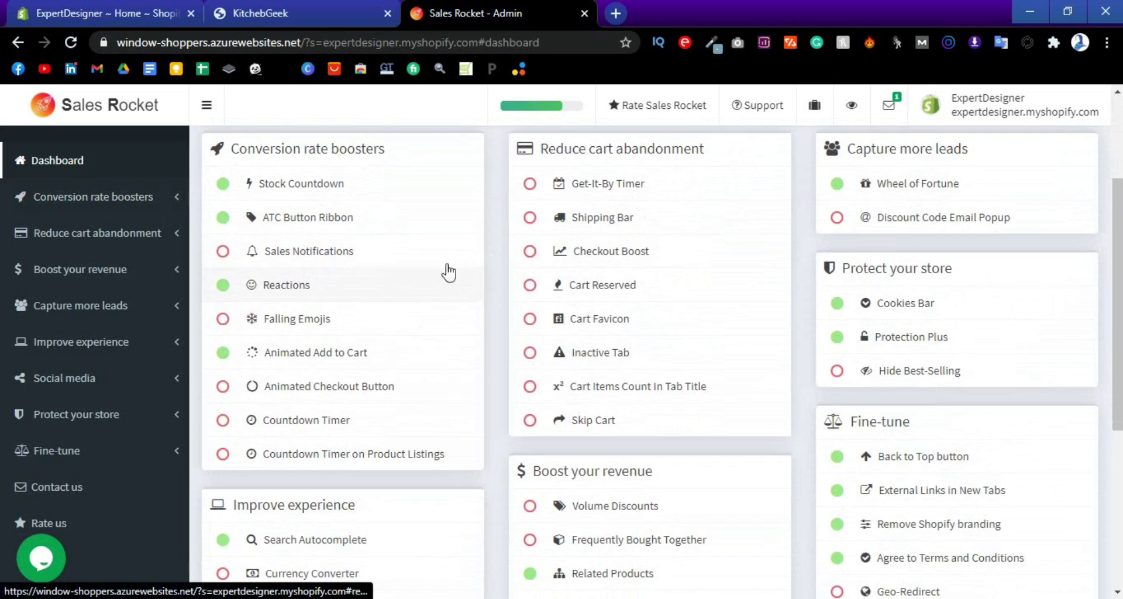
{"action": "left_click", "coordinate": [342, 222]}
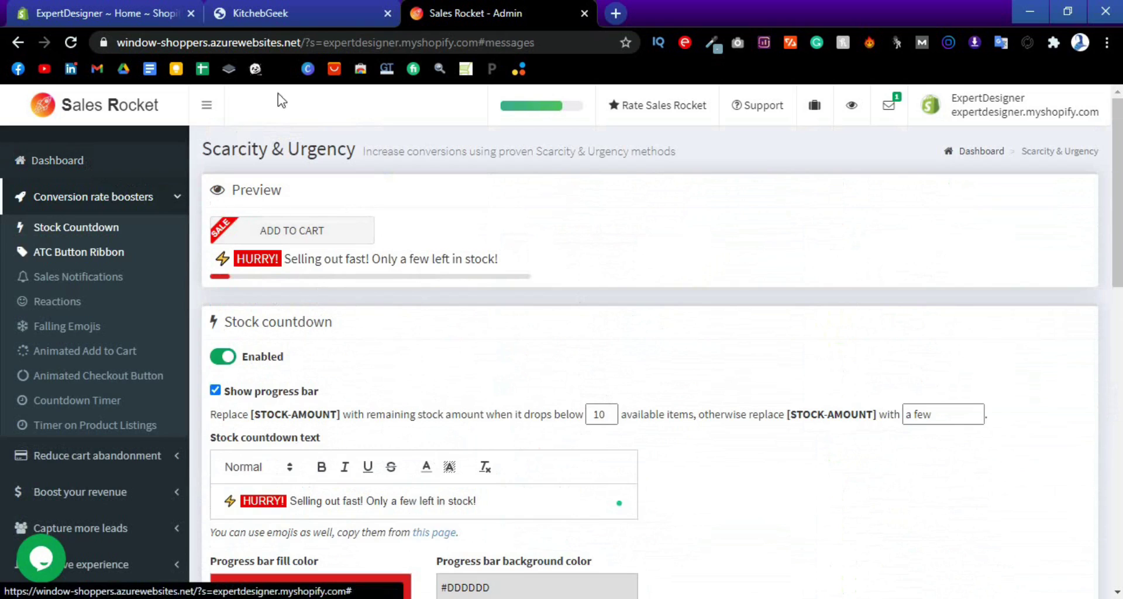
Switch to the KitchenGeek storefront and look through the knife's product page down to the related products.
{"action": "left_click", "coordinate": [328, 12]}
{"action": "scroll", "coordinate": [930, 370], "scroll_direction": "up", "scroll_amount": 3}
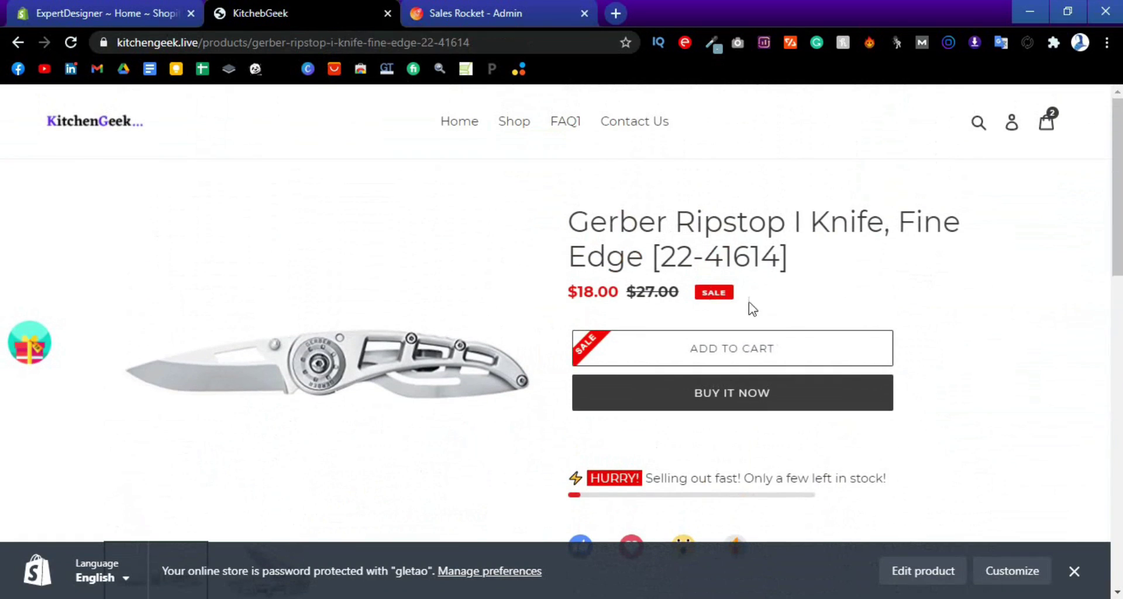
{"action": "scroll", "coordinate": [898, 369], "scroll_direction": "down", "scroll_amount": 10}
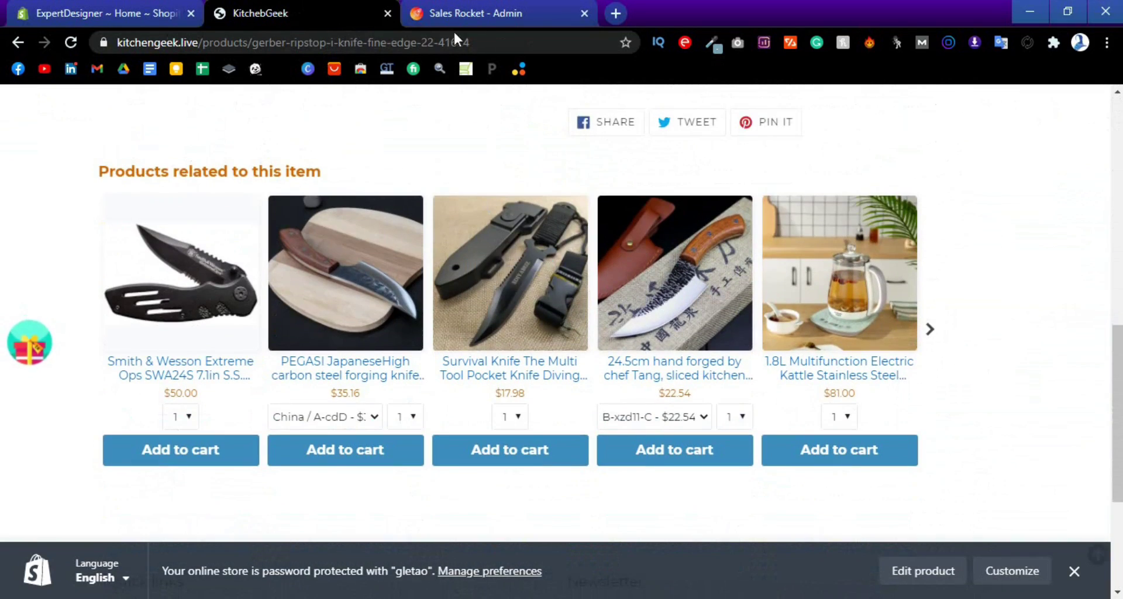
Return to the Sales Rocket admin and review the stock countdown and add-to-cart button ribbon settings.
{"action": "left_click", "coordinate": [465, 15]}
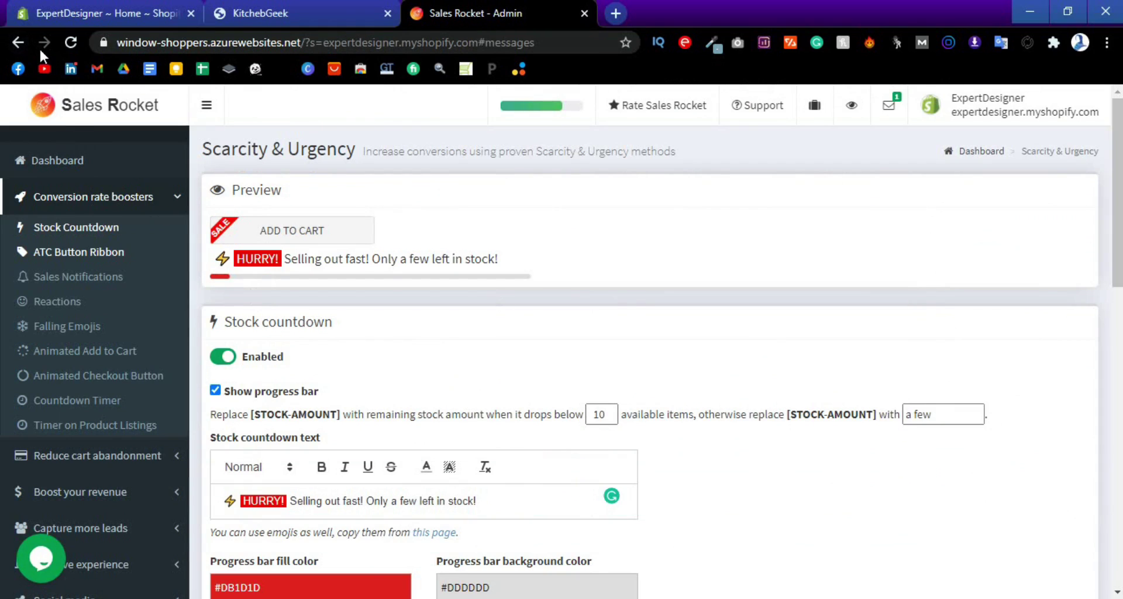
{"action": "scroll", "coordinate": [393, 221], "scroll_direction": "down", "scroll_amount": 3}
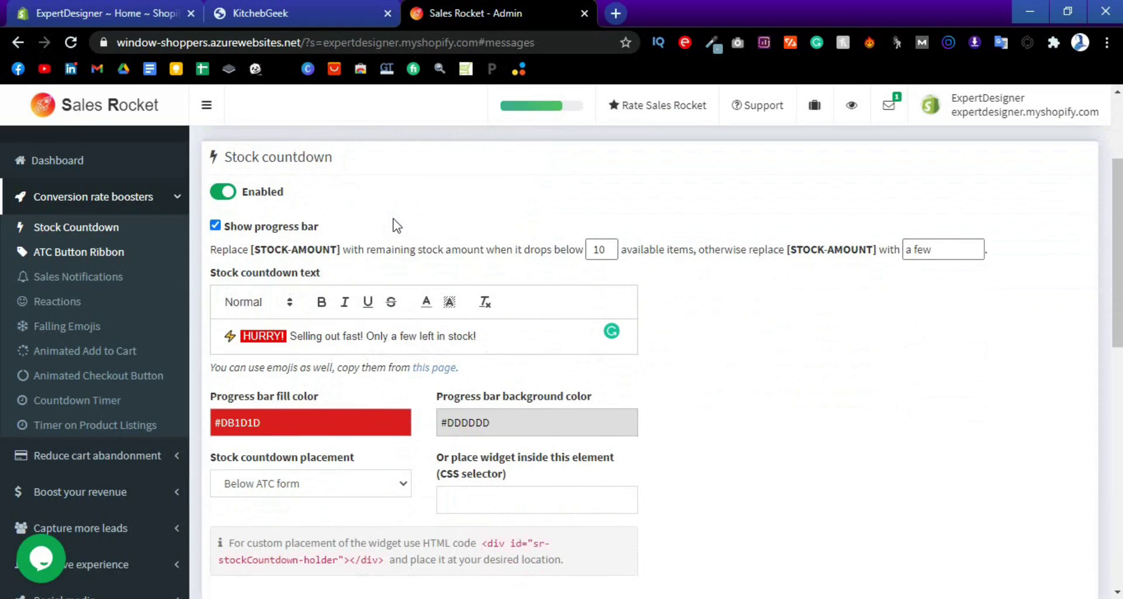
{"action": "scroll", "coordinate": [394, 221], "scroll_direction": "down", "scroll_amount": 3}
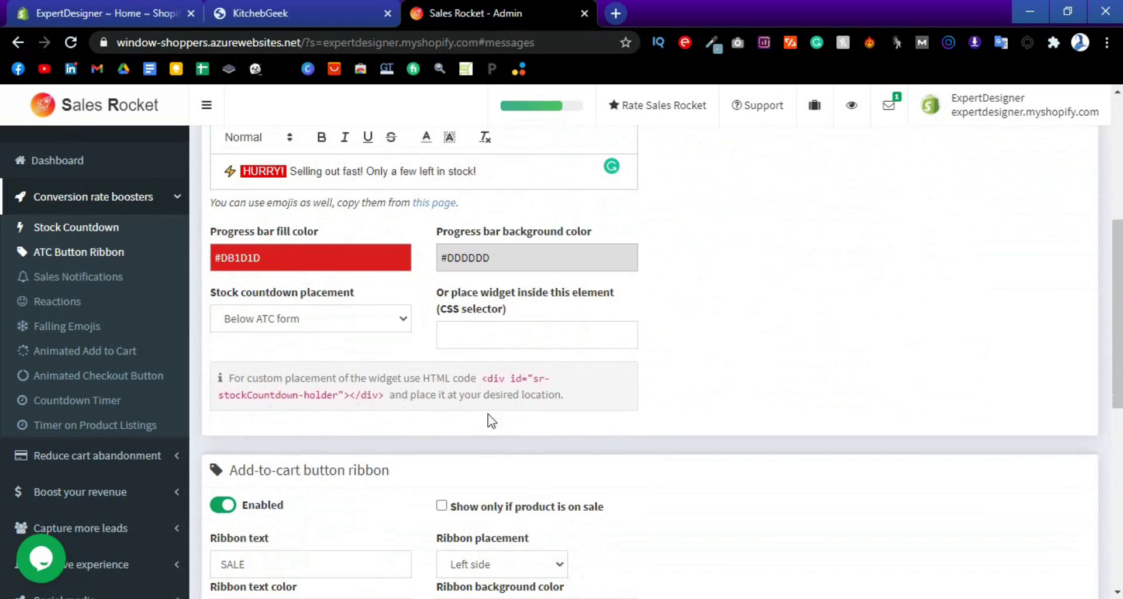
{"action": "scroll", "coordinate": [490, 427], "scroll_direction": "down", "scroll_amount": 2}
{"action": "scroll", "coordinate": [485, 456], "scroll_direction": "up", "scroll_amount": 2}
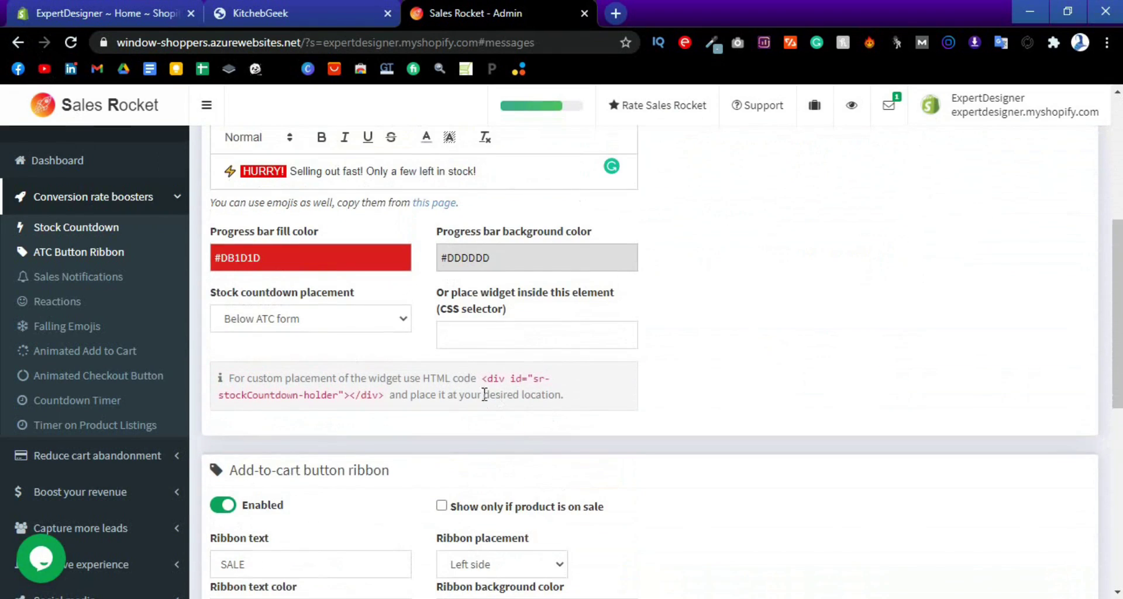
Open the Reactions feature from the dashboard and review its preview, reaction options and visibility filter.
{"action": "left_click", "coordinate": [107, 170]}
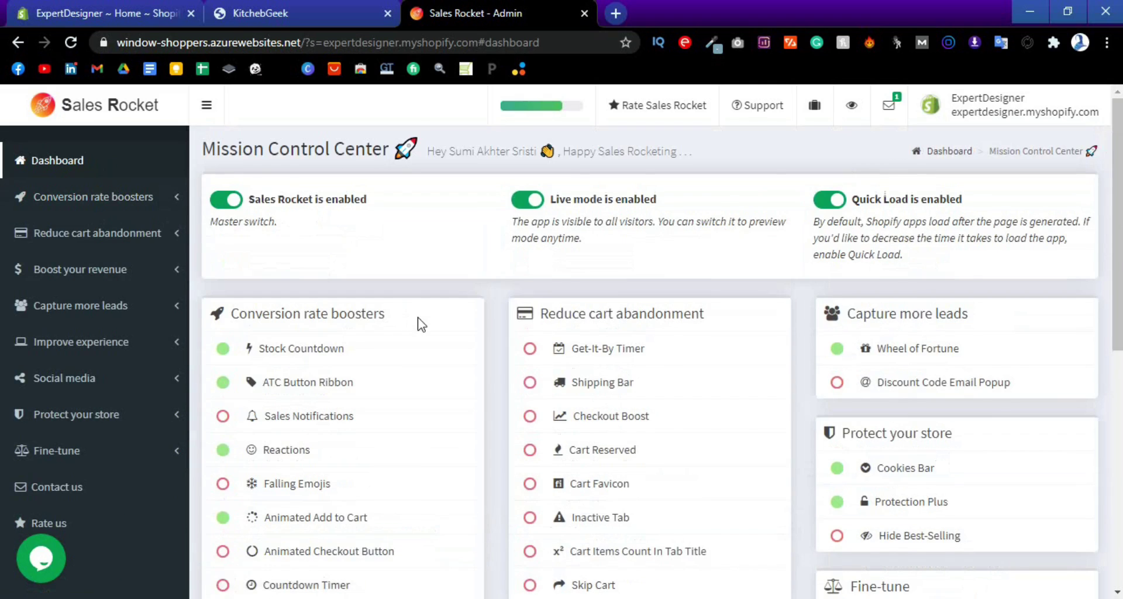
{"action": "scroll", "coordinate": [422, 325], "scroll_direction": "down", "scroll_amount": 4}
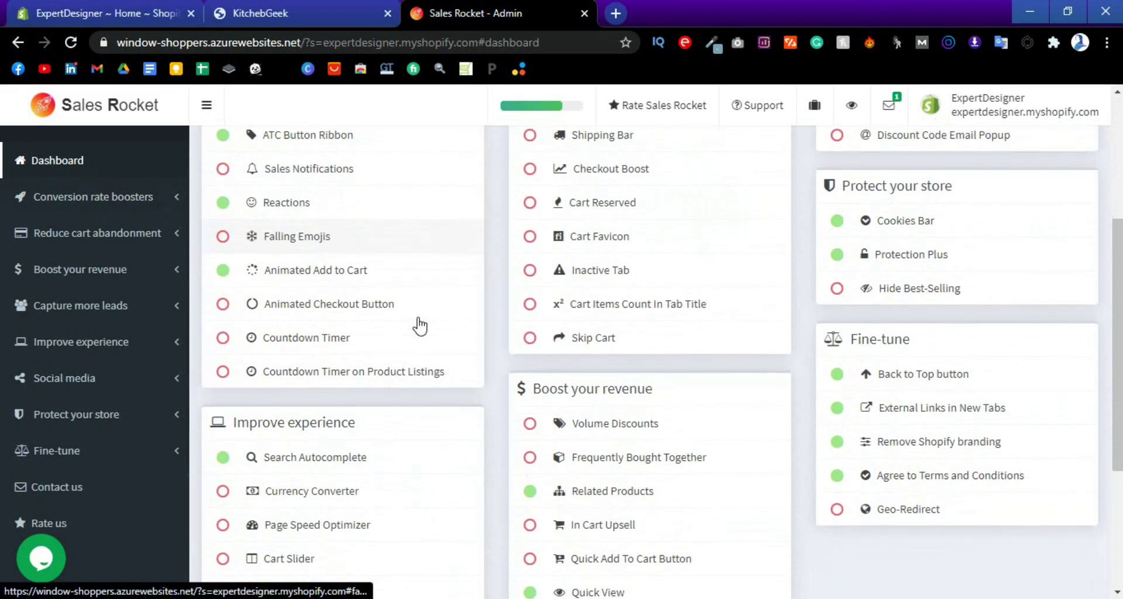
{"action": "left_click", "coordinate": [300, 212]}
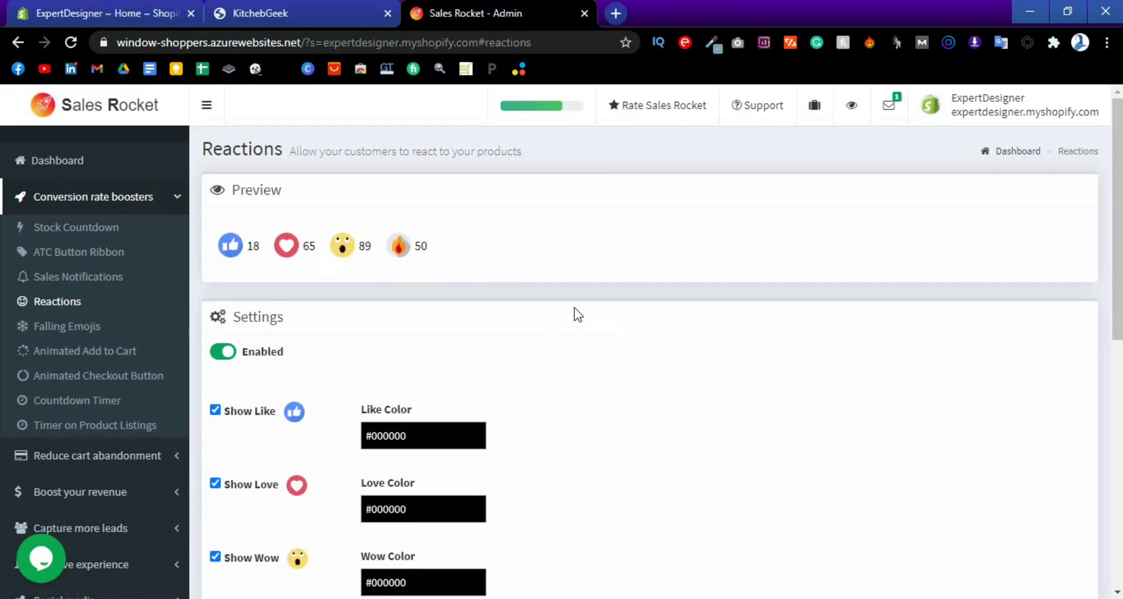
{"action": "scroll", "coordinate": [578, 315], "scroll_direction": "down", "scroll_amount": 6}
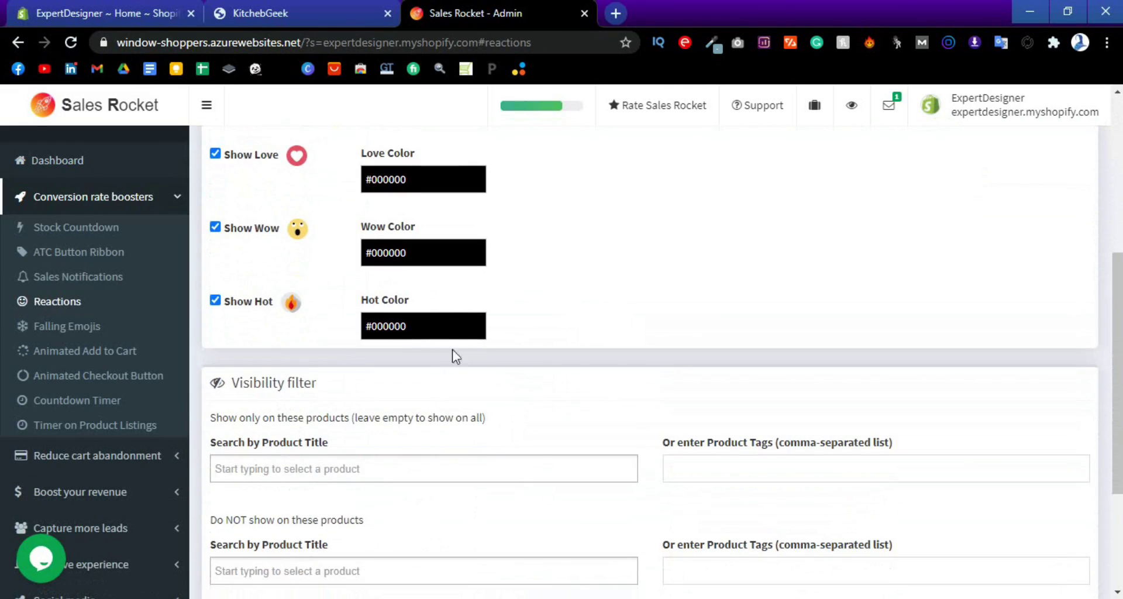
{"action": "scroll", "coordinate": [567, 332], "scroll_direction": "down", "scroll_amount": 3}
{"action": "scroll", "coordinate": [566, 332], "scroll_direction": "up", "scroll_amount": 8}
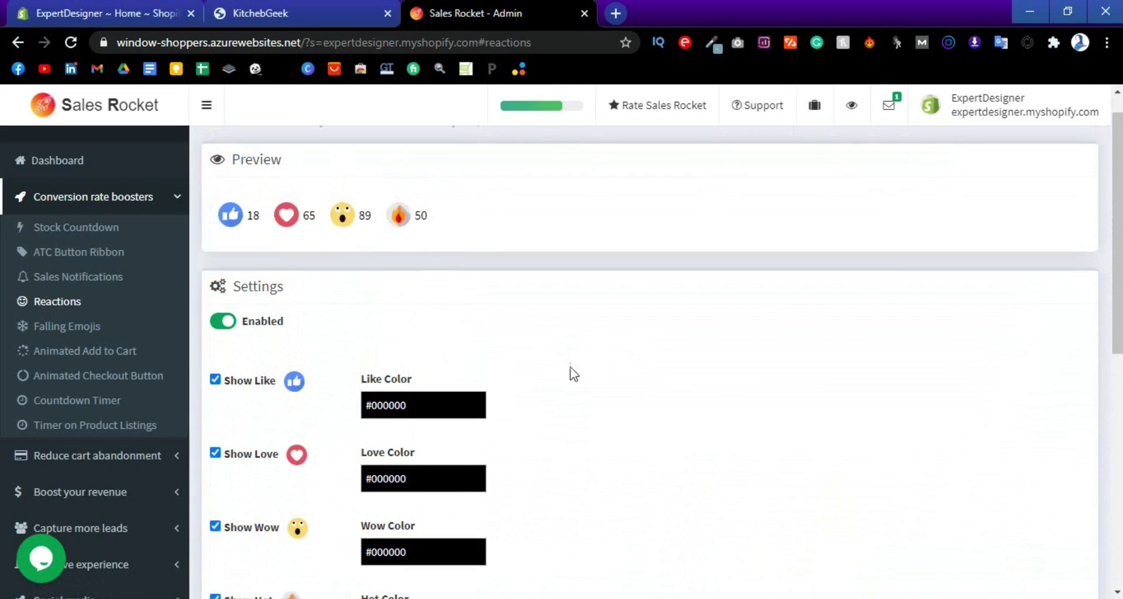
Open the Sales Notifications feature and examine its notification designs and color options.
{"action": "left_click", "coordinate": [129, 281]}
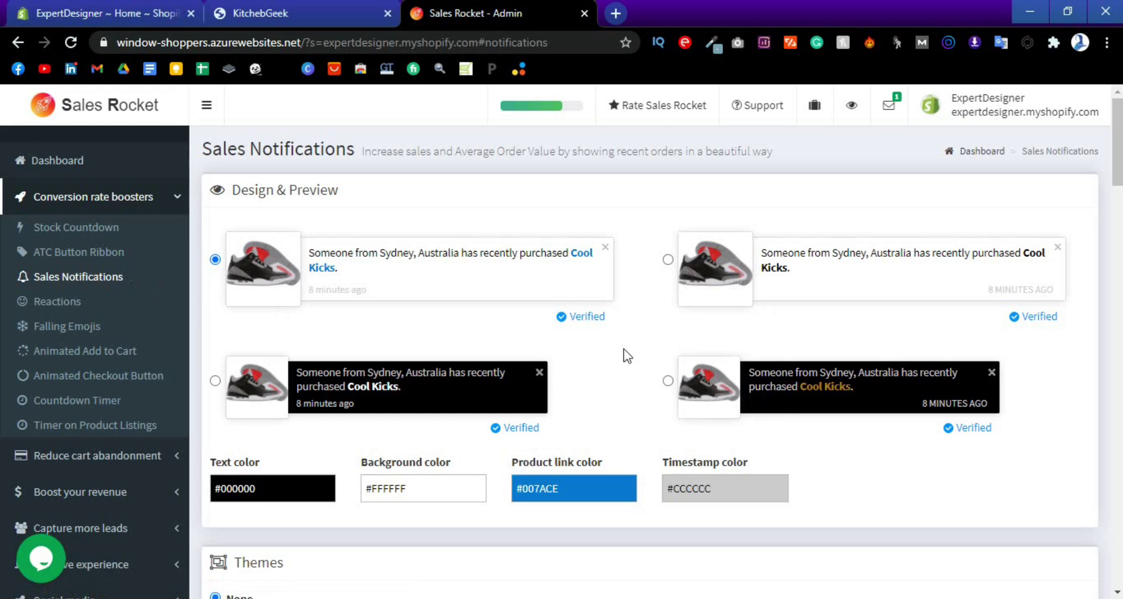
{"action": "scroll", "coordinate": [623, 349], "scroll_direction": "down", "scroll_amount": 3}
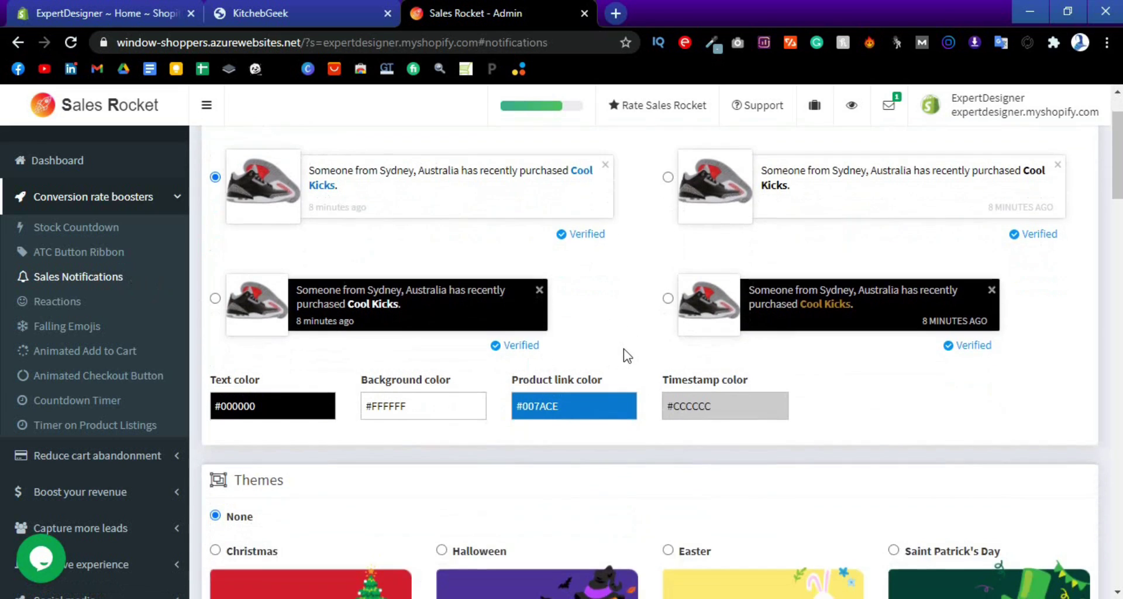
{"action": "scroll", "coordinate": [624, 350], "scroll_direction": "up", "scroll_amount": 2}
{"action": "scroll", "coordinate": [628, 355], "scroll_direction": "up", "scroll_amount": 2}
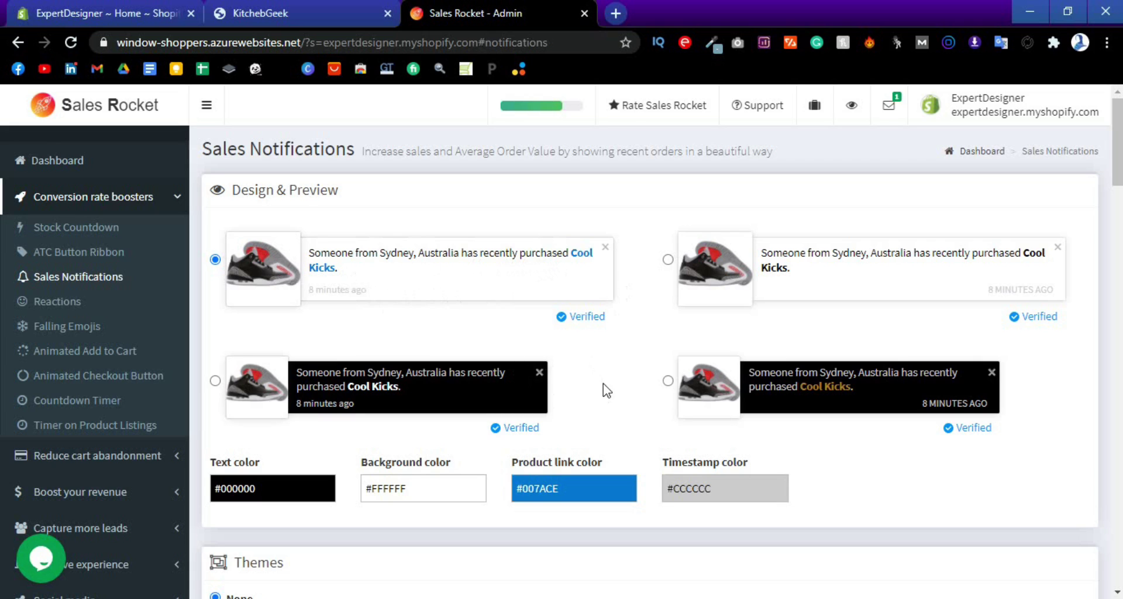
Review the Sales Notifications themes, layouts, display settings, notification message and exclusion options.
{"action": "scroll", "coordinate": [611, 377], "scroll_direction": "down", "scroll_amount": 1}
{"action": "scroll", "coordinate": [612, 377], "scroll_direction": "down", "scroll_amount": 3}
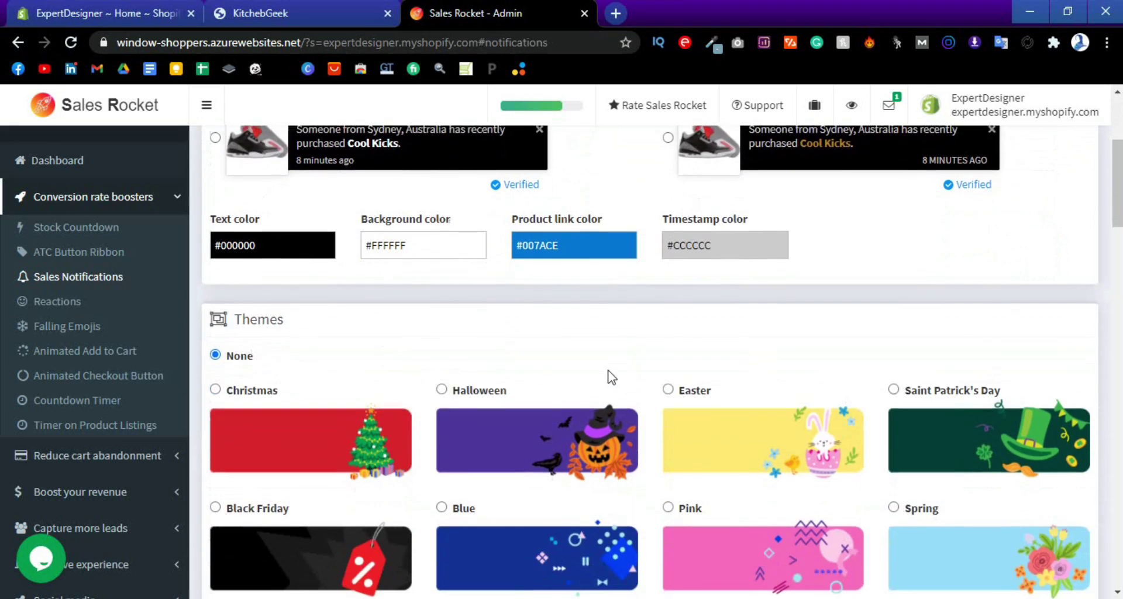
{"action": "scroll", "coordinate": [611, 377], "scroll_direction": "down", "scroll_amount": 6}
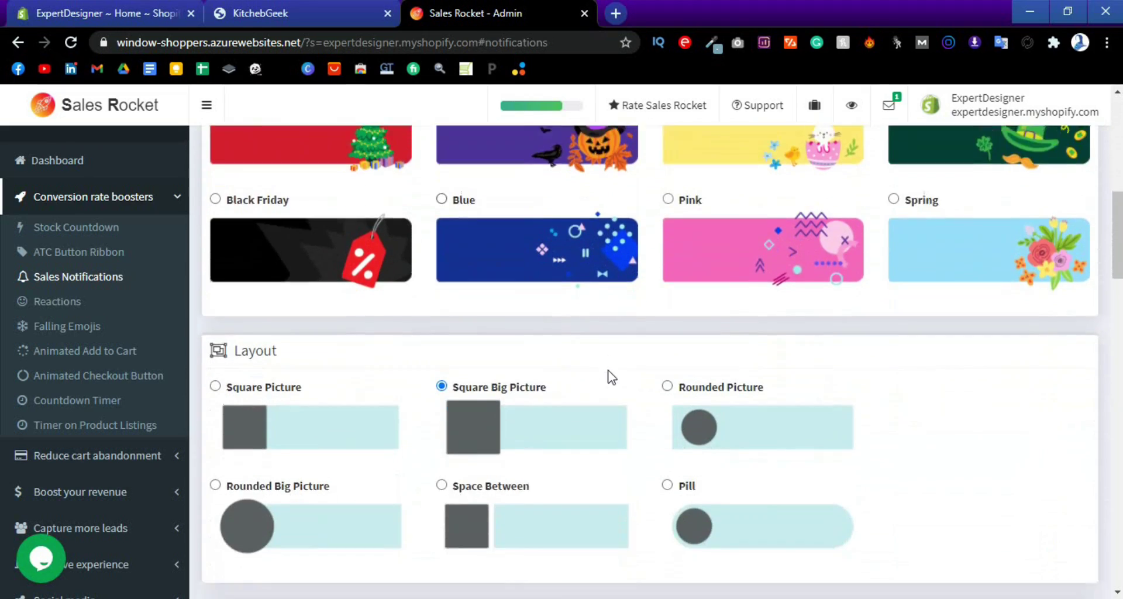
{"action": "scroll", "coordinate": [612, 378], "scroll_direction": "down", "scroll_amount": 5}
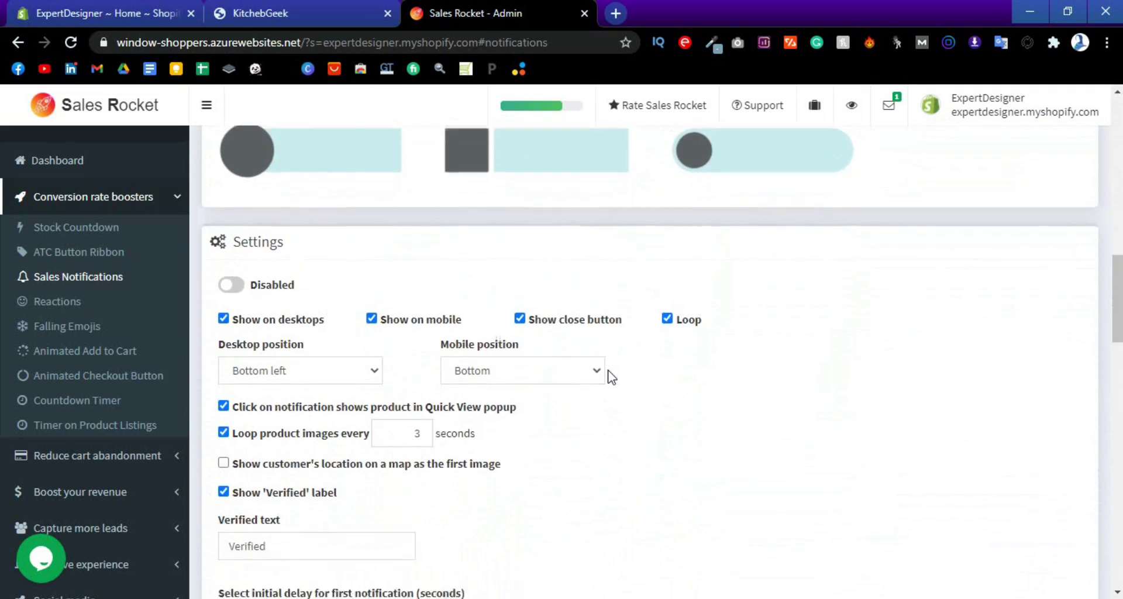
{"action": "scroll", "coordinate": [610, 377], "scroll_direction": "down", "scroll_amount": 3}
{"action": "scroll", "coordinate": [609, 376], "scroll_direction": "up", "scroll_amount": 3}
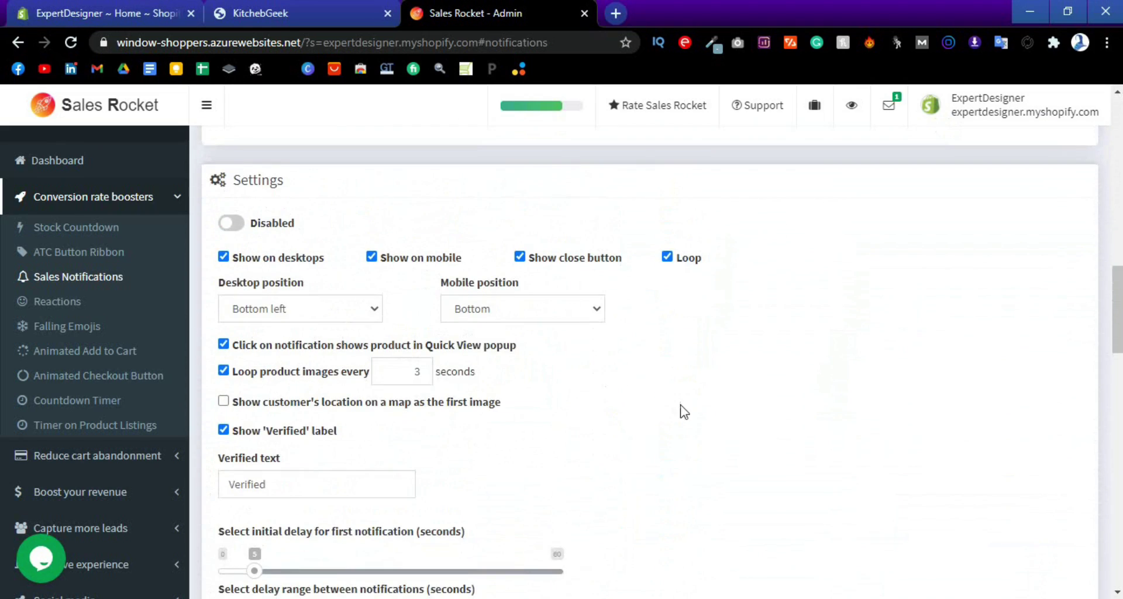
{"action": "scroll", "coordinate": [685, 408], "scroll_direction": "down", "scroll_amount": 4}
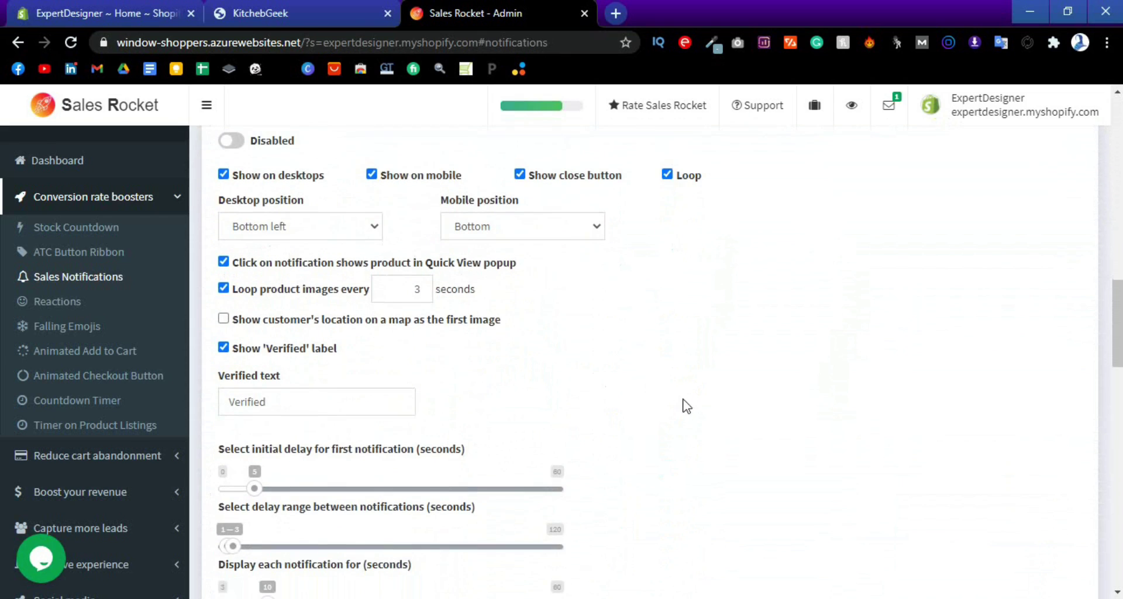
{"action": "scroll", "coordinate": [686, 406], "scroll_direction": "down", "scroll_amount": 5}
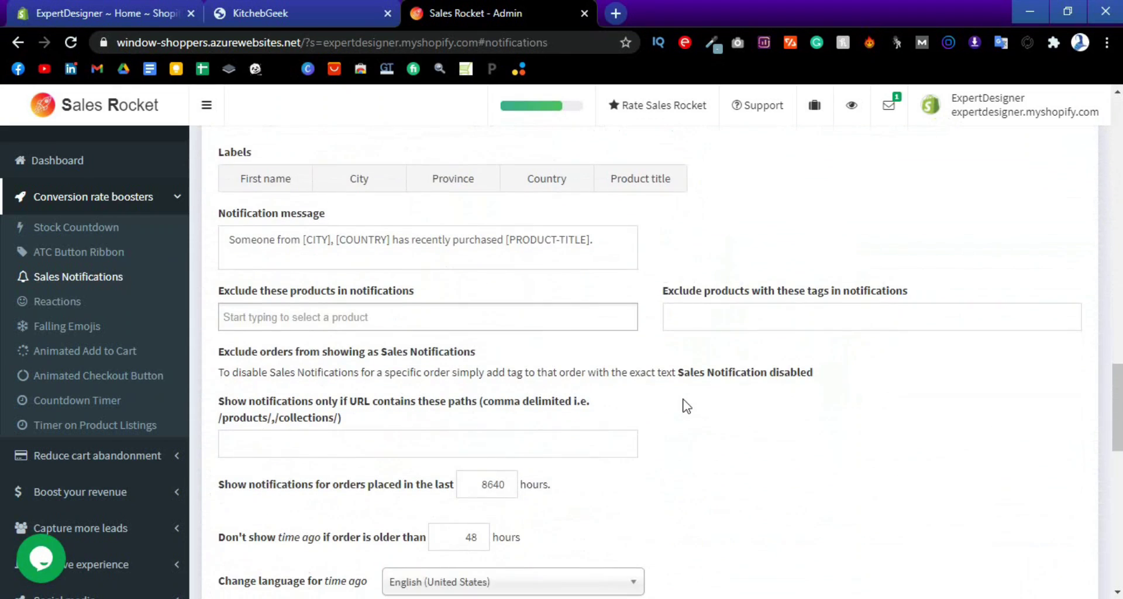
{"action": "scroll", "coordinate": [686, 406], "scroll_direction": "down", "scroll_amount": 3}
{"action": "scroll", "coordinate": [686, 406], "scroll_direction": "up", "scroll_amount": 2}
{"action": "scroll", "coordinate": [687, 406], "scroll_direction": "up", "scroll_amount": 15}
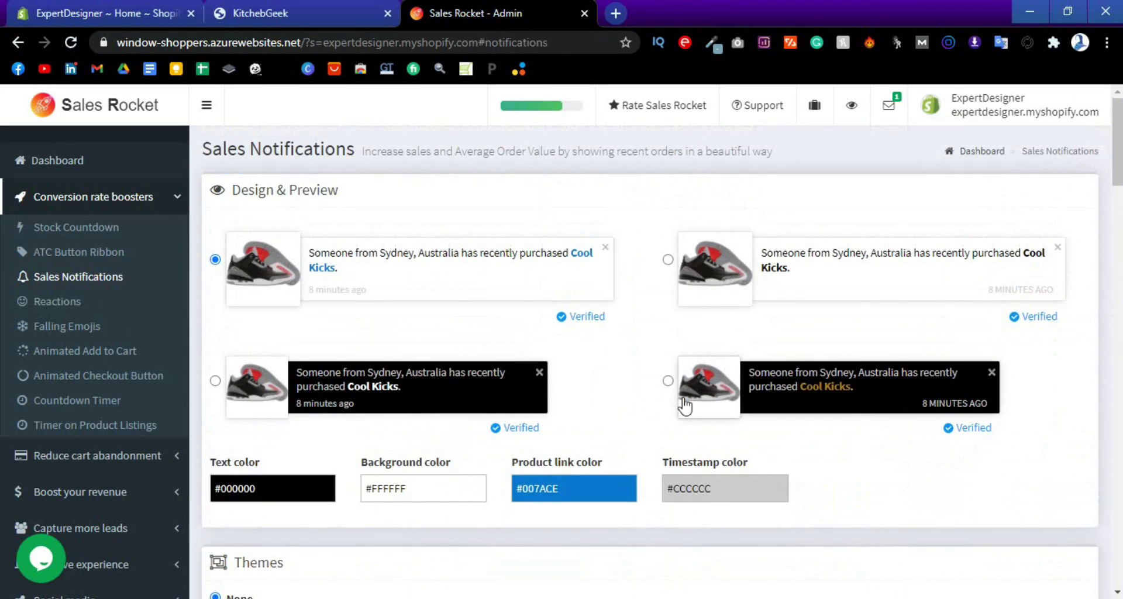
Enable Sales Notifications, save the settings and dismiss the save confirmation.
{"action": "scroll", "coordinate": [684, 405], "scroll_direction": "down", "scroll_amount": 10}
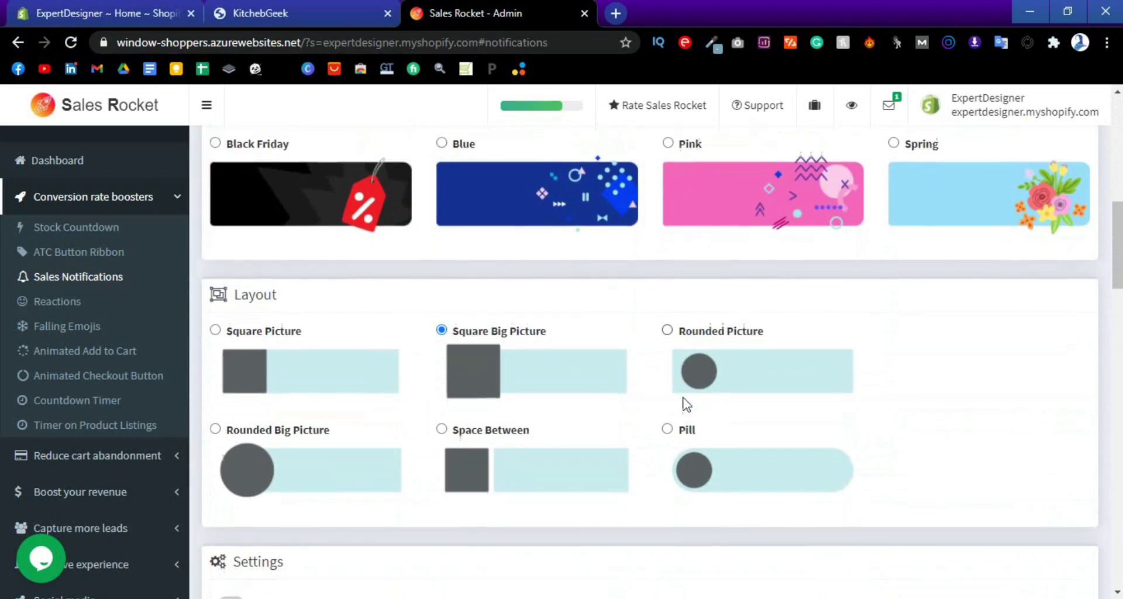
{"action": "scroll", "coordinate": [685, 403], "scroll_direction": "down", "scroll_amount": 4}
{"action": "left_click", "coordinate": [229, 388]}
{"action": "left_click", "coordinate": [1075, 106]}
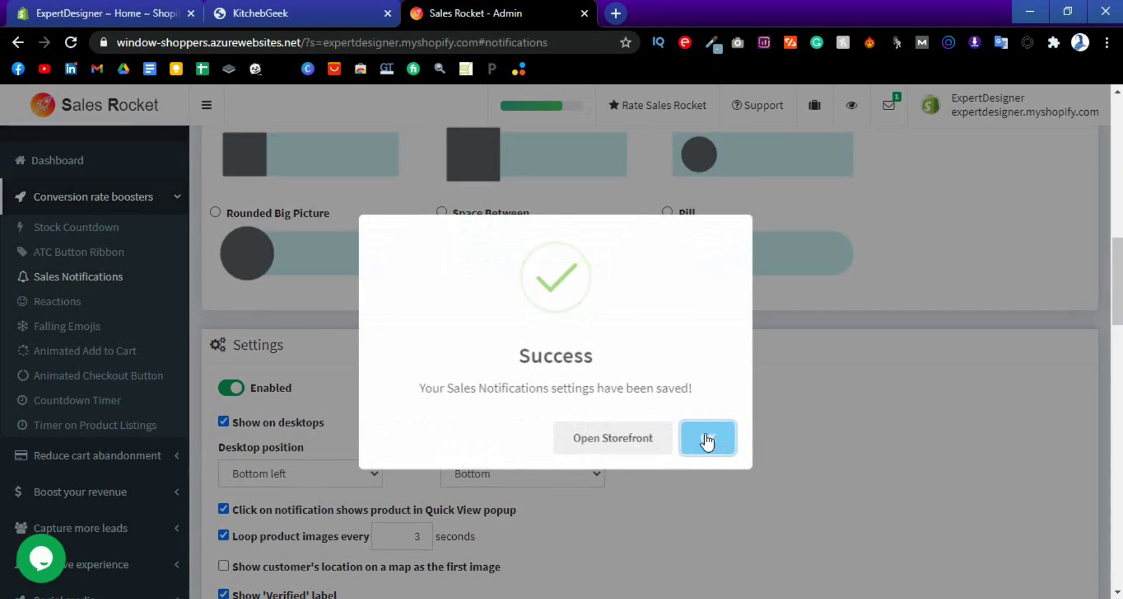
{"action": "left_click", "coordinate": [708, 439]}
{"action": "left_click", "coordinate": [1072, 9]}
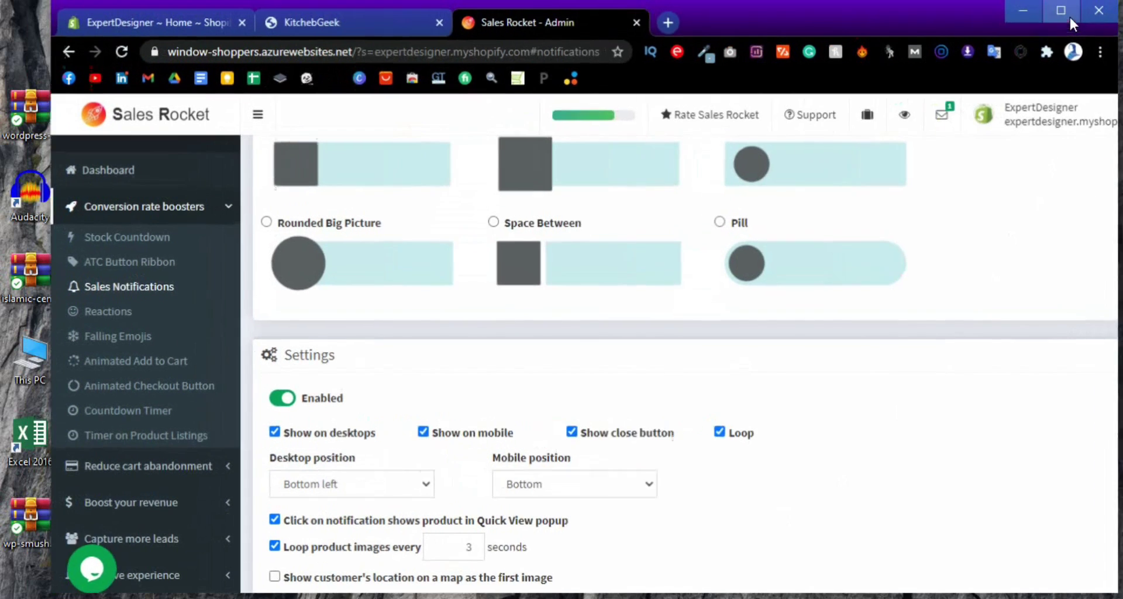
Open Falling Emojis, try out the effect with the Snowflakes theme and switch it off again.
{"action": "left_click", "coordinate": [171, 350]}
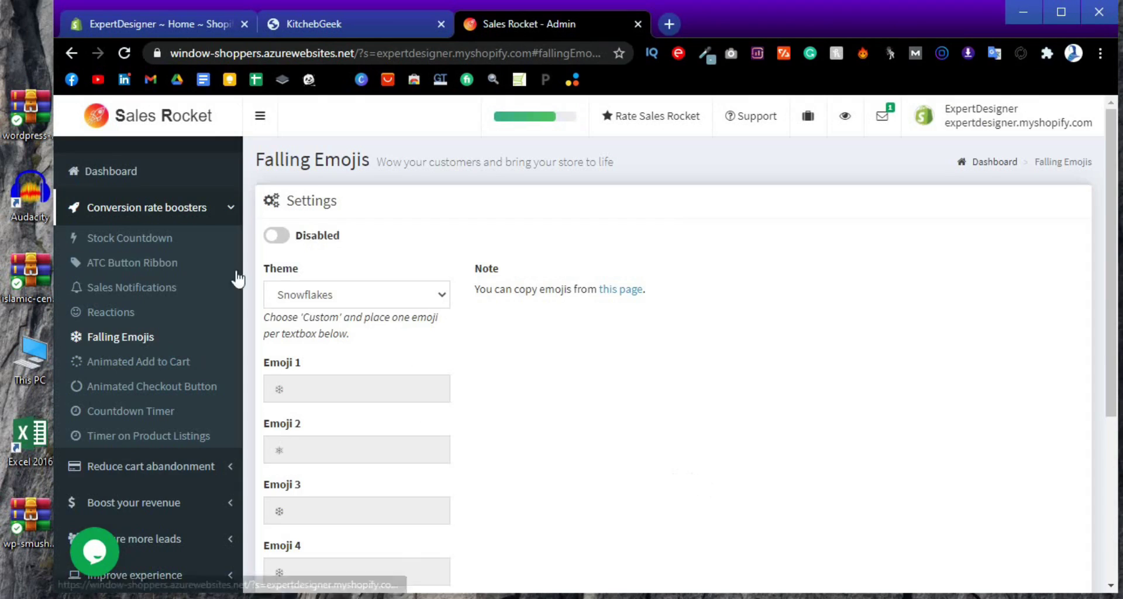
{"action": "left_click", "coordinate": [279, 236]}
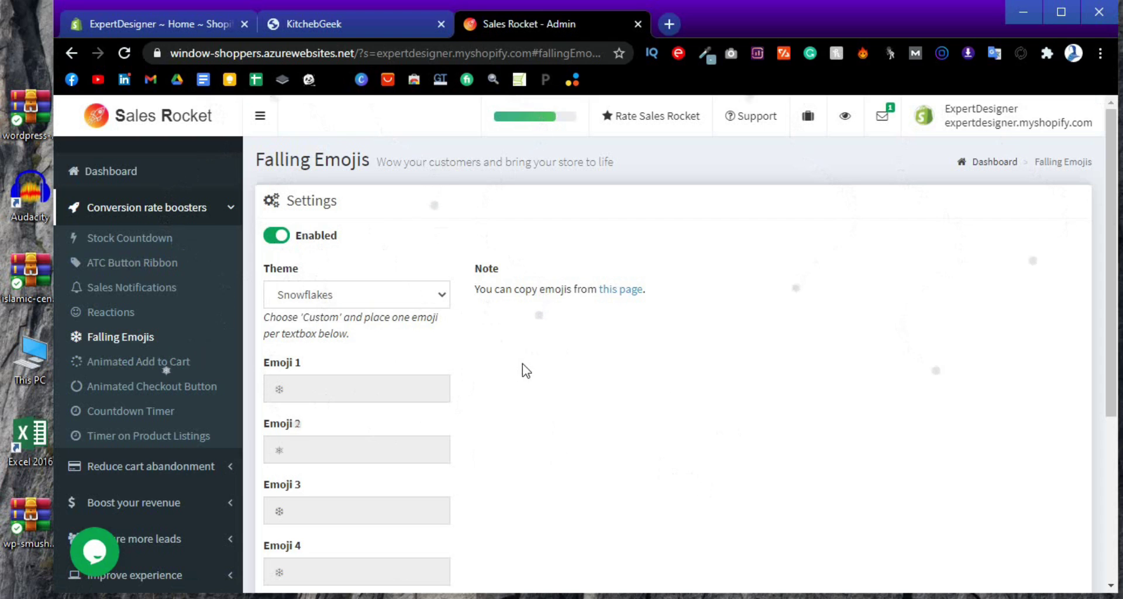
{"action": "scroll", "coordinate": [523, 368], "scroll_direction": "down", "scroll_amount": 3}
{"action": "scroll", "coordinate": [527, 370], "scroll_direction": "down", "scroll_amount": 2}
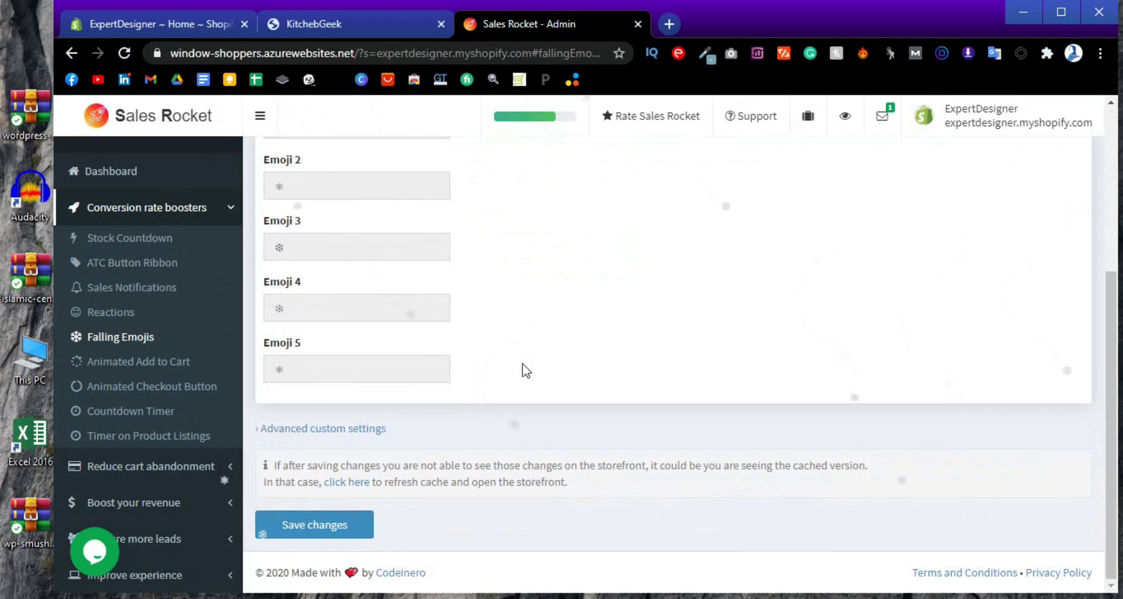
{"action": "scroll", "coordinate": [526, 370], "scroll_direction": "up", "scroll_amount": 5}
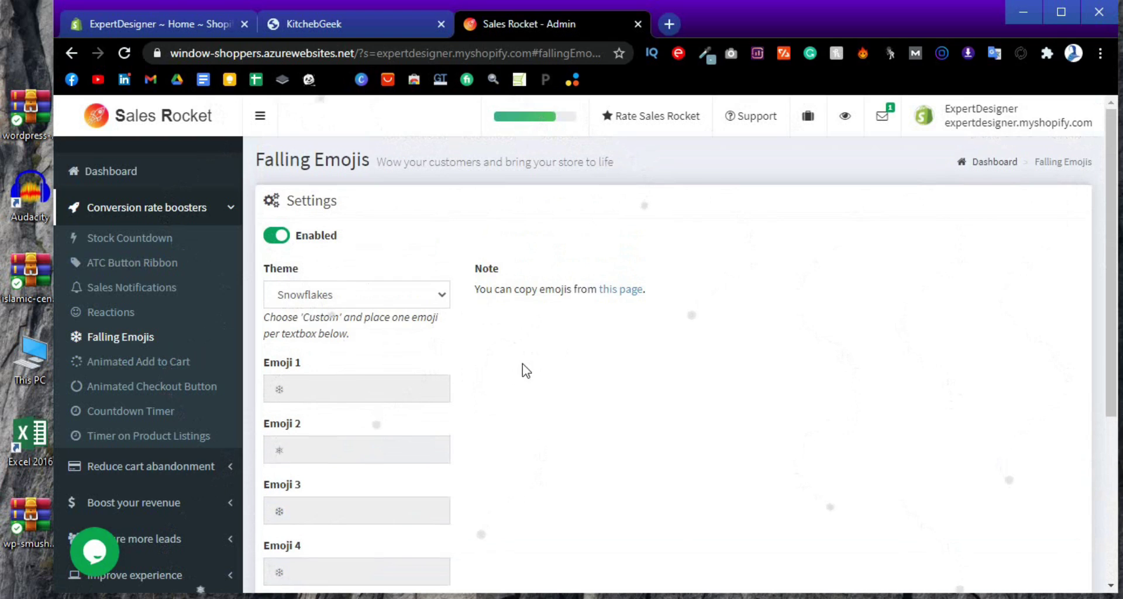
{"action": "left_click", "coordinate": [284, 246]}
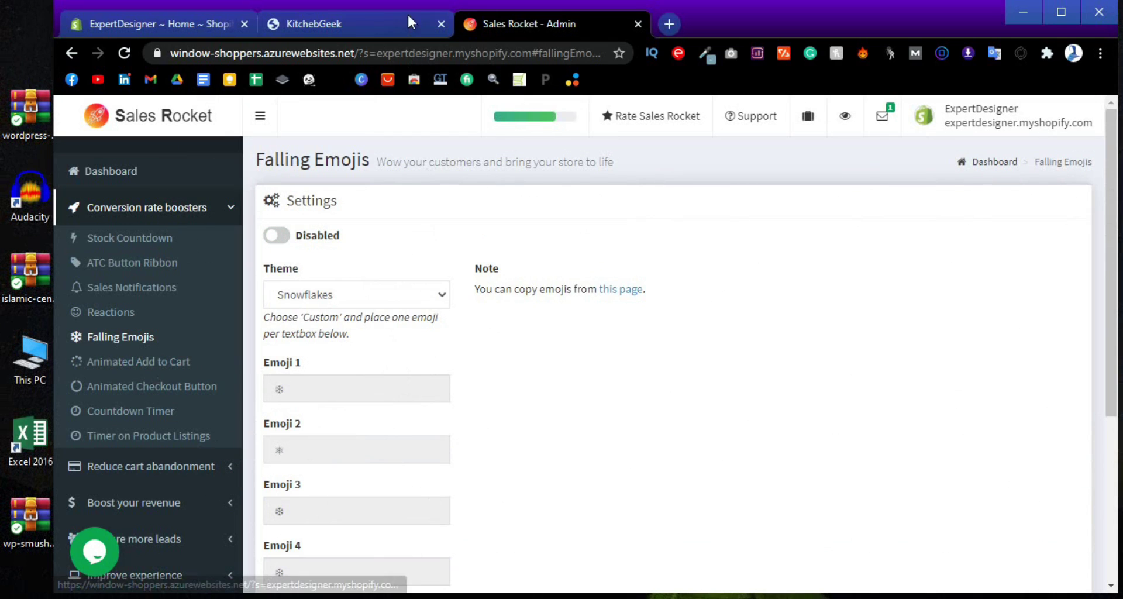
Check the knife's product page on the KitchenGeek storefront and return to the Sales Rocket feature list.
{"action": "left_click", "coordinate": [386, 35]}
{"action": "scroll", "coordinate": [702, 345], "scroll_direction": "up", "scroll_amount": 10}
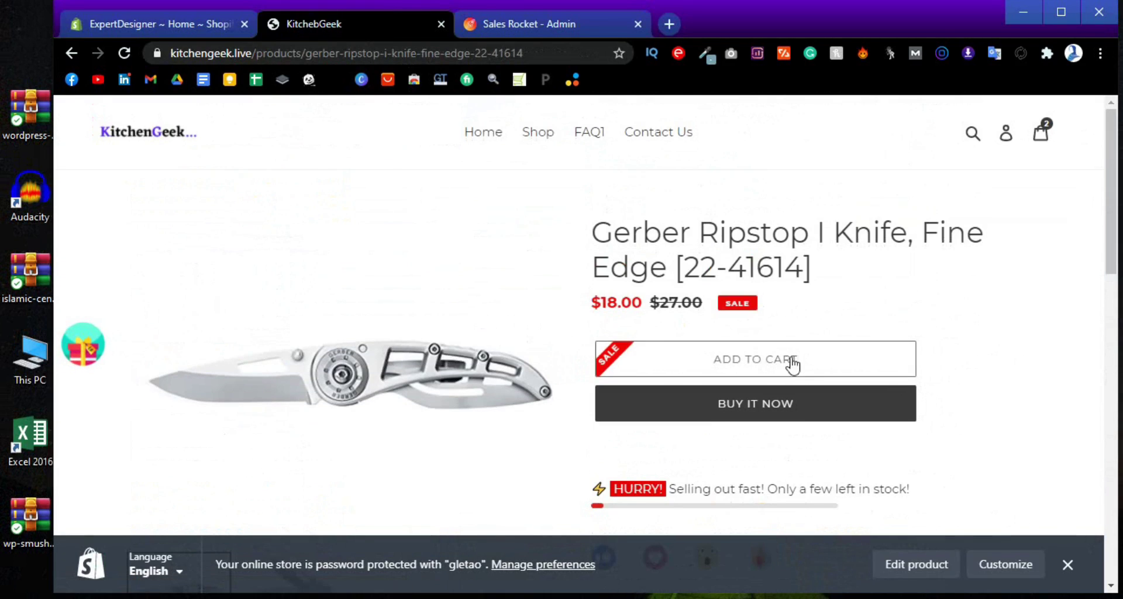
{"action": "left_click", "coordinate": [521, 25]}
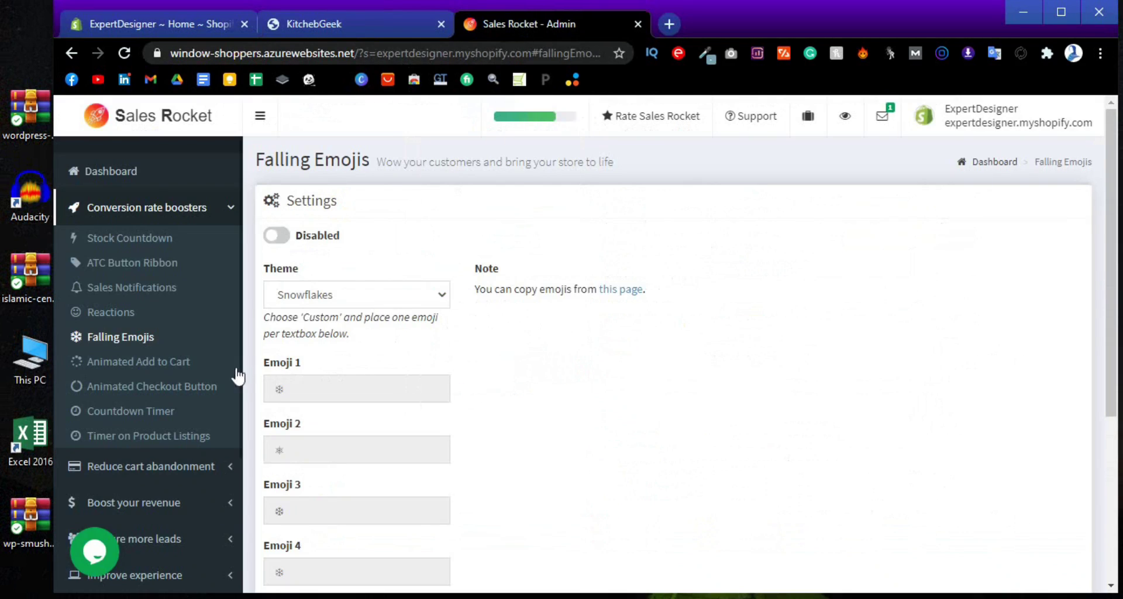
{"action": "scroll", "coordinate": [237, 380], "scroll_direction": "down", "scroll_amount": 2}
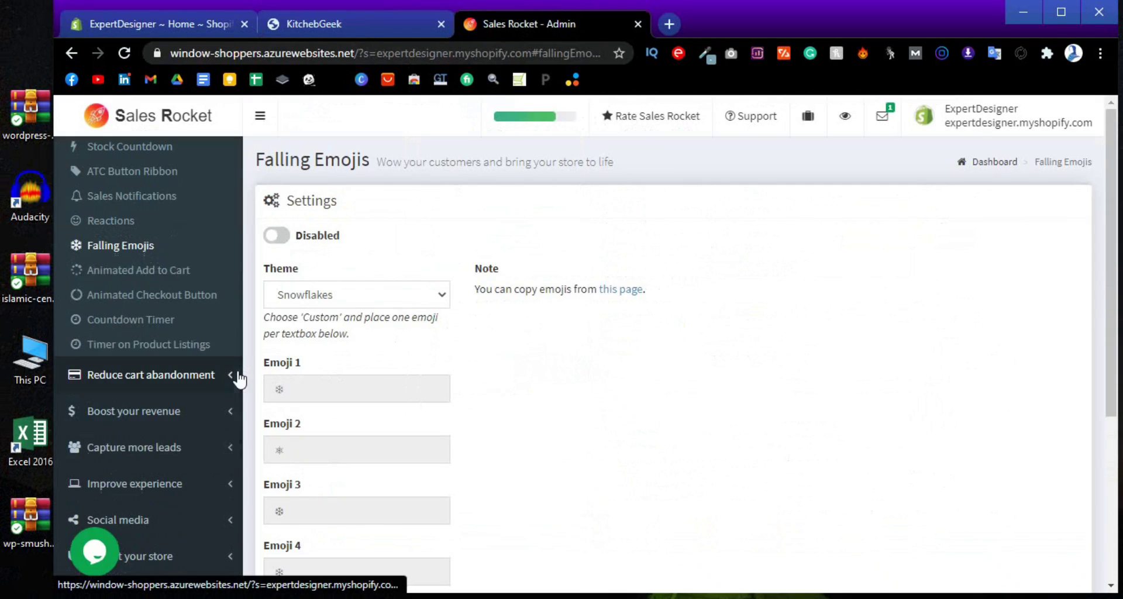
Open the Countdown Timer feature and enable it, keeping the Progress Bar theme.
{"action": "left_click", "coordinate": [190, 320]}
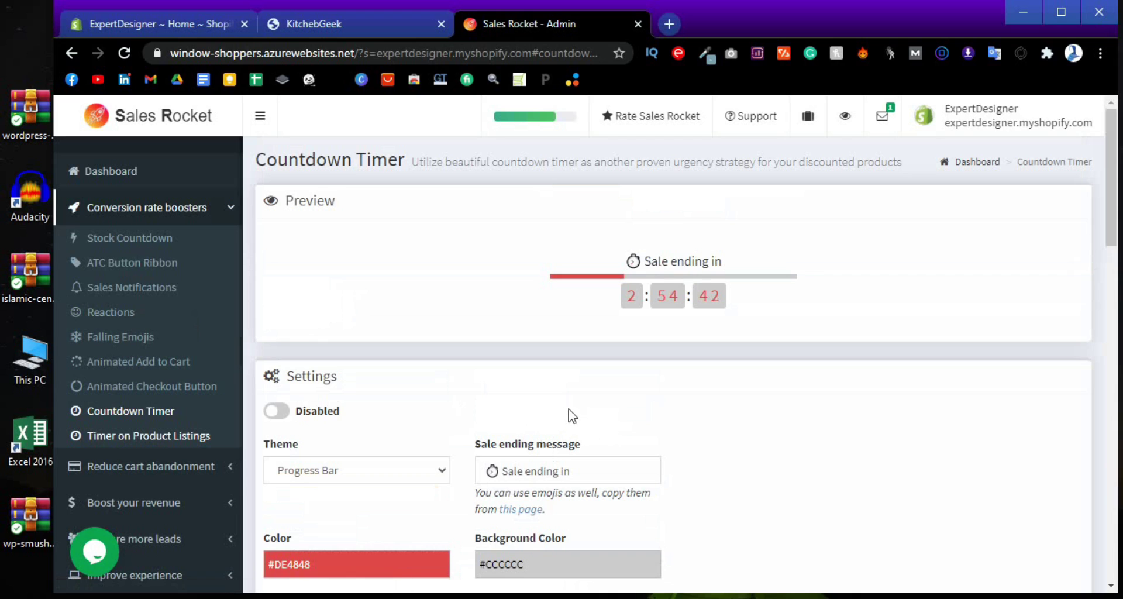
{"action": "scroll", "coordinate": [683, 346], "scroll_direction": "down", "scroll_amount": 3}
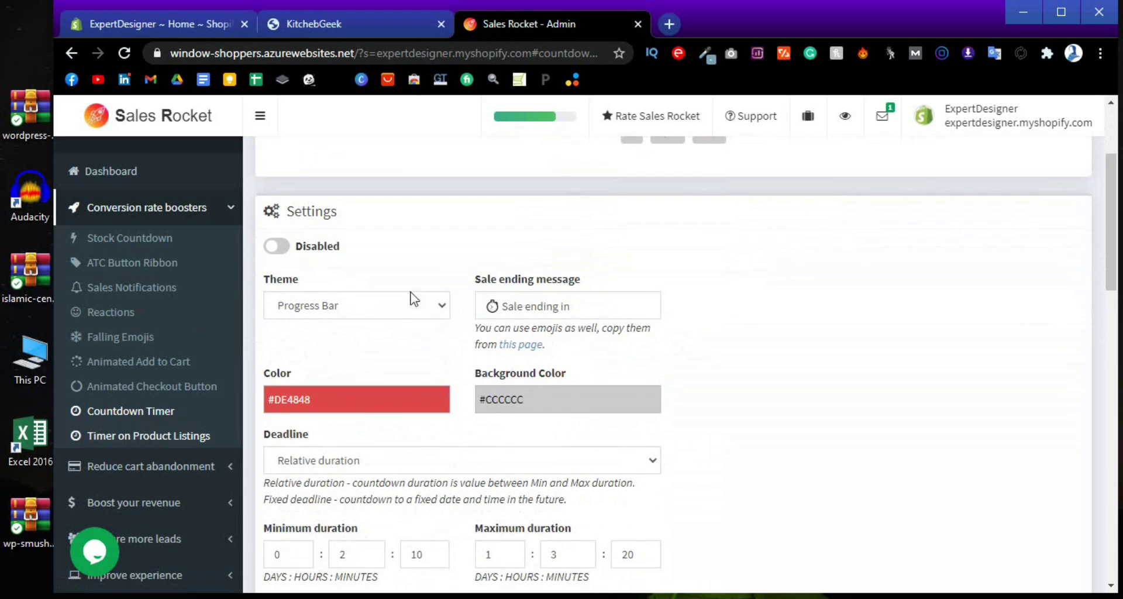
{"action": "left_click", "coordinate": [275, 245]}
{"action": "scroll", "coordinate": [615, 330], "scroll_direction": "up", "scroll_amount": 2}
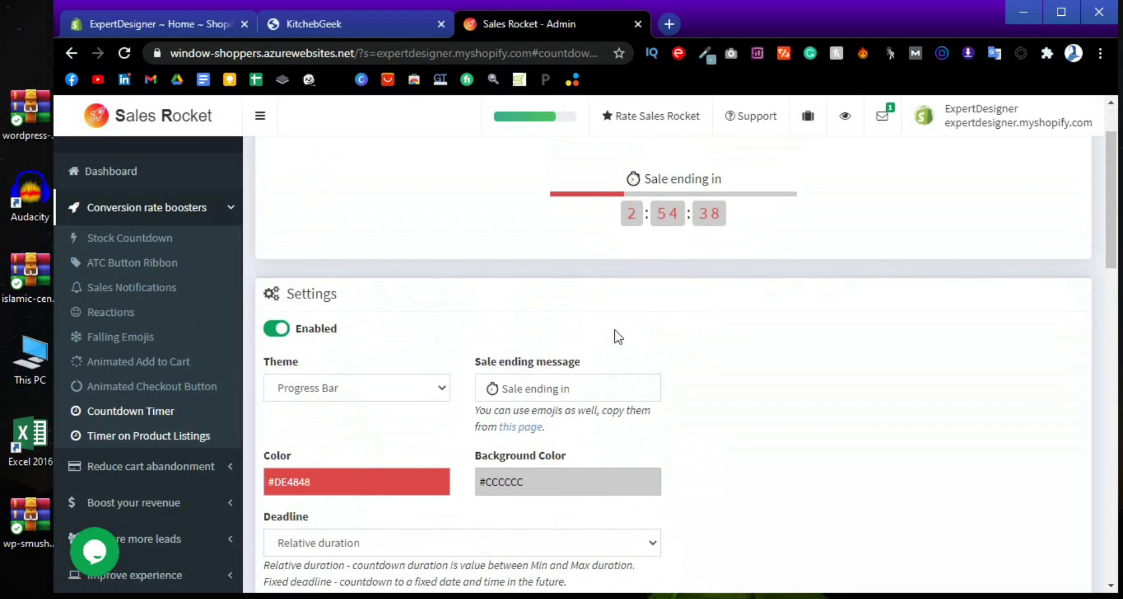
Review the Countdown Timer's deadline, minimum and maximum duration, alignment and widget placement options without changing them.
{"action": "scroll", "coordinate": [619, 337], "scroll_direction": "down", "scroll_amount": 4}
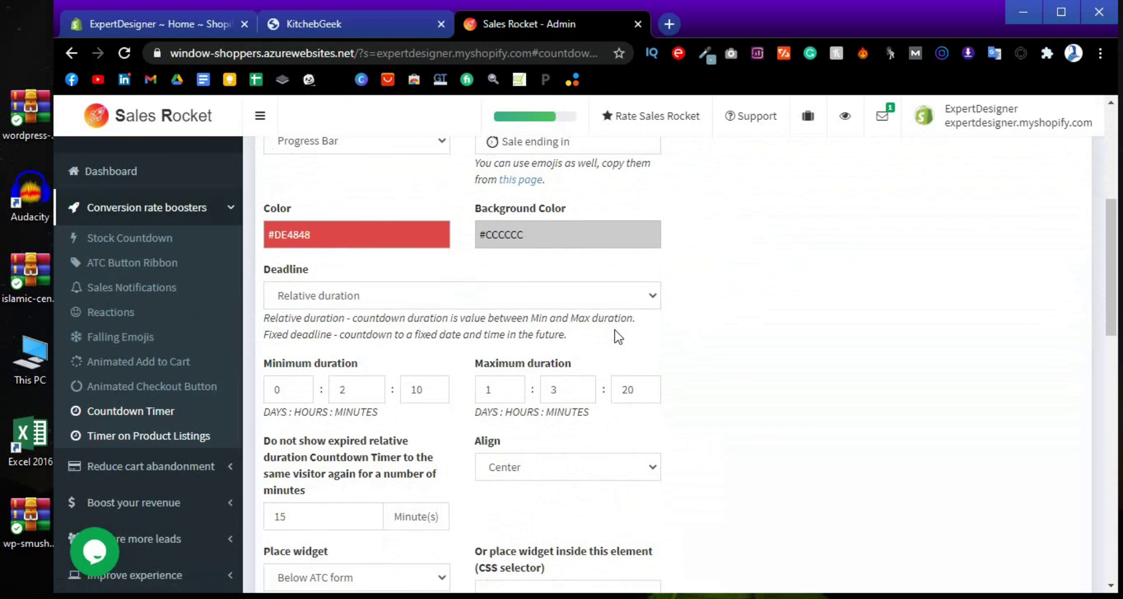
{"action": "scroll", "coordinate": [618, 337], "scroll_direction": "down", "scroll_amount": 1}
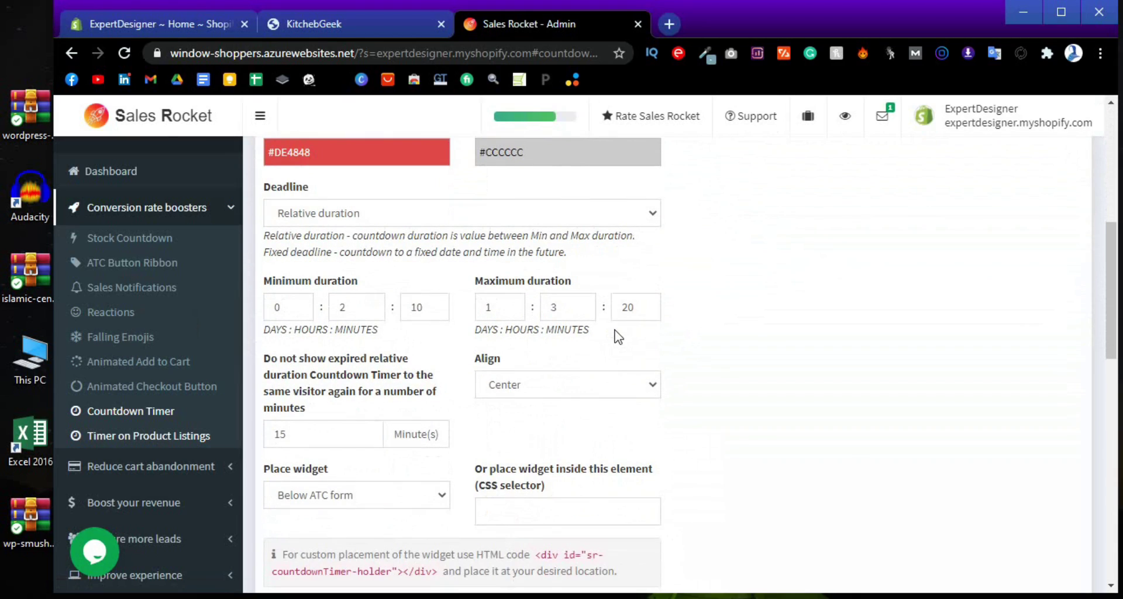
{"action": "scroll", "coordinate": [654, 349], "scroll_direction": "down", "scroll_amount": 1}
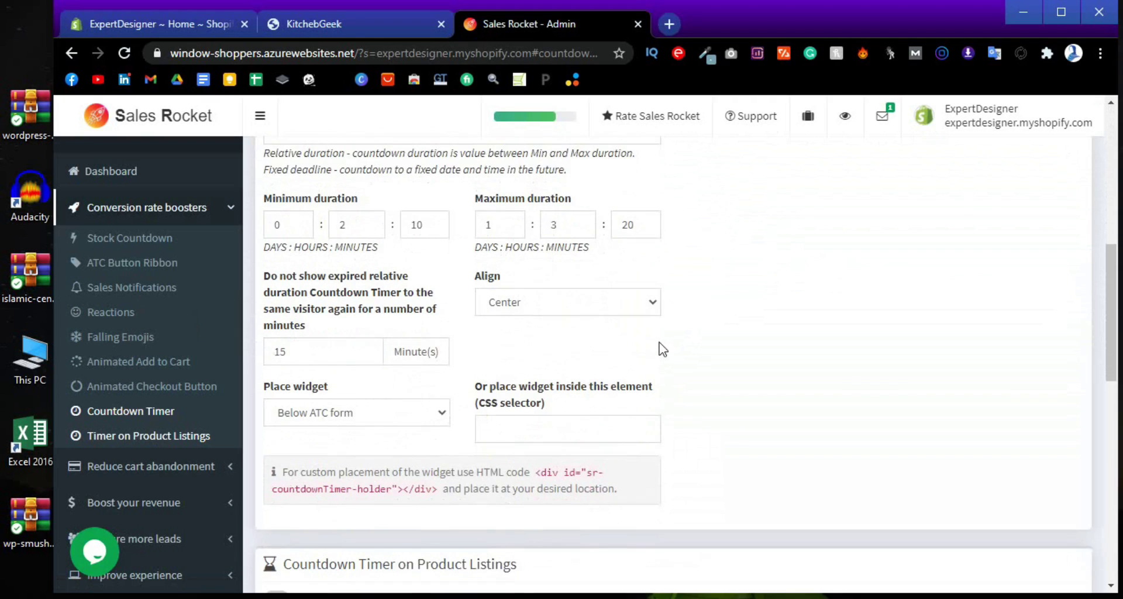
{"action": "scroll", "coordinate": [663, 349], "scroll_direction": "down", "scroll_amount": 1}
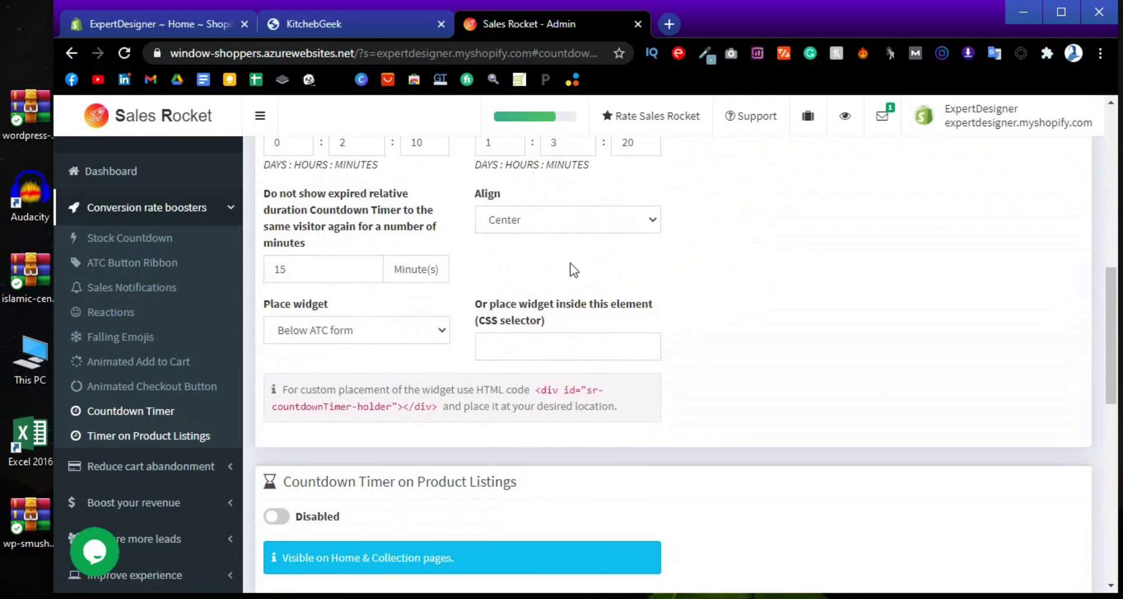
{"action": "left_click", "coordinate": [572, 227]}
{"action": "left_click", "coordinate": [726, 329]}
{"action": "scroll", "coordinate": [724, 329], "scroll_direction": "down", "scroll_amount": 1}
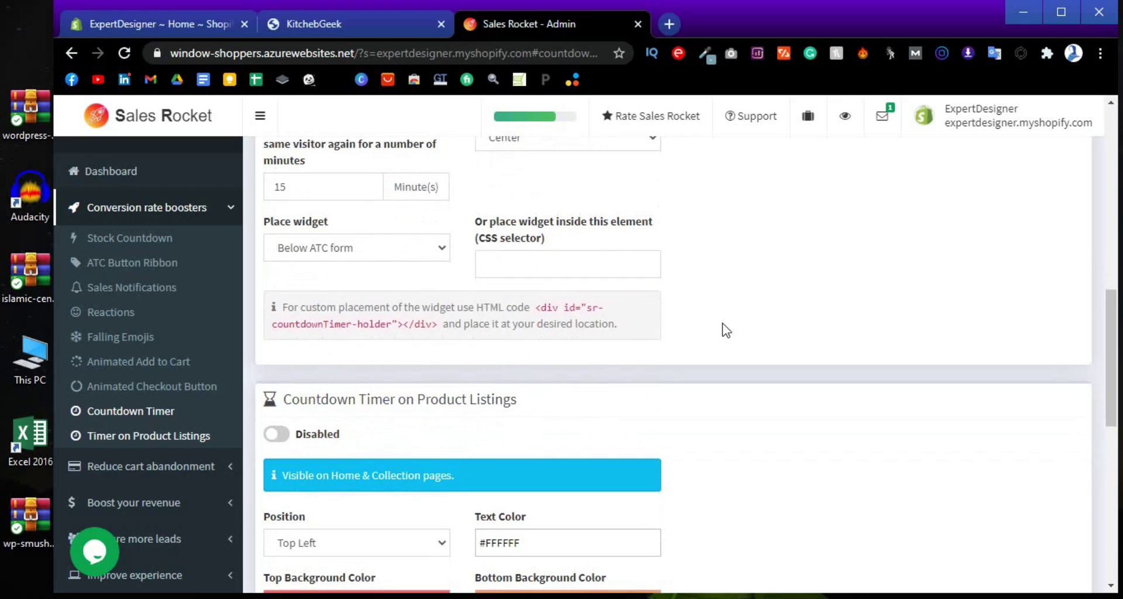
{"action": "scroll", "coordinate": [722, 323], "scroll_direction": "down", "scroll_amount": 1}
{"action": "scroll", "coordinate": [722, 323], "scroll_direction": "up", "scroll_amount": 1}
{"action": "left_click", "coordinate": [340, 254]}
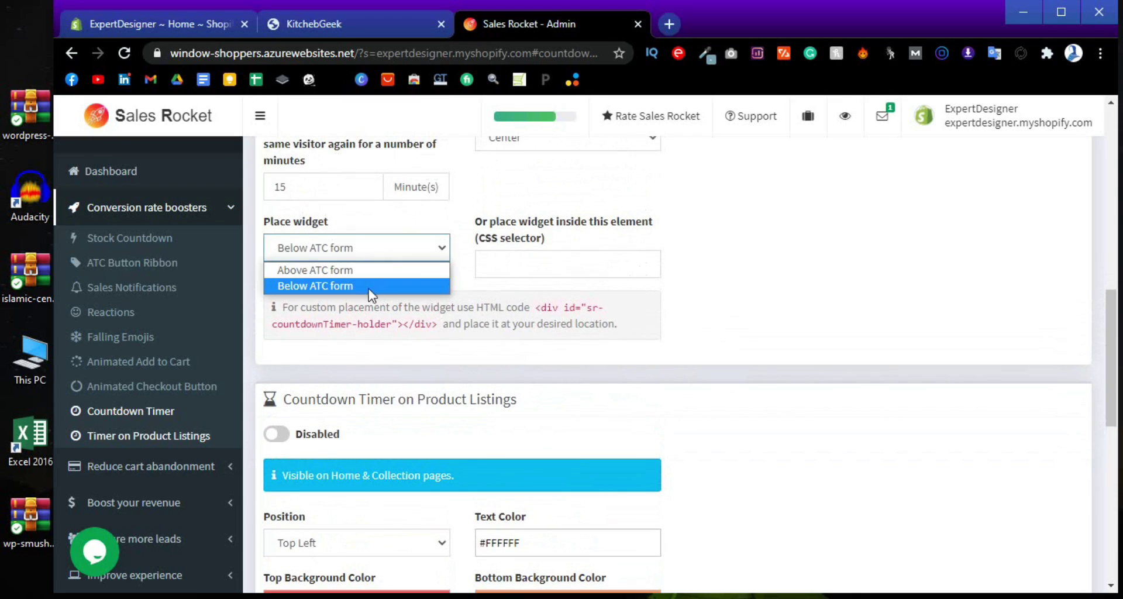
{"action": "left_click", "coordinate": [746, 326]}
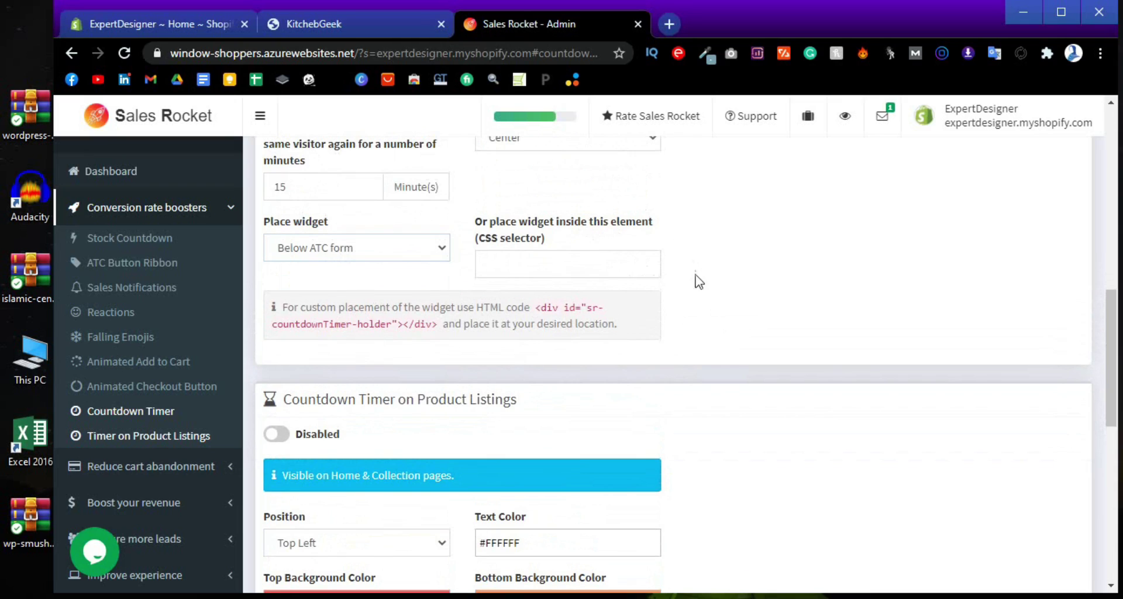
Review the Countdown Timer on Product Listings options and the product visibility filters.
{"action": "scroll", "coordinate": [698, 279], "scroll_direction": "down", "scroll_amount": 2}
{"action": "scroll", "coordinate": [908, 371], "scroll_direction": "up", "scroll_amount": 1}
{"action": "scroll", "coordinate": [860, 367], "scroll_direction": "down", "scroll_amount": 1}
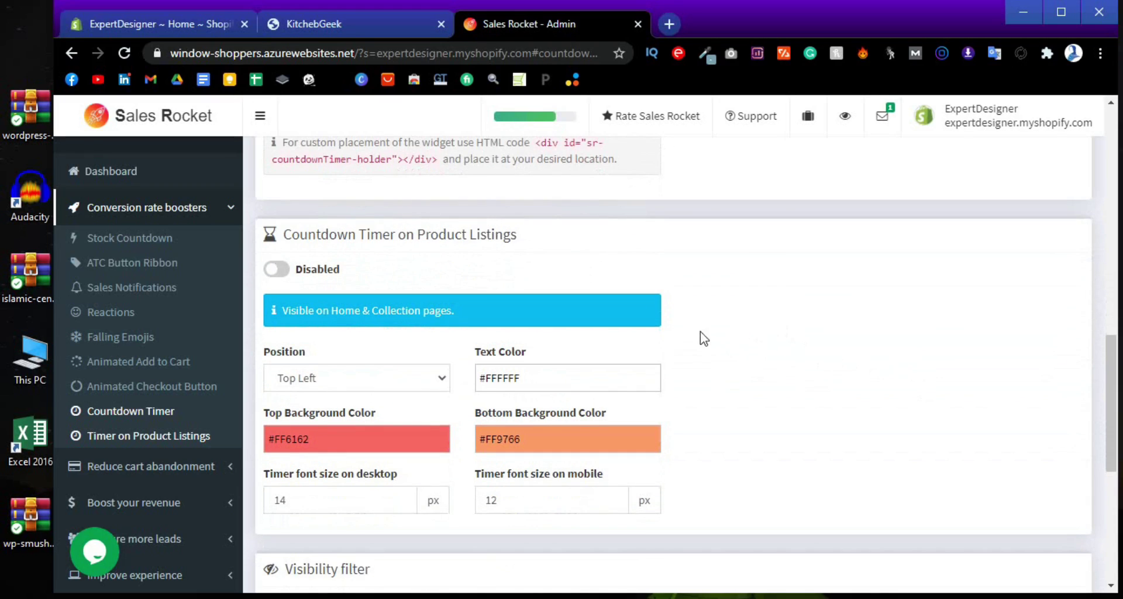
{"action": "scroll", "coordinate": [706, 345], "scroll_direction": "down", "scroll_amount": 5}
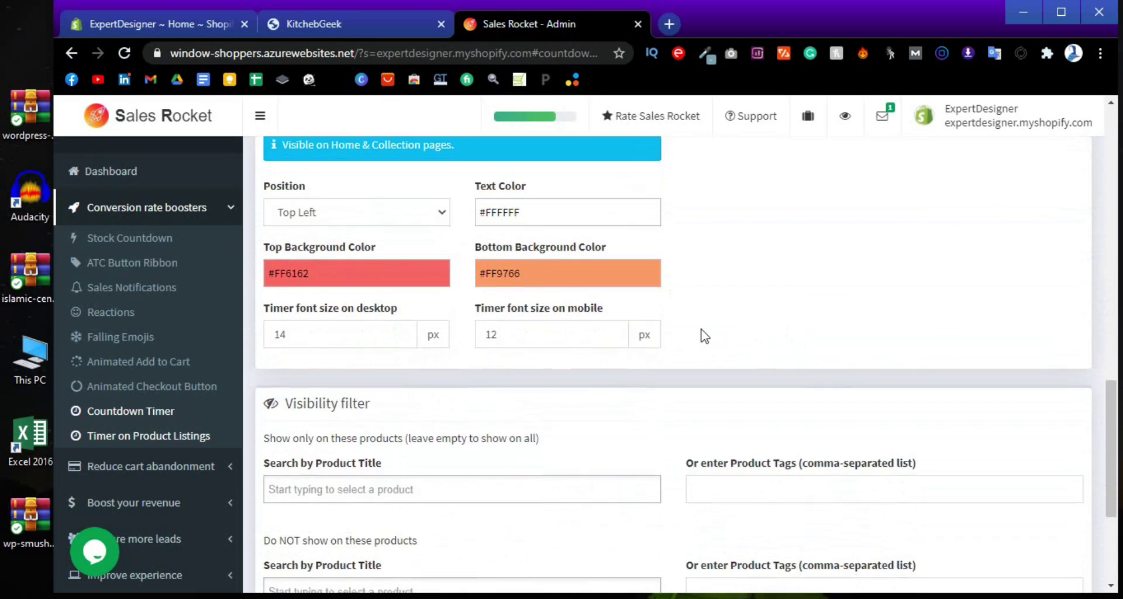
{"action": "scroll", "coordinate": [704, 336], "scroll_direction": "down", "scroll_amount": 4}
{"action": "scroll", "coordinate": [702, 334], "scroll_direction": "up", "scroll_amount": 7}
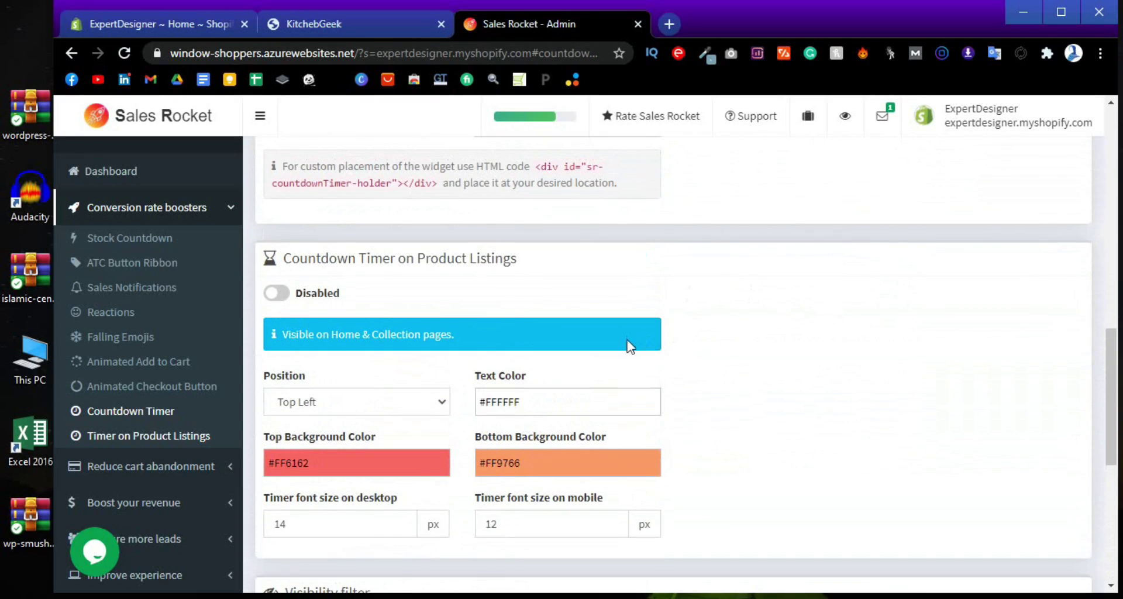
Save the Countdown Timer settings and dismiss the save confirmation.
{"action": "scroll", "coordinate": [643, 425], "scroll_direction": "down", "scroll_amount": 12}
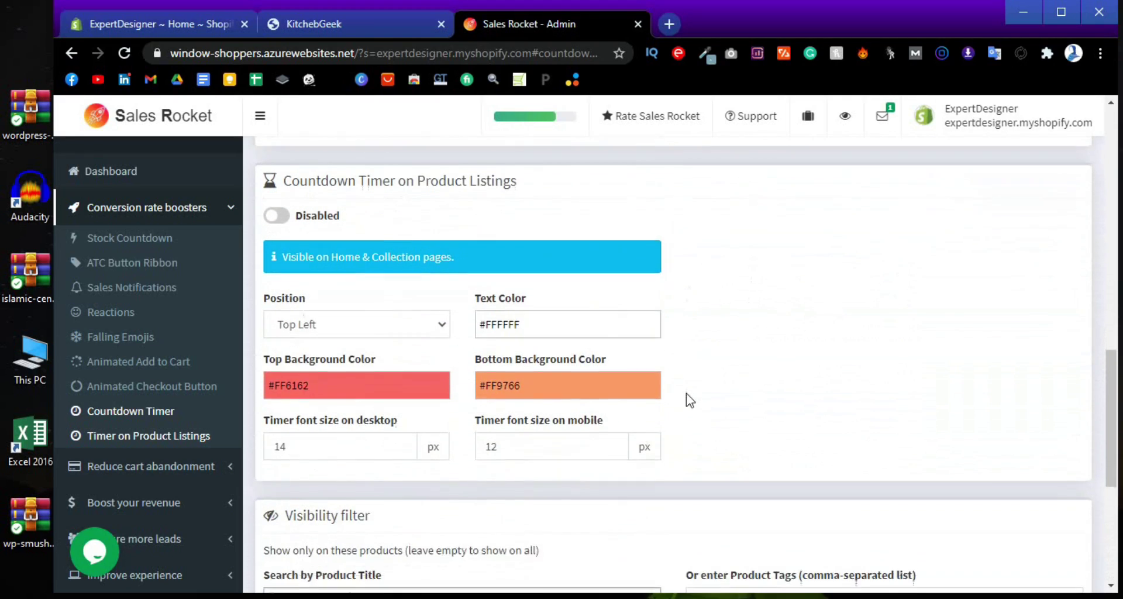
{"action": "left_click", "coordinate": [349, 526]}
{"action": "scroll", "coordinate": [585, 457], "scroll_direction": "up", "scroll_amount": 15}
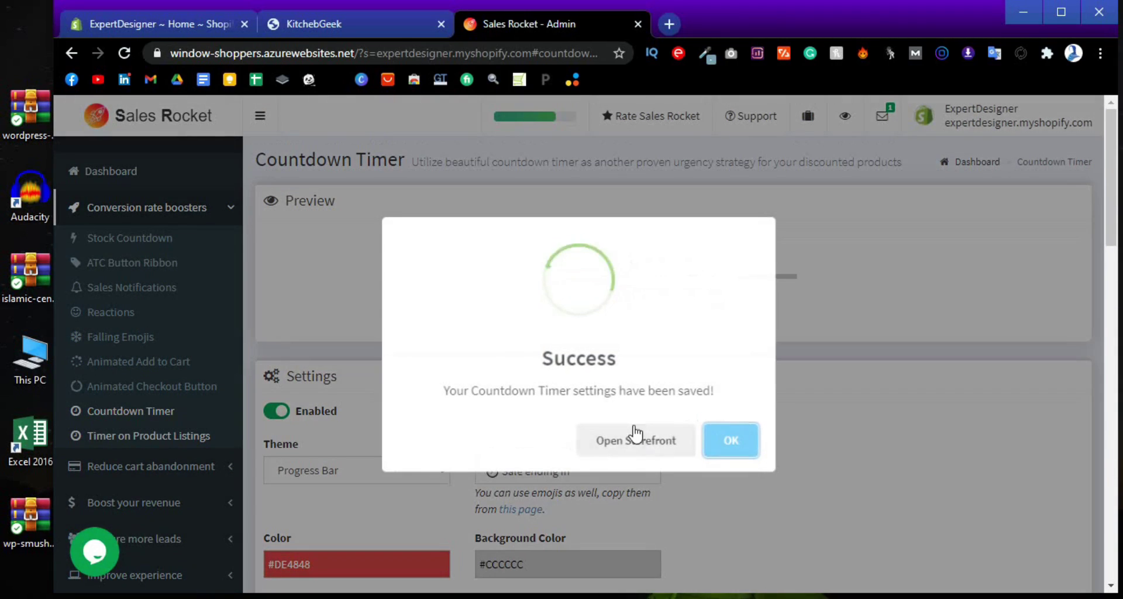
{"action": "left_click", "coordinate": [735, 444]}
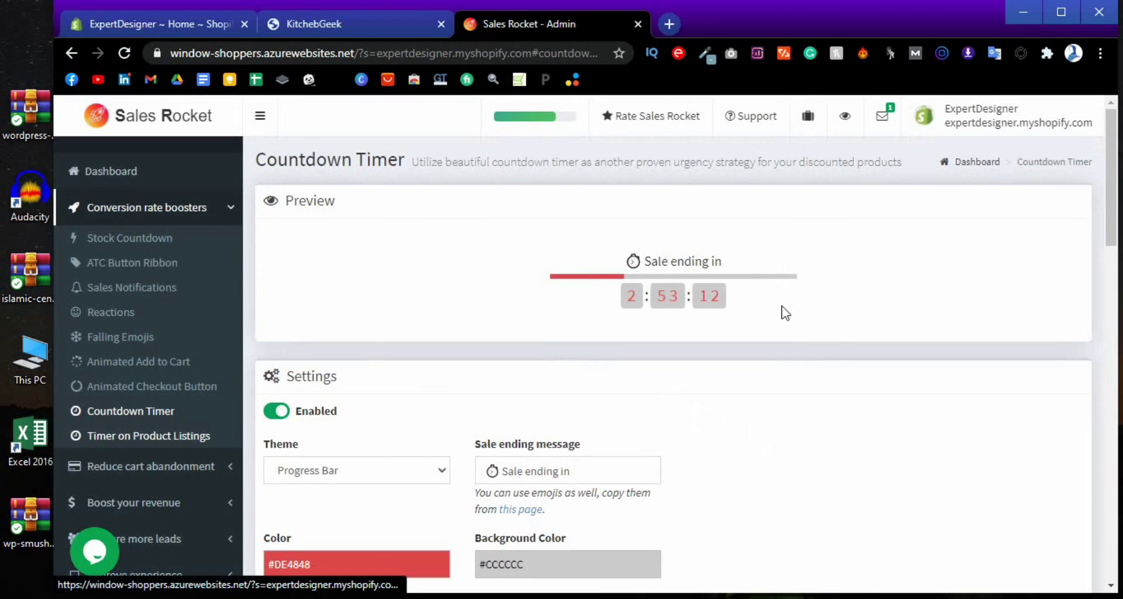
Reload the knife's product page on the KitchenGeek storefront and check how the countdown timer appears.
{"action": "left_click", "coordinate": [330, 23]}
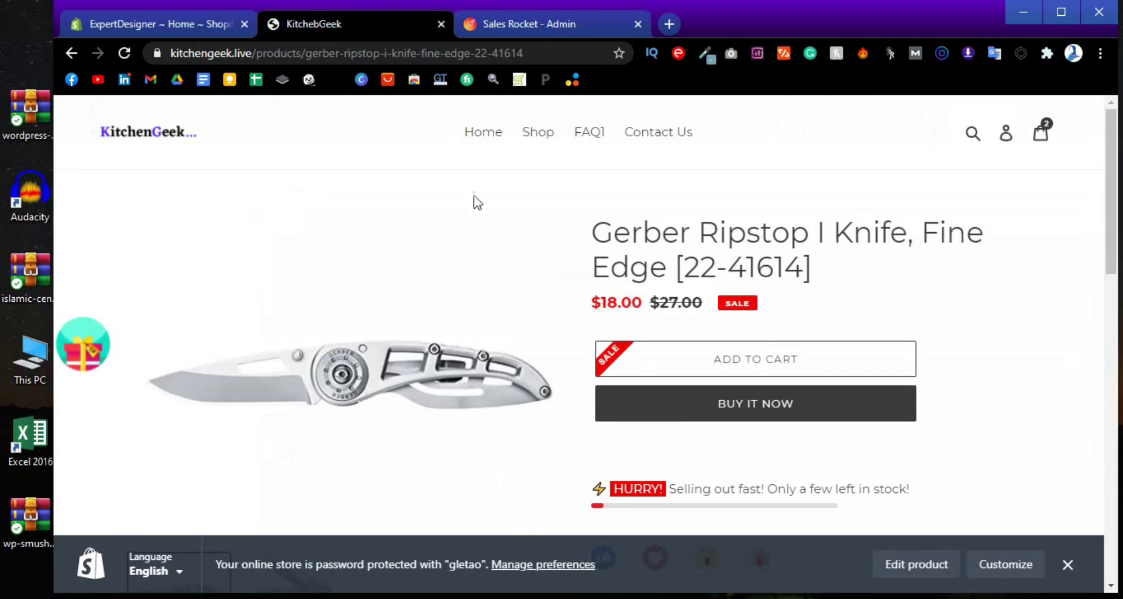
{"action": "scroll", "coordinate": [678, 270], "scroll_direction": "down", "scroll_amount": 3}
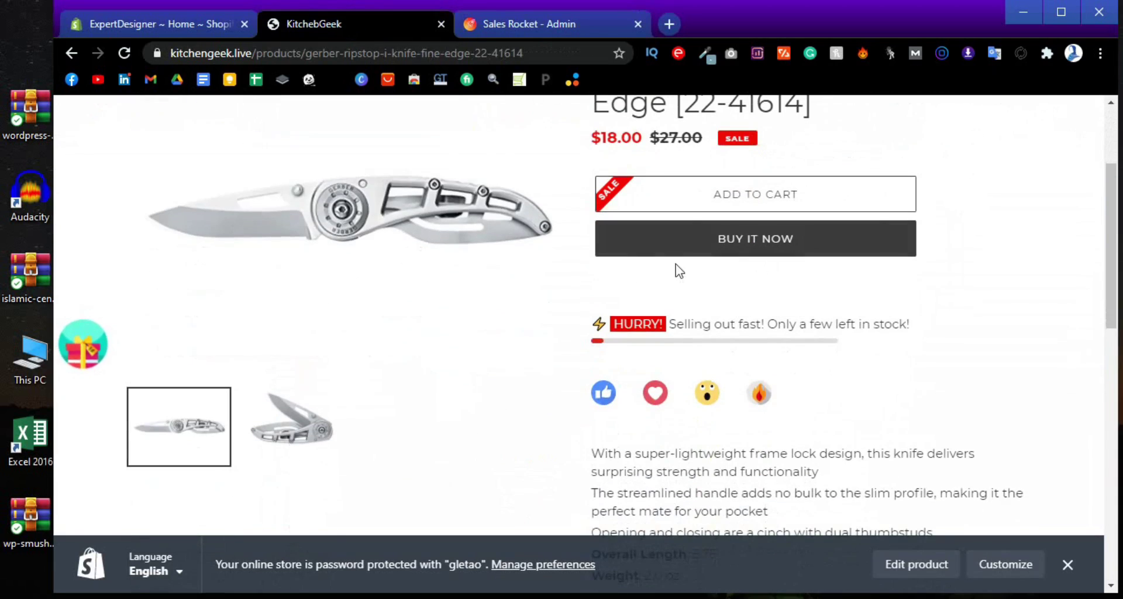
{"action": "left_click", "coordinate": [124, 53]}
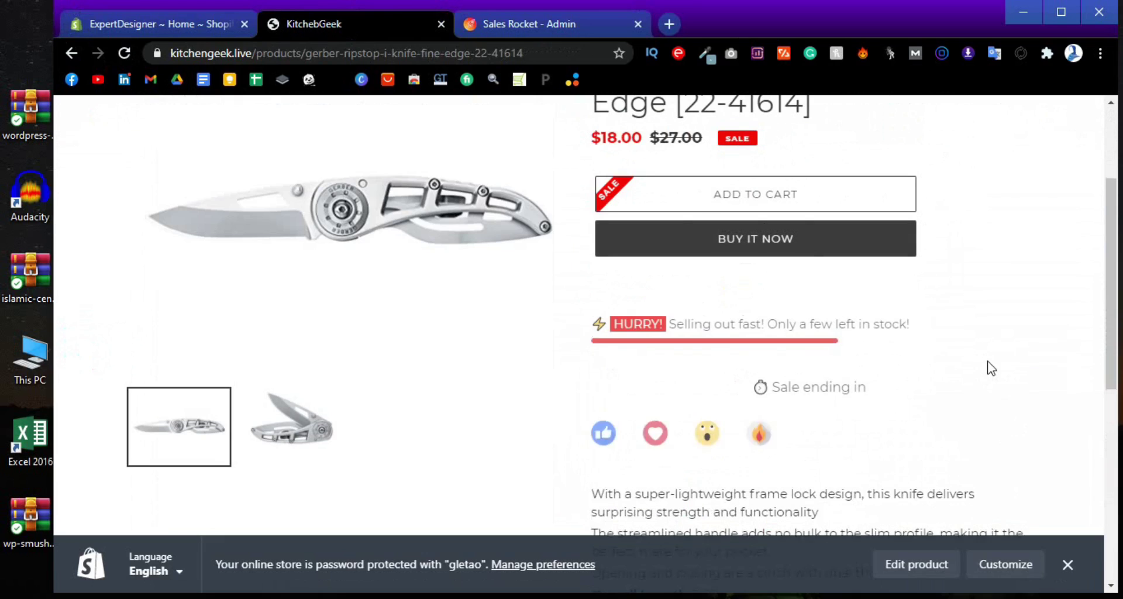
{"action": "scroll", "coordinate": [943, 420], "scroll_direction": "down", "scroll_amount": 1}
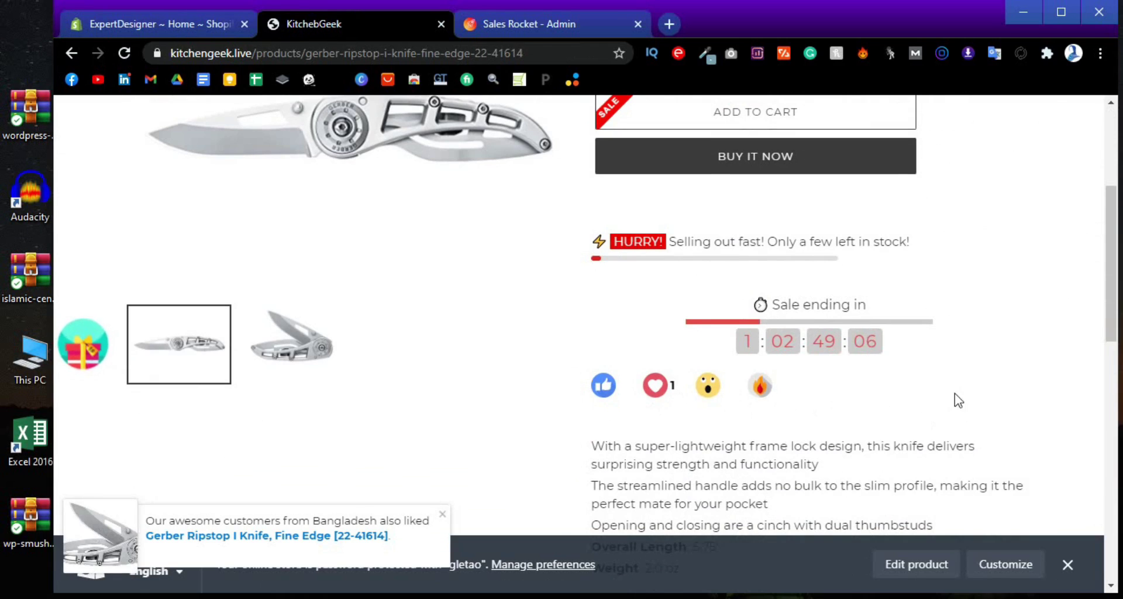
{"action": "scroll", "coordinate": [955, 395], "scroll_direction": "up", "scroll_amount": 4}
{"action": "scroll", "coordinate": [957, 393], "scroll_direction": "down", "scroll_amount": 3}
{"action": "scroll", "coordinate": [976, 387], "scroll_direction": "up", "scroll_amount": 2}
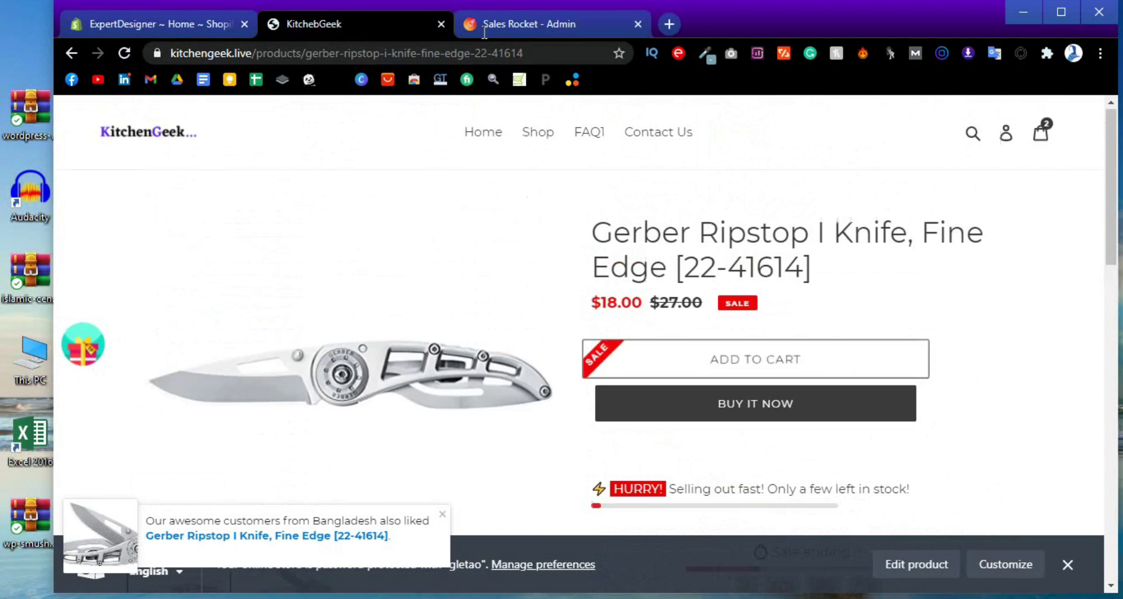
Return to the Sales Rocket admin and open the Get-It-By Timer among the Reduce cart abandonment features.
{"action": "left_click", "coordinate": [517, 24]}
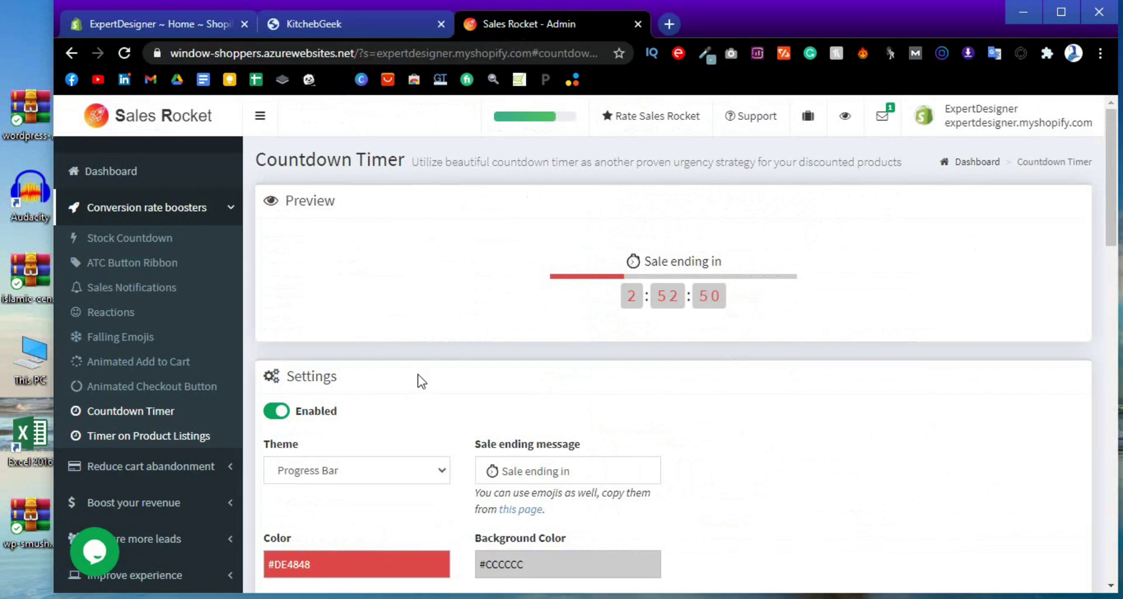
{"action": "scroll", "coordinate": [199, 396], "scroll_direction": "down", "scroll_amount": 3}
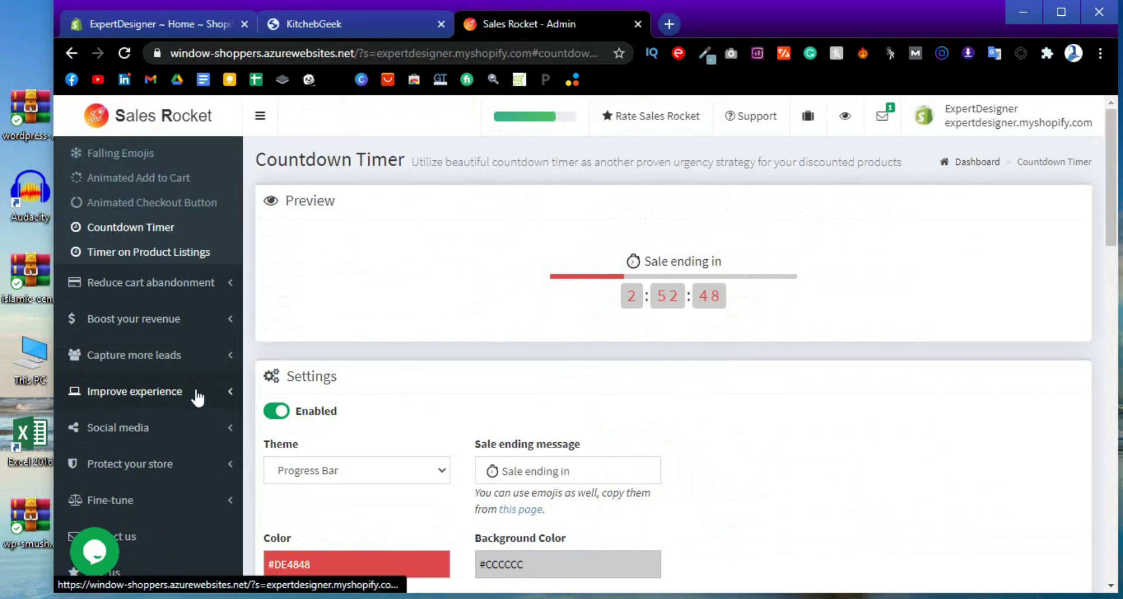
{"action": "left_click", "coordinate": [186, 294]}
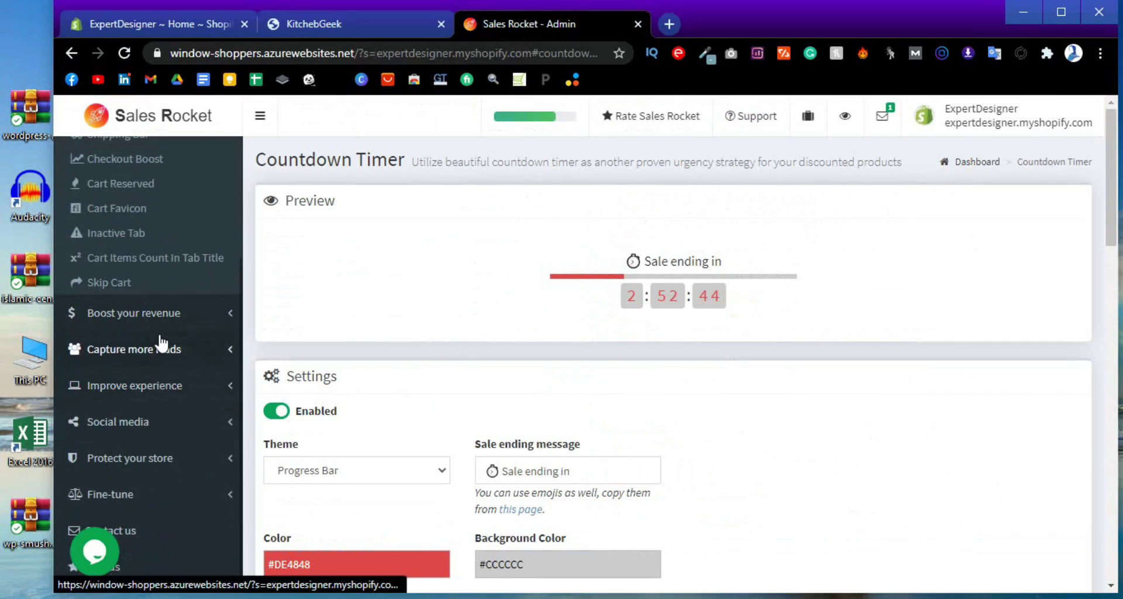
{"action": "scroll", "coordinate": [162, 345], "scroll_direction": "up", "scroll_amount": 2}
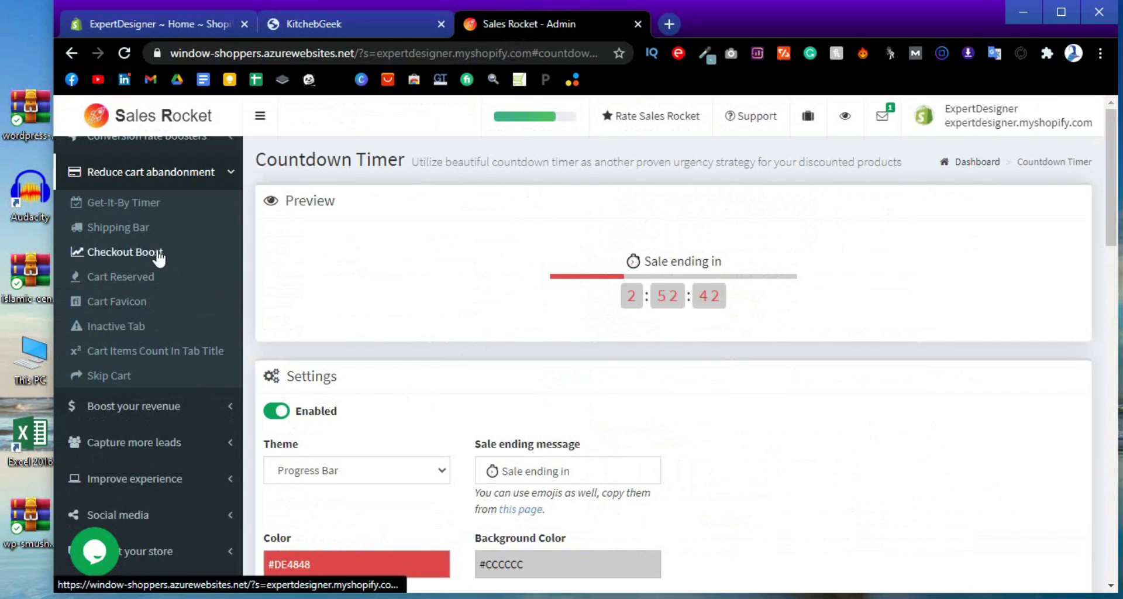
{"action": "left_click", "coordinate": [124, 202]}
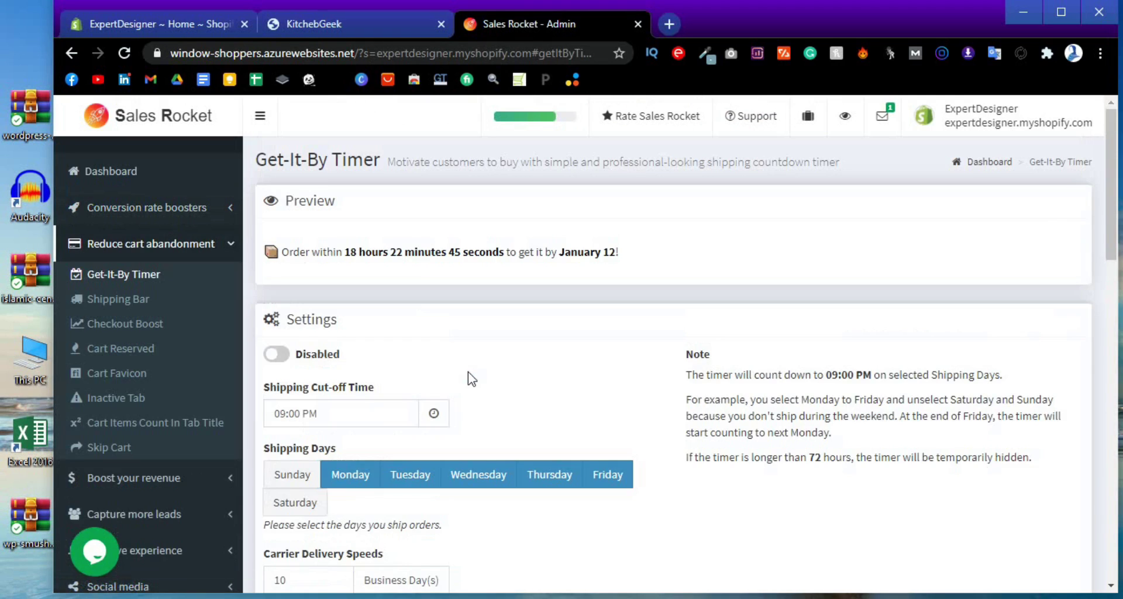
Review the Get-It-By Timer's cut-off time, shipping days, carrier delivery, hide-timer threshold and message settings.
{"action": "scroll", "coordinate": [627, 388], "scroll_direction": "down", "scroll_amount": 2}
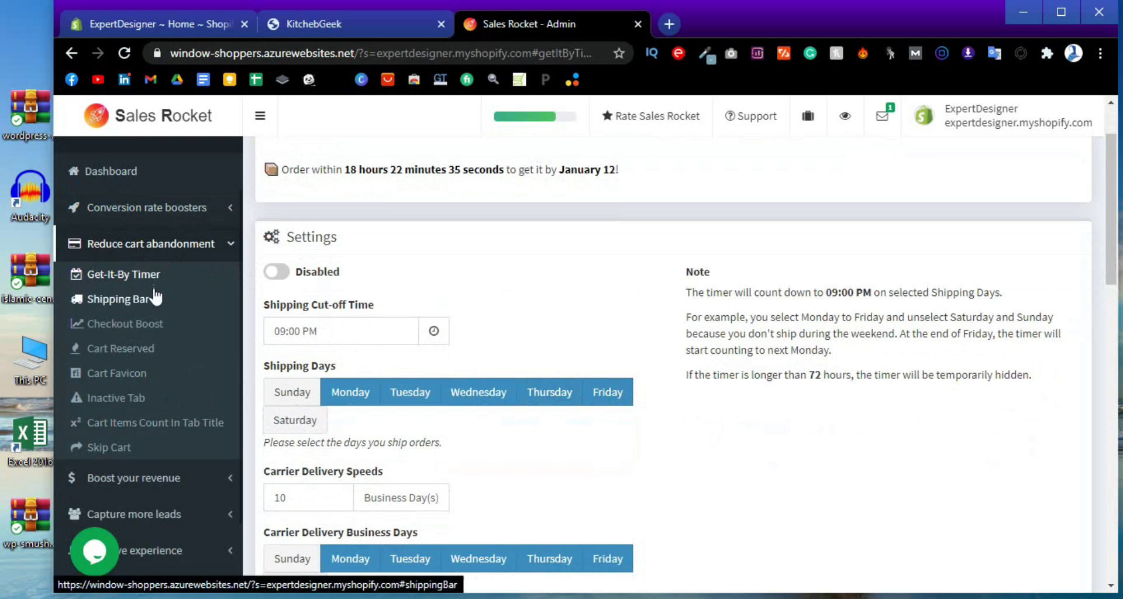
{"action": "scroll", "coordinate": [693, 494], "scroll_direction": "down", "scroll_amount": 1}
{"action": "scroll", "coordinate": [694, 494], "scroll_direction": "down", "scroll_amount": 1}
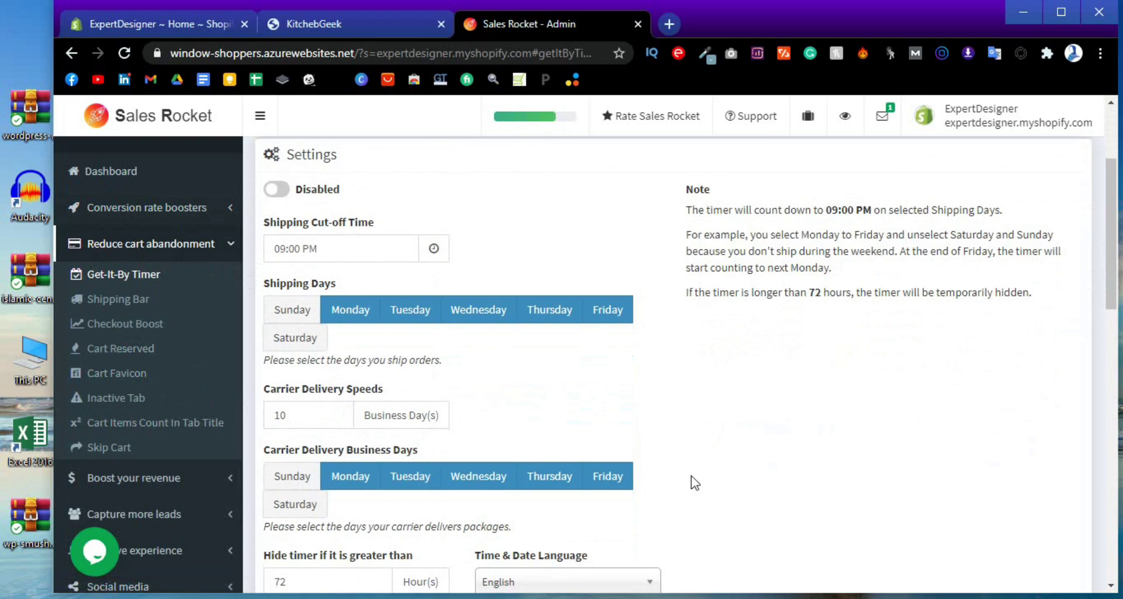
{"action": "scroll", "coordinate": [695, 483], "scroll_direction": "down", "scroll_amount": 1}
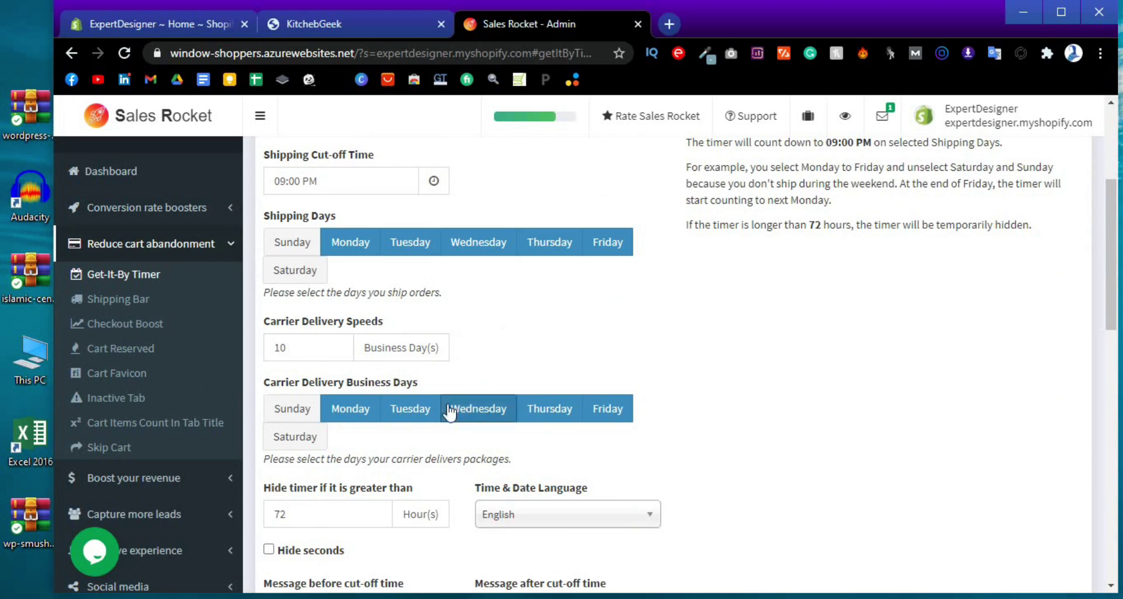
{"action": "scroll", "coordinate": [589, 364], "scroll_direction": "down", "scroll_amount": 1}
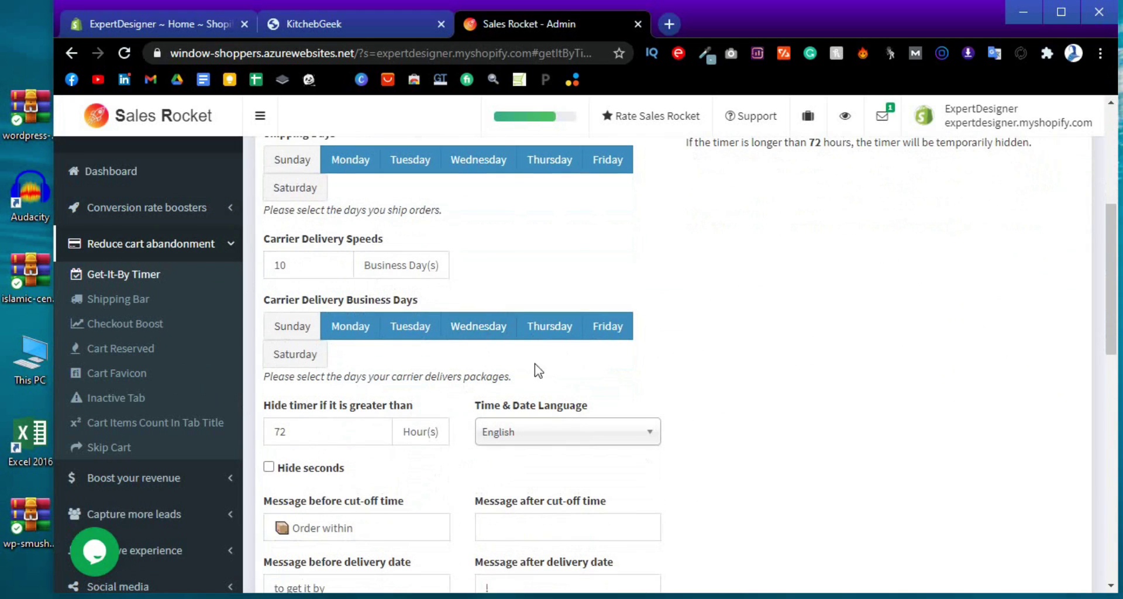
{"action": "scroll", "coordinate": [588, 420], "scroll_direction": "down", "scroll_amount": 1}
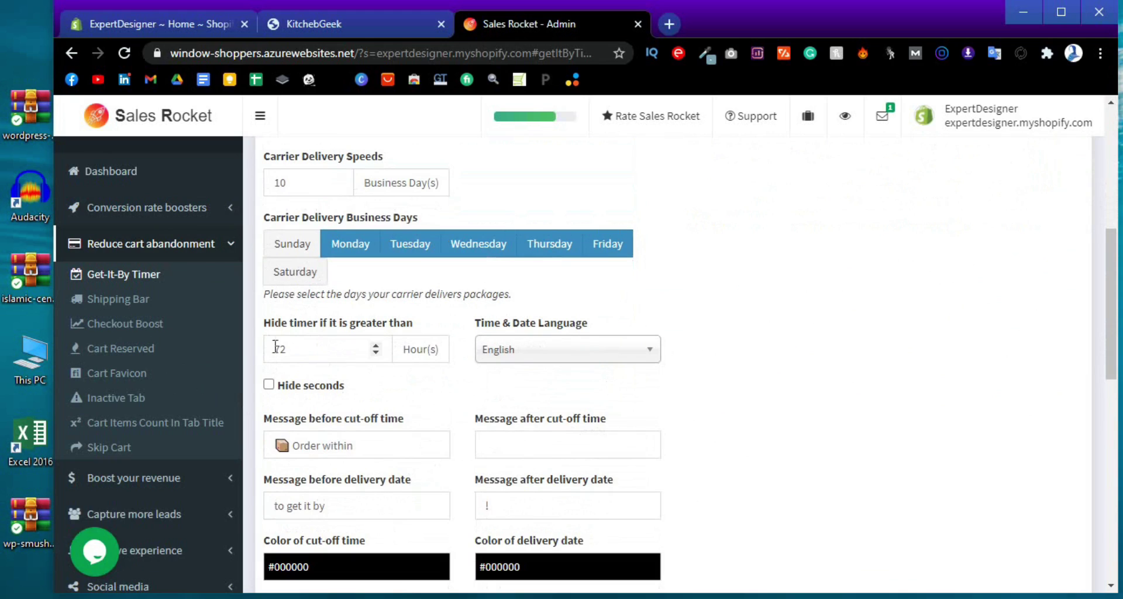
Open the Shipping Bar feature and review its preview, minimum spend, colours, progress messages, secondary goal and country settings.
{"action": "left_click", "coordinate": [141, 310]}
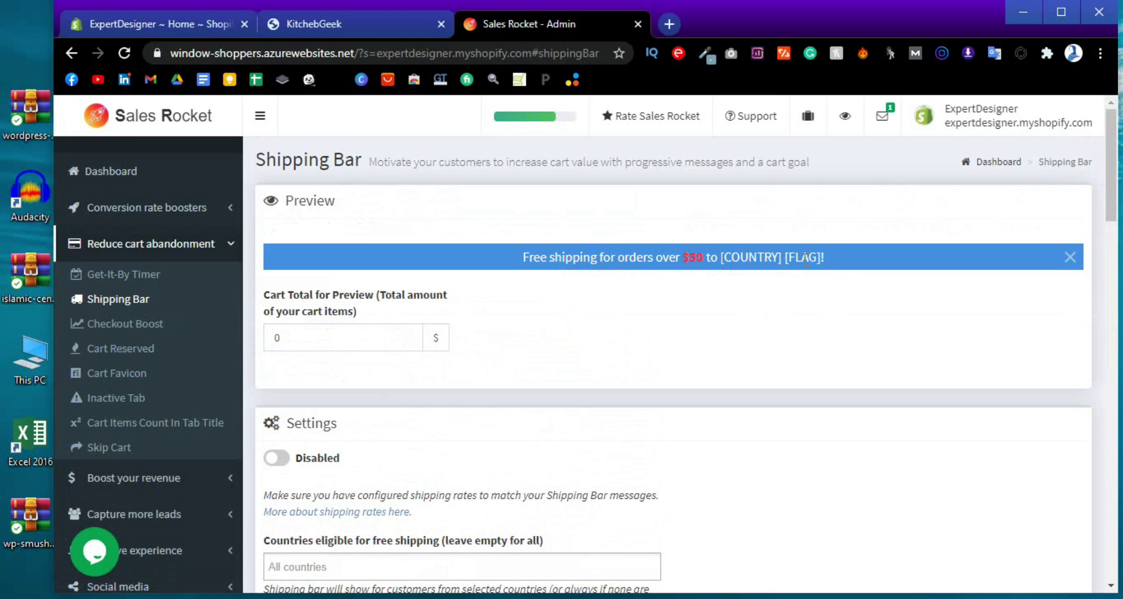
{"action": "scroll", "coordinate": [602, 316], "scroll_direction": "down", "scroll_amount": 5}
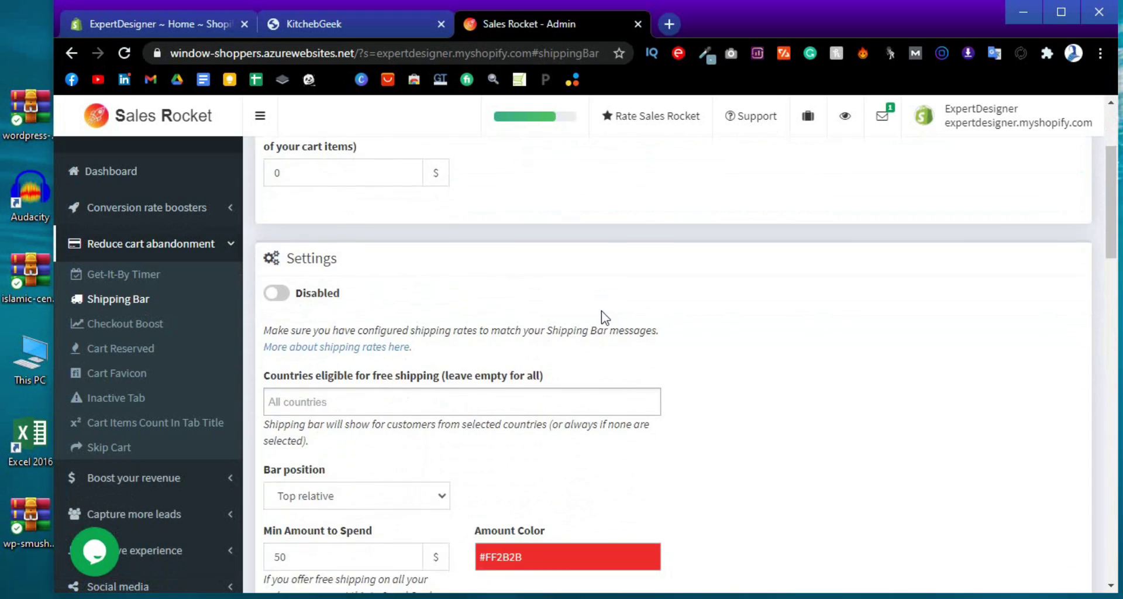
{"action": "scroll", "coordinate": [363, 221], "scroll_direction": "up", "scroll_amount": 1}
{"action": "scroll", "coordinate": [609, 293], "scroll_direction": "down", "scroll_amount": 5}
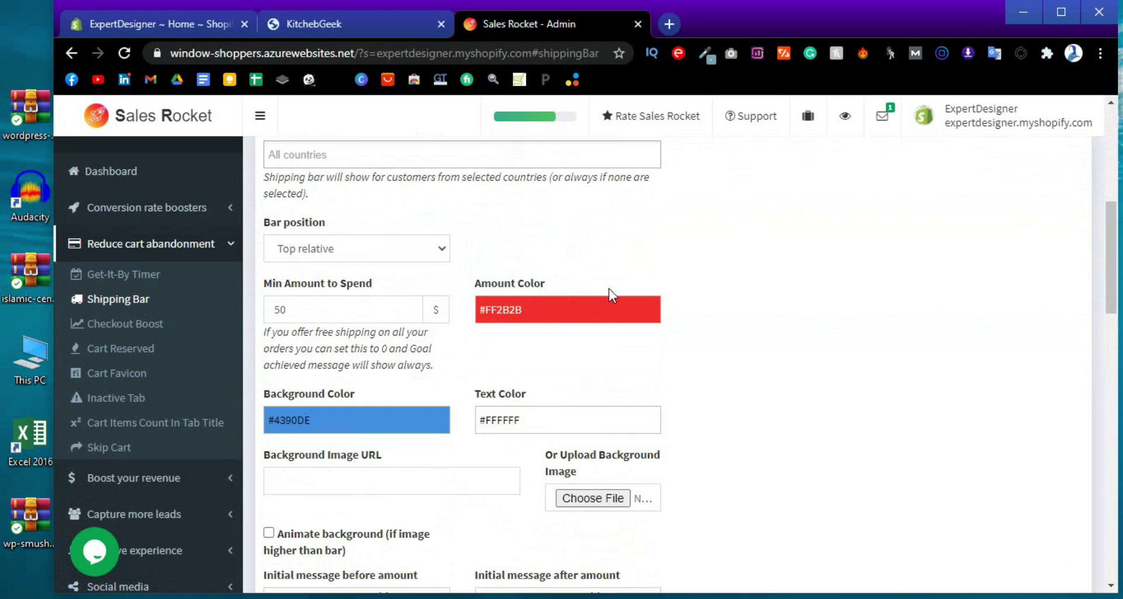
{"action": "scroll", "coordinate": [609, 294], "scroll_direction": "down", "scroll_amount": 6}
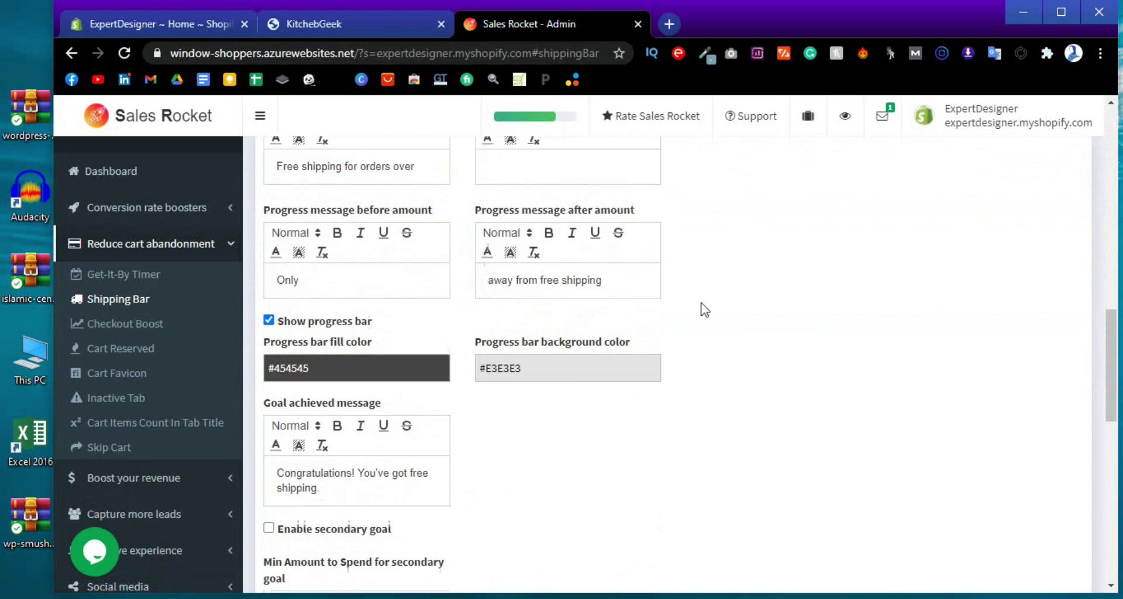
{"action": "scroll", "coordinate": [705, 310], "scroll_direction": "down", "scroll_amount": 2}
{"action": "scroll", "coordinate": [705, 310], "scroll_direction": "down", "scroll_amount": 2}
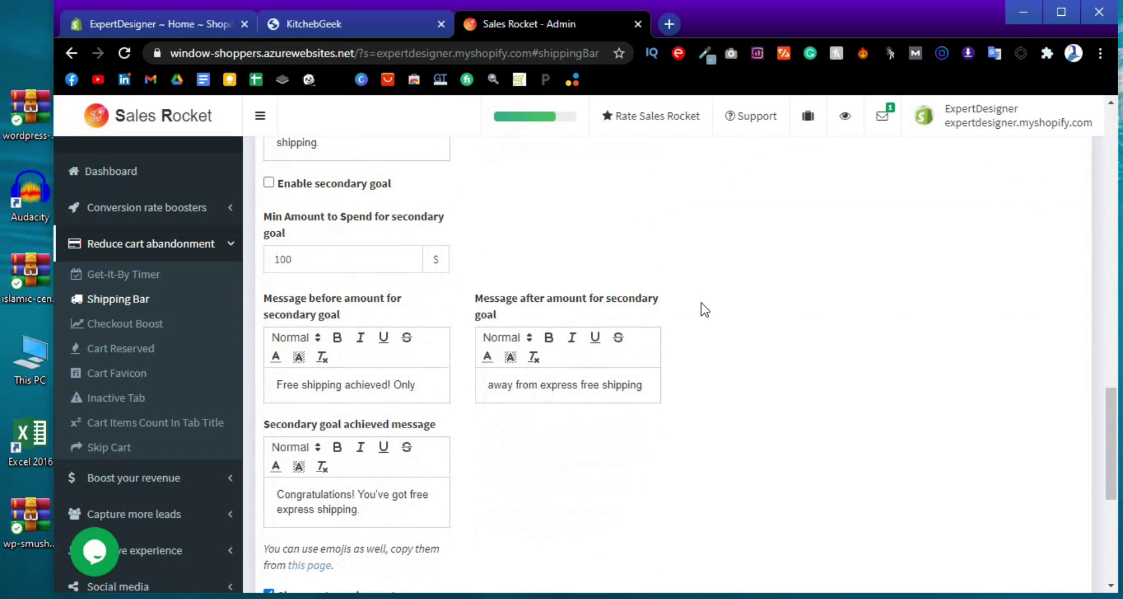
{"action": "scroll", "coordinate": [705, 310], "scroll_direction": "down", "scroll_amount": 3}
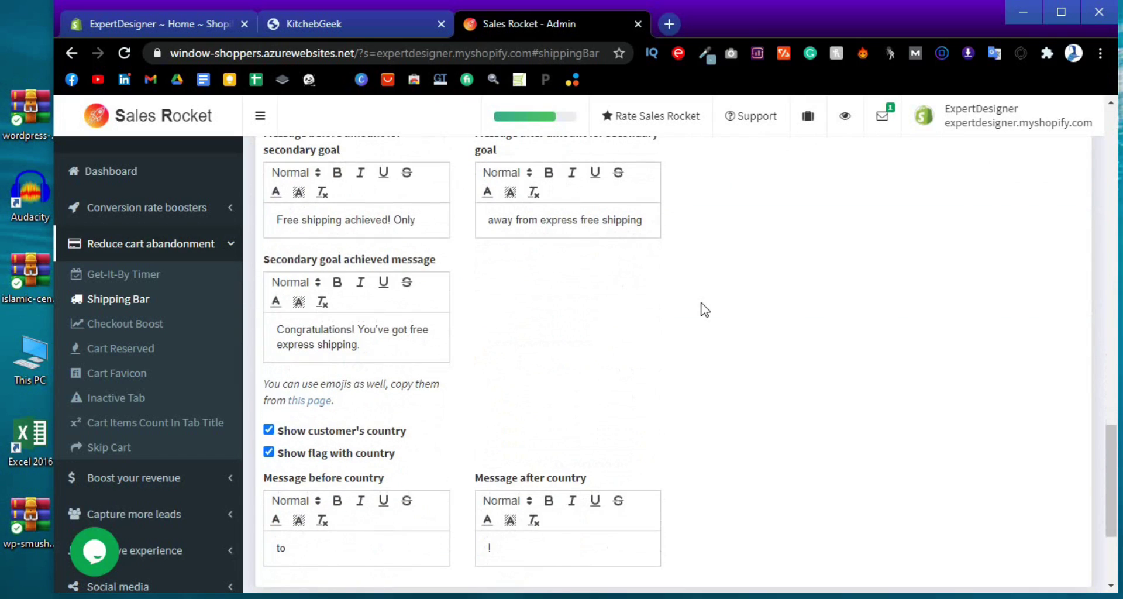
{"action": "scroll", "coordinate": [650, 341], "scroll_direction": "up", "scroll_amount": 1}
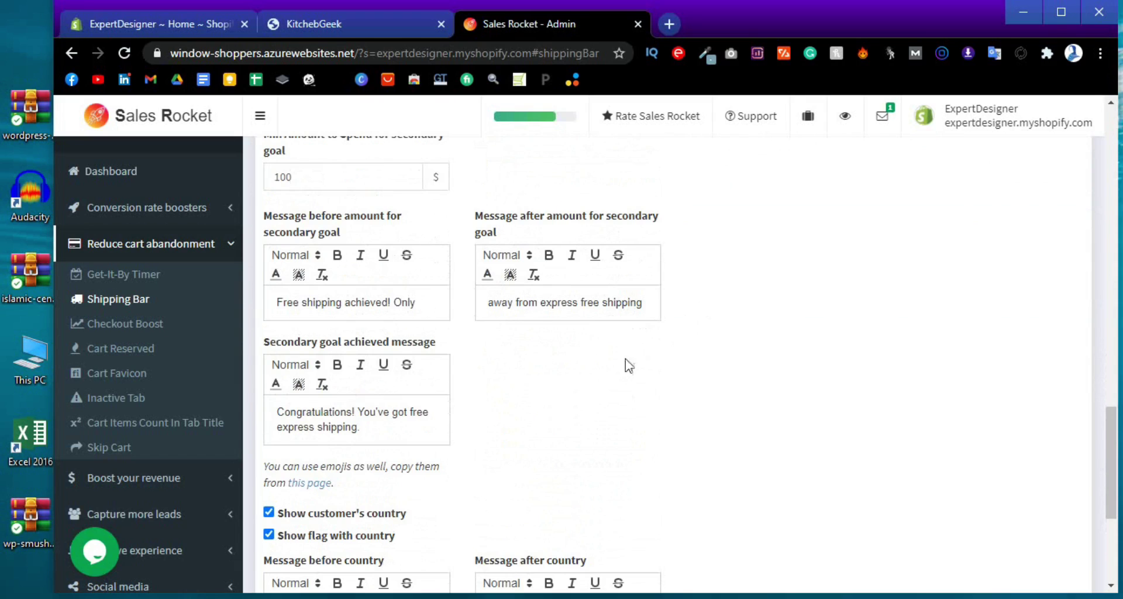
{"action": "scroll", "coordinate": [626, 351], "scroll_direction": "down", "scroll_amount": 3}
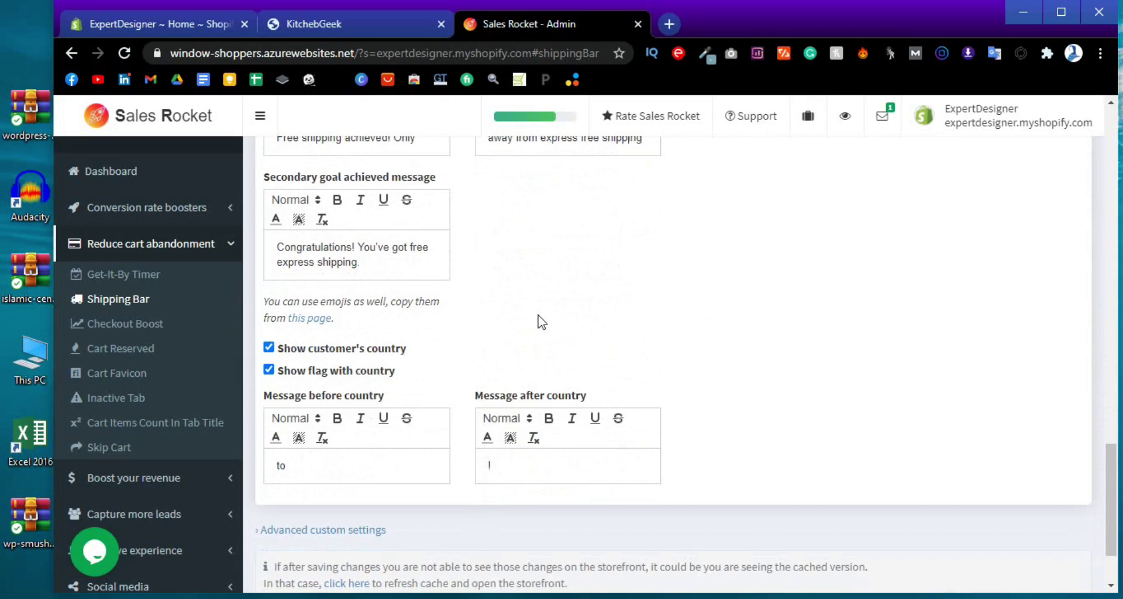
Open the Checkout Boost feature and review its last-minute deal preview and the settings below it.
{"action": "left_click", "coordinate": [165, 334]}
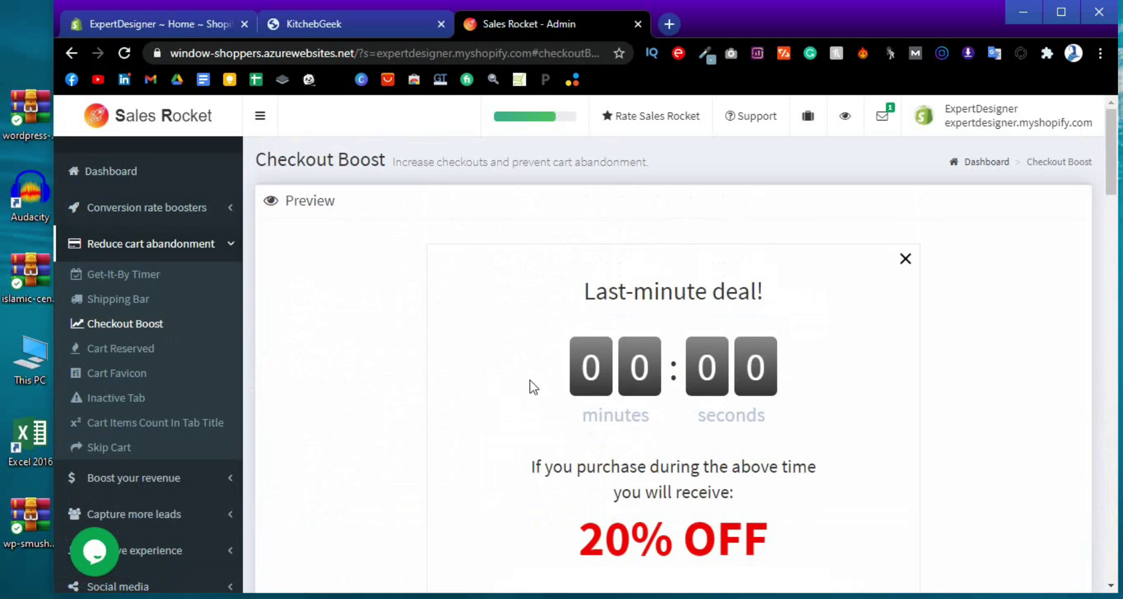
{"action": "scroll", "coordinate": [544, 368], "scroll_direction": "down", "scroll_amount": 3}
{"action": "scroll", "coordinate": [720, 431], "scroll_direction": "down", "scroll_amount": 2}
{"action": "scroll", "coordinate": [720, 432], "scroll_direction": "down", "scroll_amount": 4}
{"action": "scroll", "coordinate": [720, 431], "scroll_direction": "up", "scroll_amount": 7}
{"action": "scroll", "coordinate": [720, 432], "scroll_direction": "up", "scroll_amount": 2}
Review the Cart Reserved feature's preview and timer settings, and open the Cart Favicon feature to view its badge options.
{"action": "left_click", "coordinate": [143, 353]}
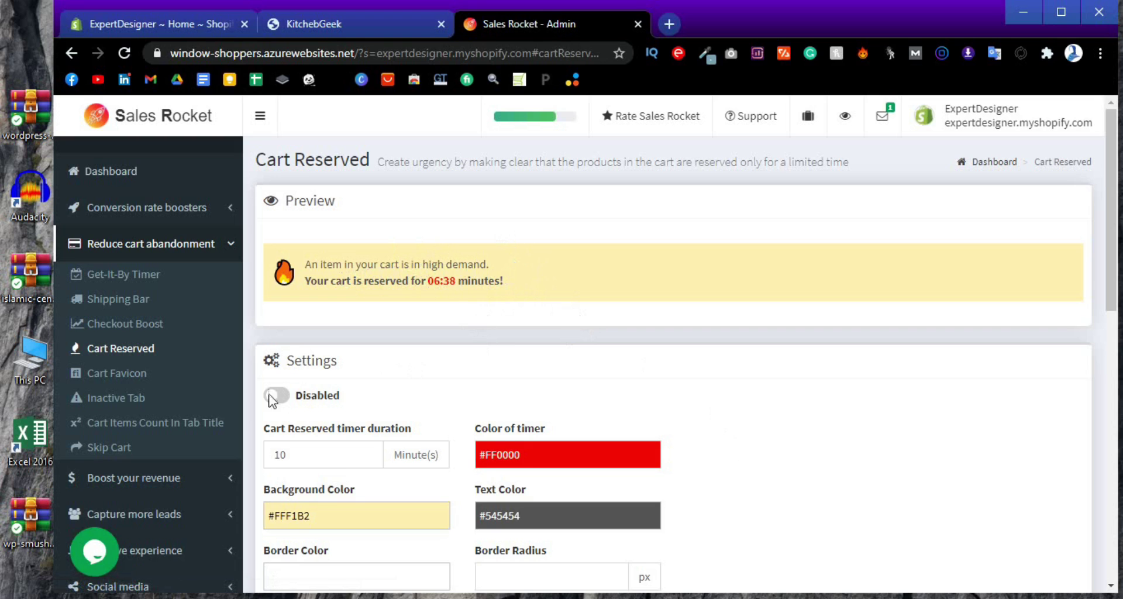
{"action": "left_click", "coordinate": [168, 380]}
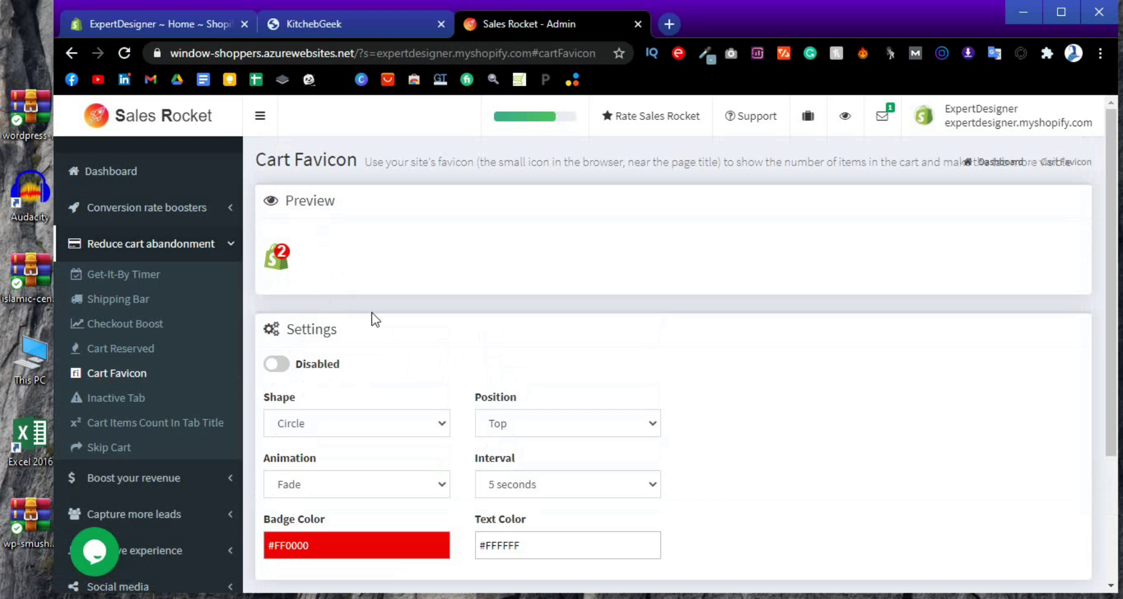
Review the Inactive Tab feature's message setting and open Cart Items Count In Tab Title to view its preview.
{"action": "left_click", "coordinate": [140, 403]}
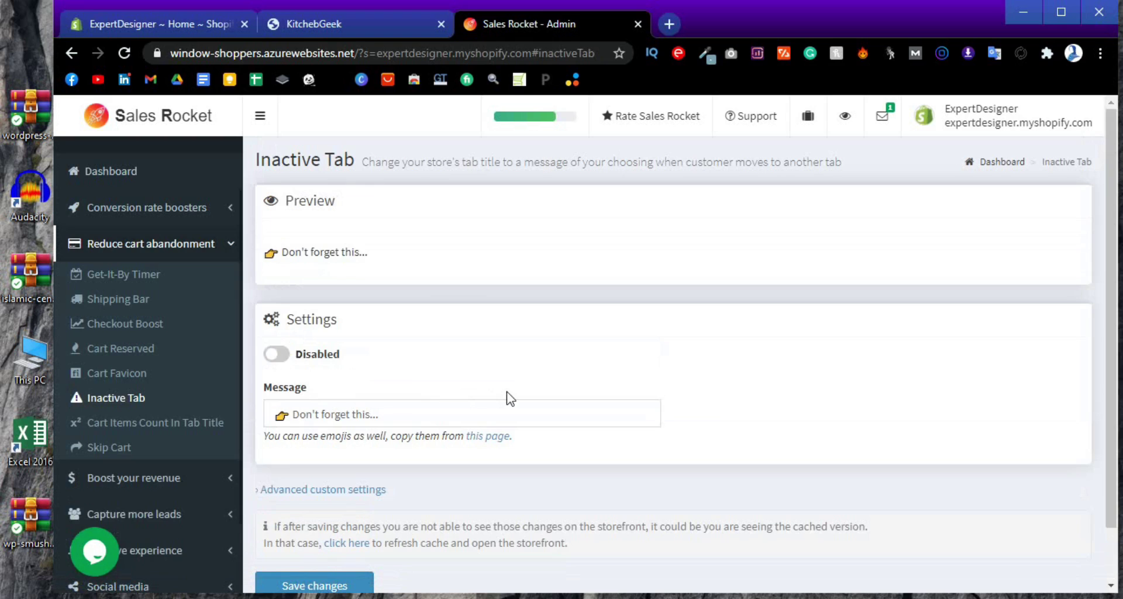
{"action": "scroll", "coordinate": [510, 398], "scroll_direction": "down", "scroll_amount": 1}
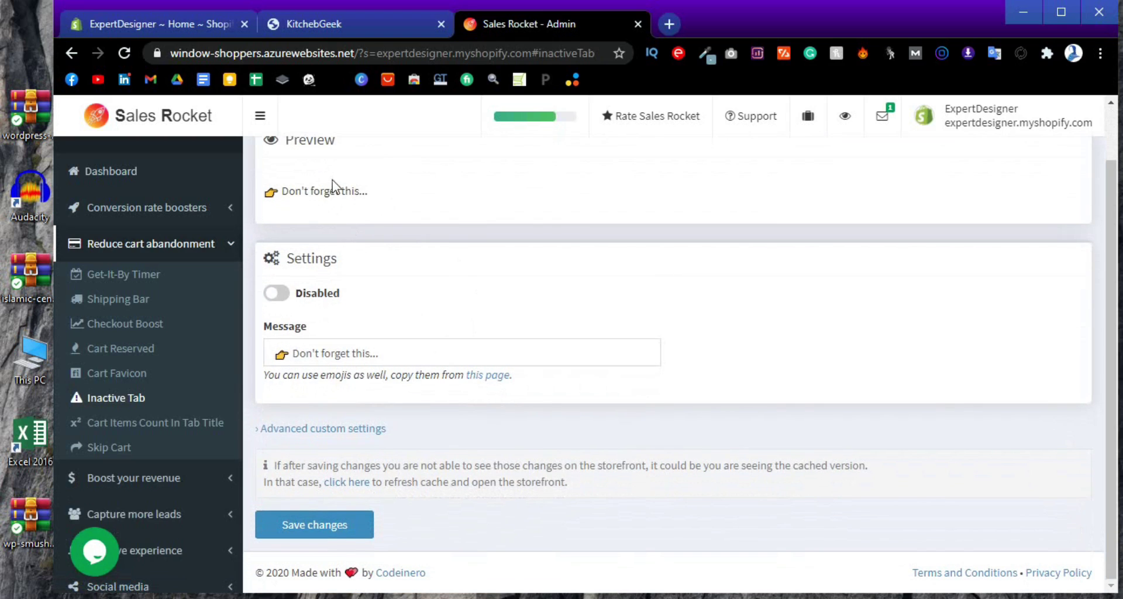
{"action": "left_click", "coordinate": [169, 433]}
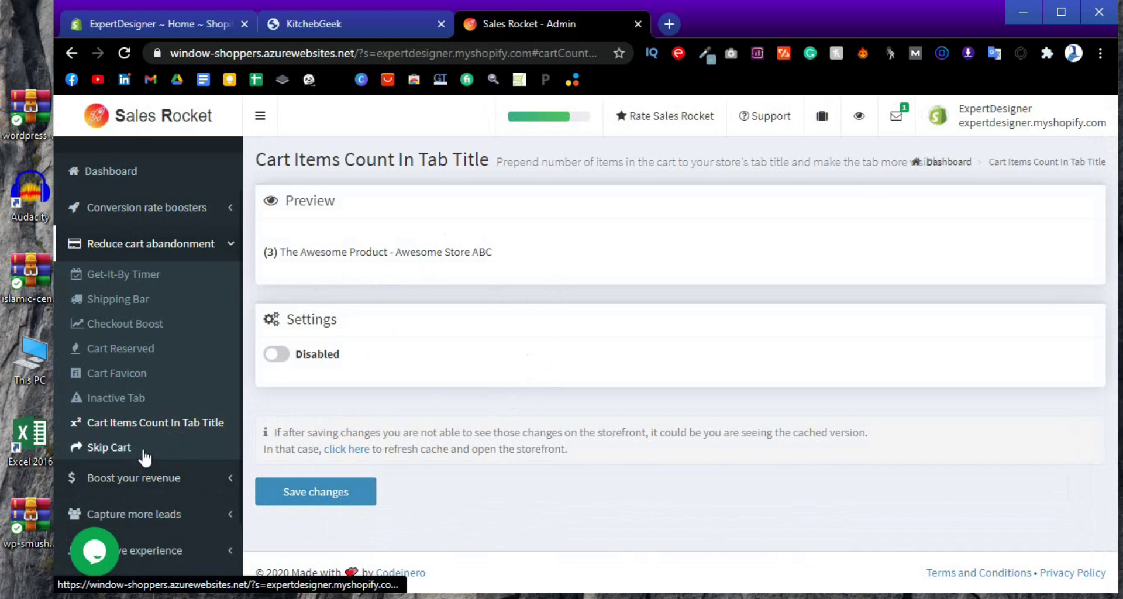
Expand the Boost your revenue group and look over the features it offers.
{"action": "scroll", "coordinate": [146, 481], "scroll_direction": "down", "scroll_amount": 3}
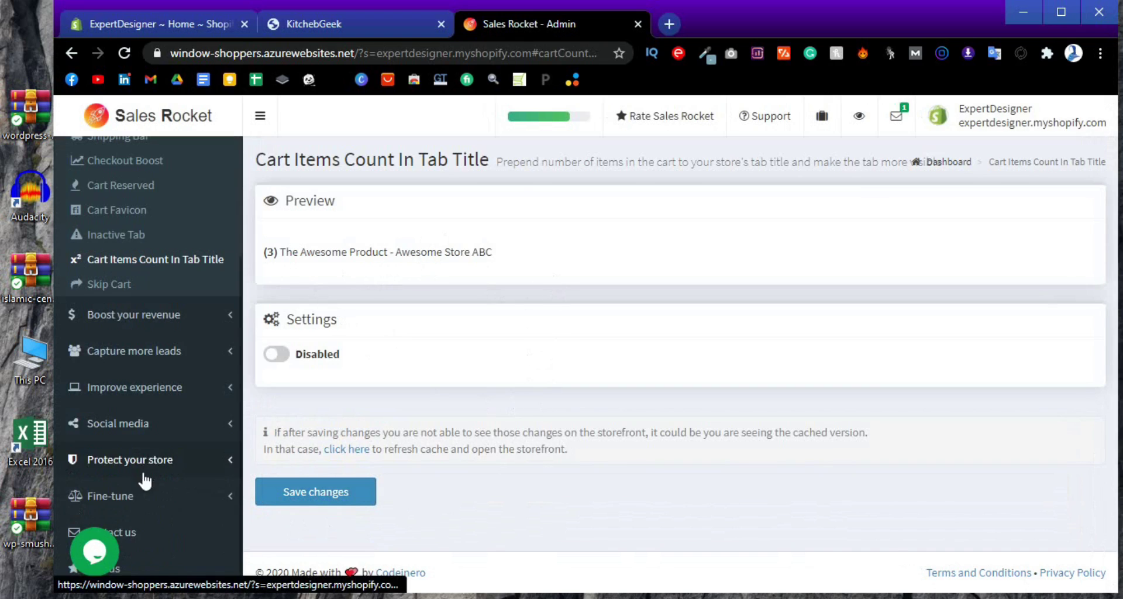
{"action": "left_click", "coordinate": [179, 326]}
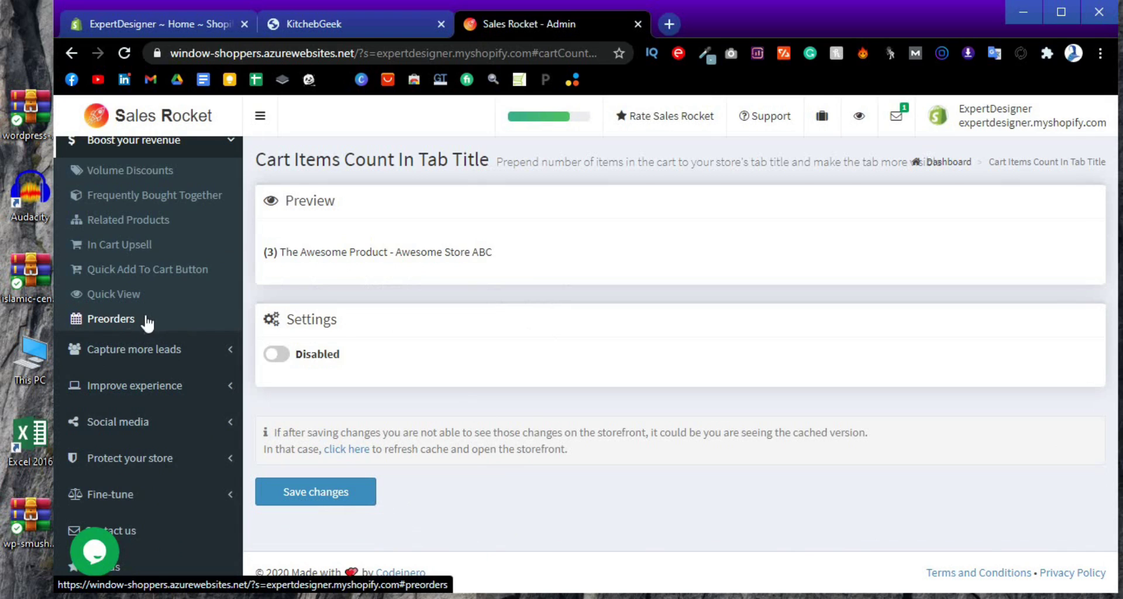
{"action": "scroll", "coordinate": [141, 281], "scroll_direction": "up", "scroll_amount": 2}
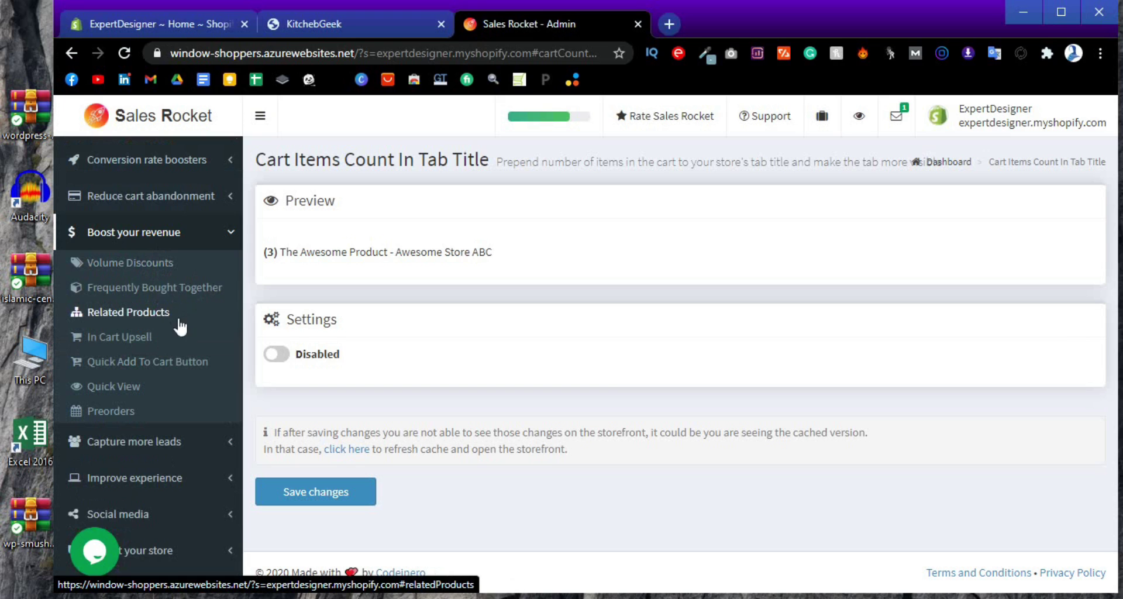
Open the In Cart Upsell feature and examine its upsell offer preview alongside the first translation settings.
{"action": "left_click", "coordinate": [143, 345]}
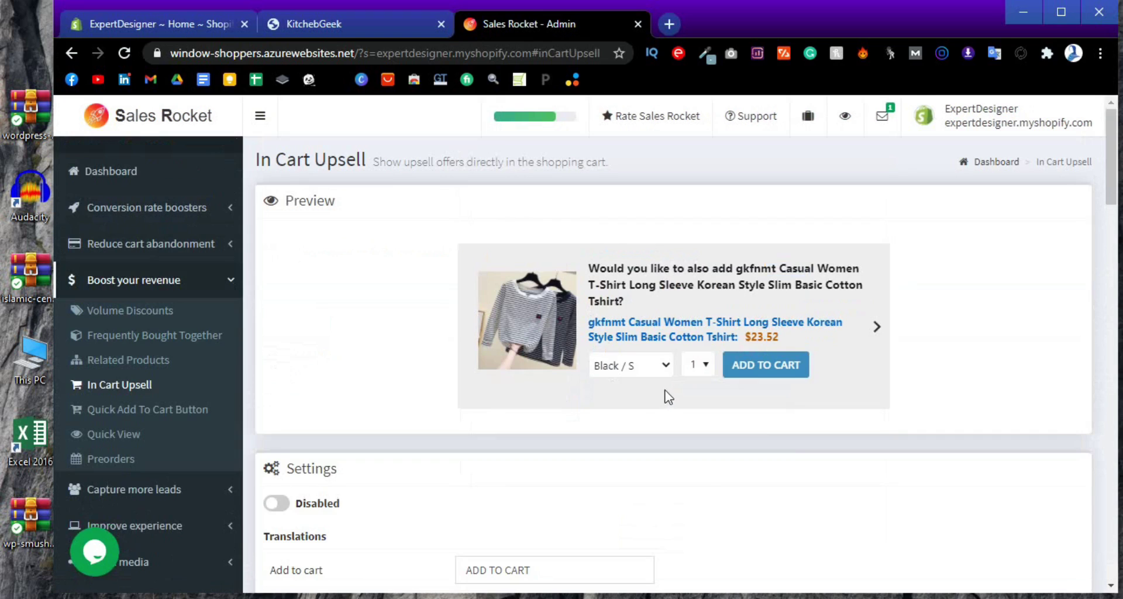
{"action": "scroll", "coordinate": [609, 401], "scroll_direction": "down", "scroll_amount": 3}
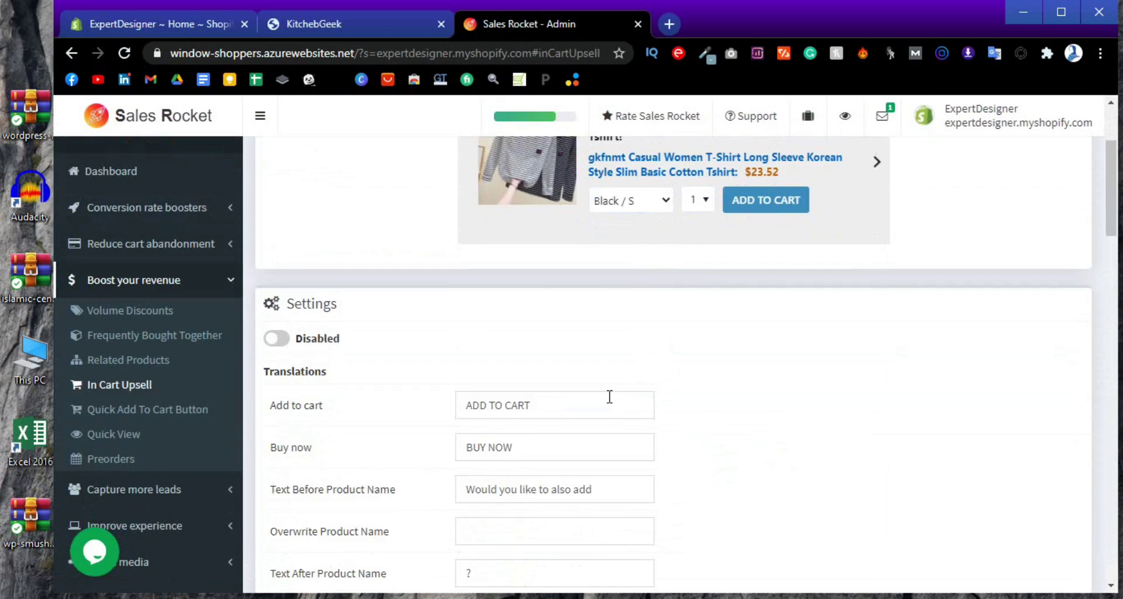
{"action": "scroll", "coordinate": [609, 394], "scroll_direction": "up", "scroll_amount": 3}
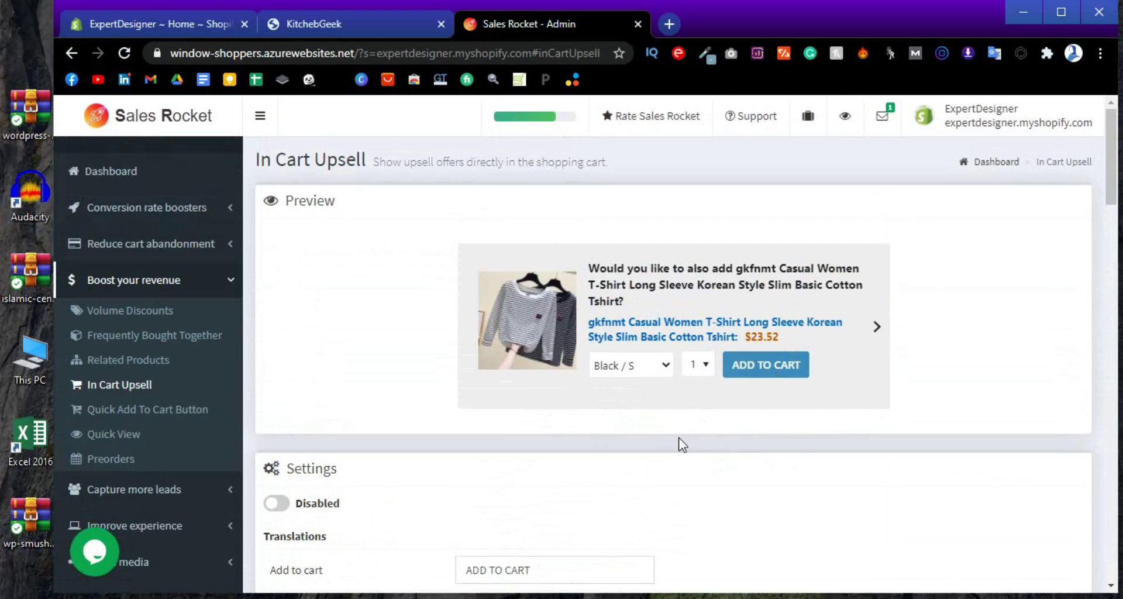
{"action": "scroll", "coordinate": [680, 435], "scroll_direction": "down", "scroll_amount": 3}
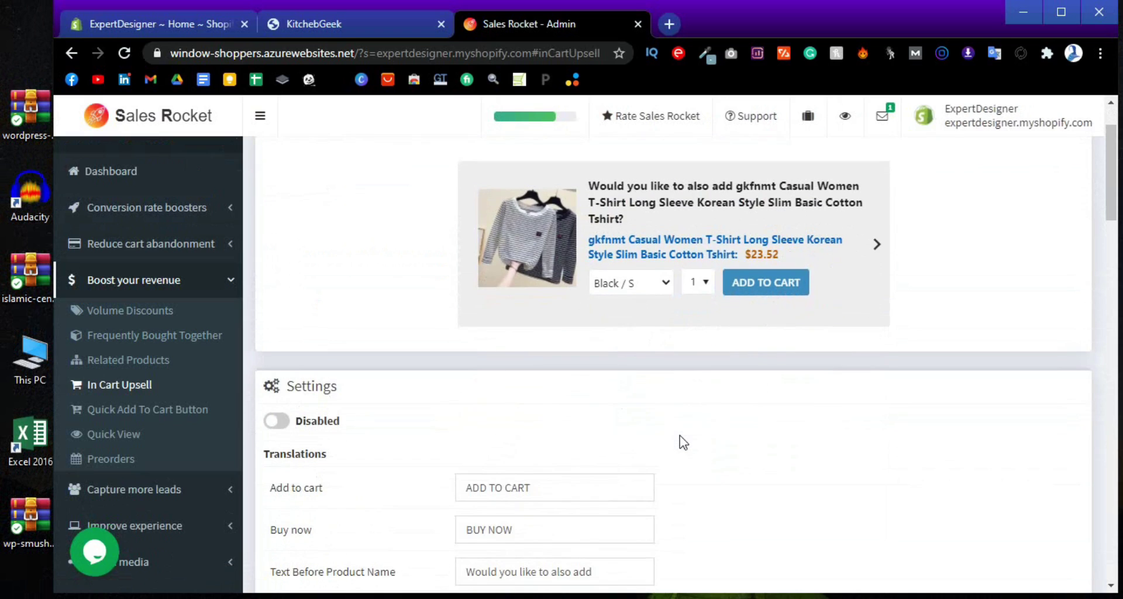
{"action": "scroll", "coordinate": [680, 436], "scroll_direction": "up", "scroll_amount": 3}
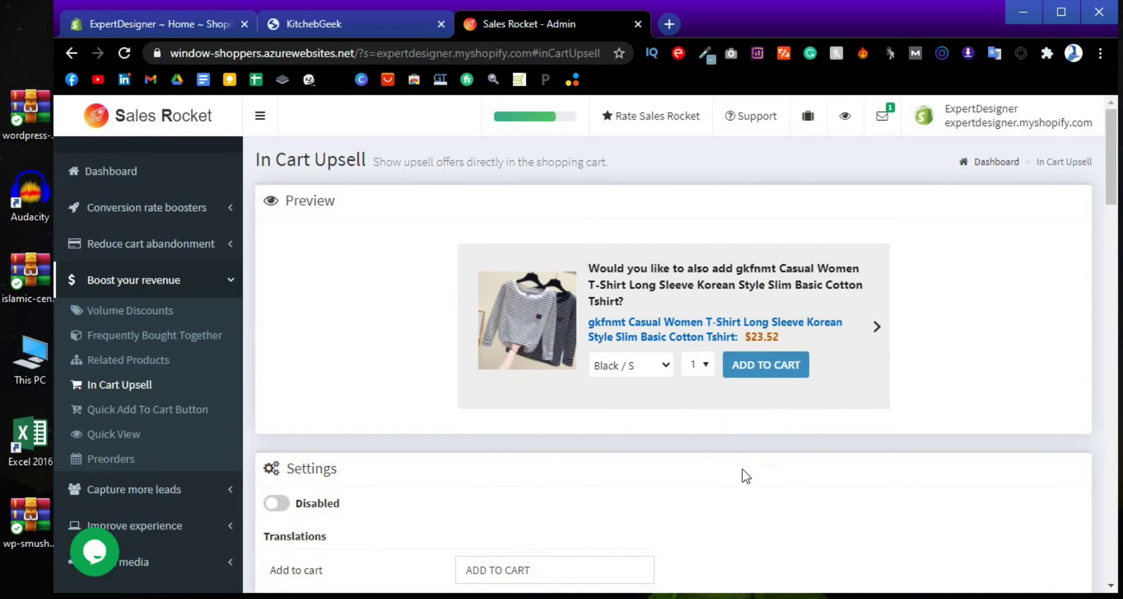
{"action": "scroll", "coordinate": [746, 476], "scroll_direction": "down", "scroll_amount": 3}
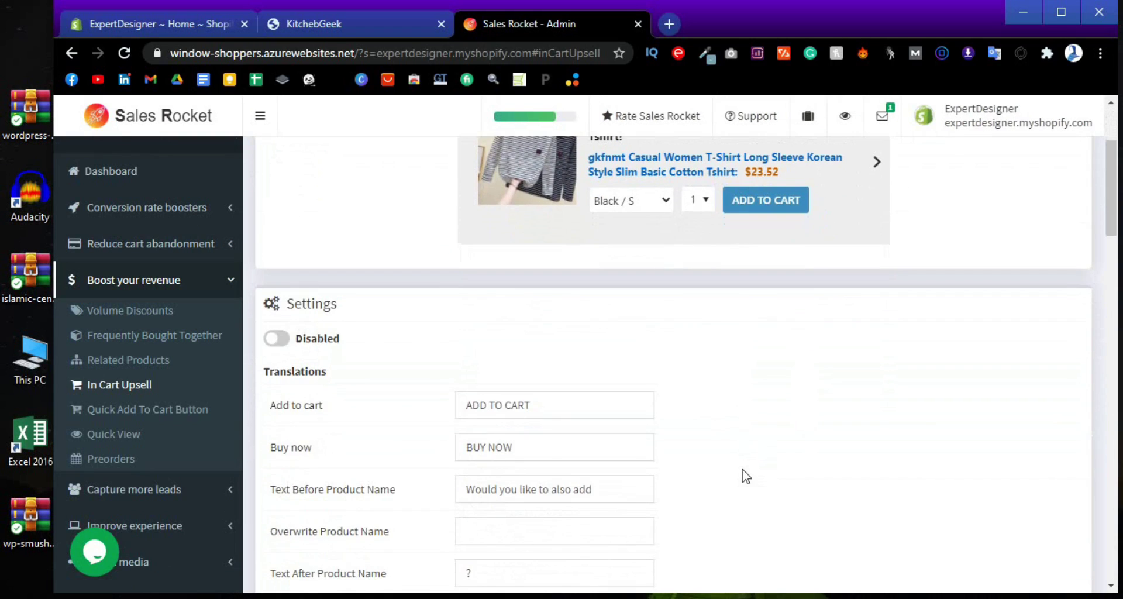
Review In Cart Upsell's remaining translations, colours, add-to-cart behaviour, display options, product exclusion rules and placement.
{"action": "scroll", "coordinate": [746, 476], "scroll_direction": "down", "scroll_amount": 3}
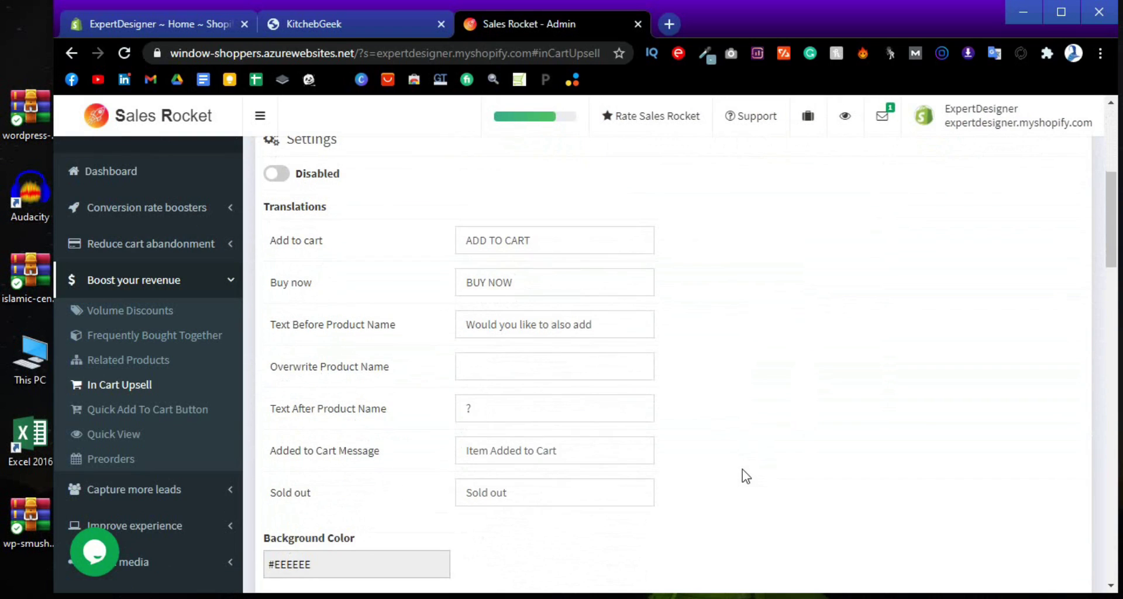
{"action": "scroll", "coordinate": [564, 364], "scroll_direction": "down", "scroll_amount": 3}
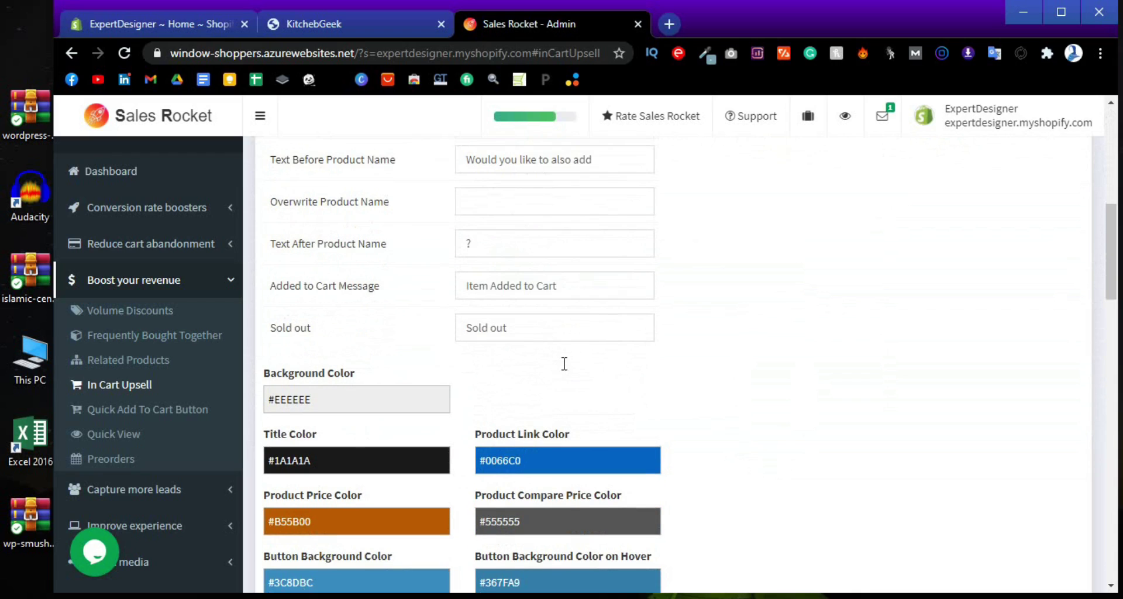
{"action": "scroll", "coordinate": [583, 337], "scroll_direction": "down", "scroll_amount": 3}
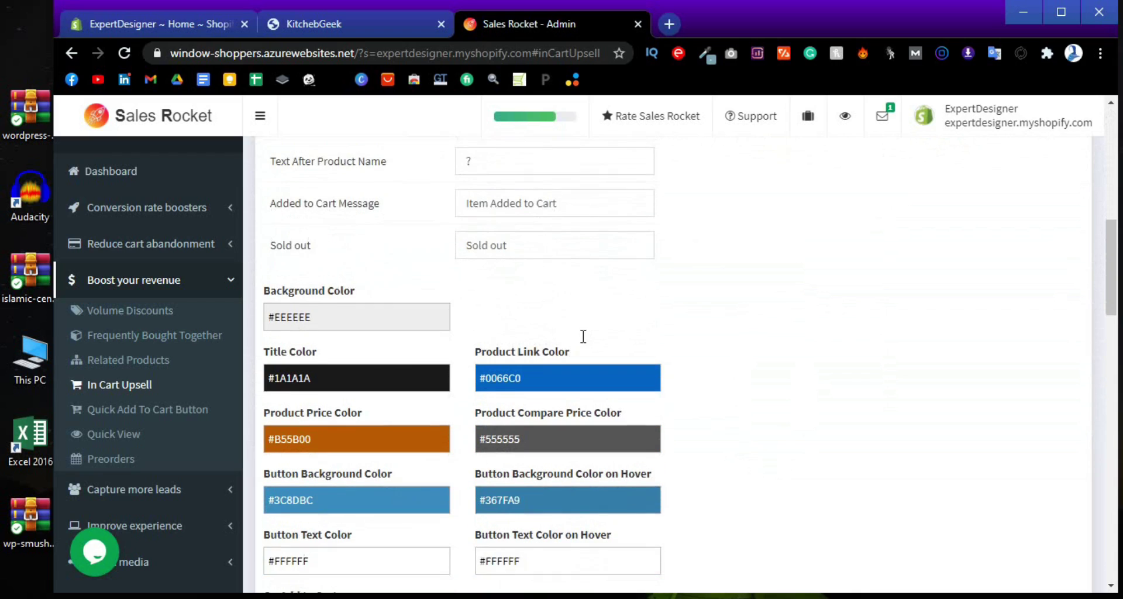
{"action": "scroll", "coordinate": [389, 396], "scroll_direction": "down", "scroll_amount": 6}
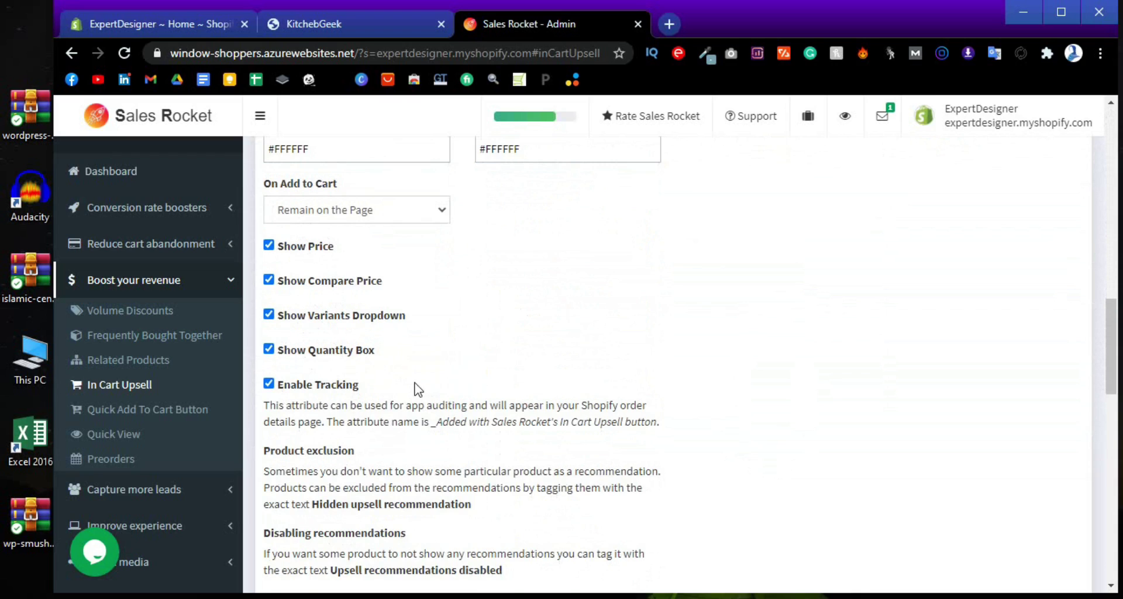
{"action": "scroll", "coordinate": [417, 389], "scroll_direction": "down", "scroll_amount": 4}
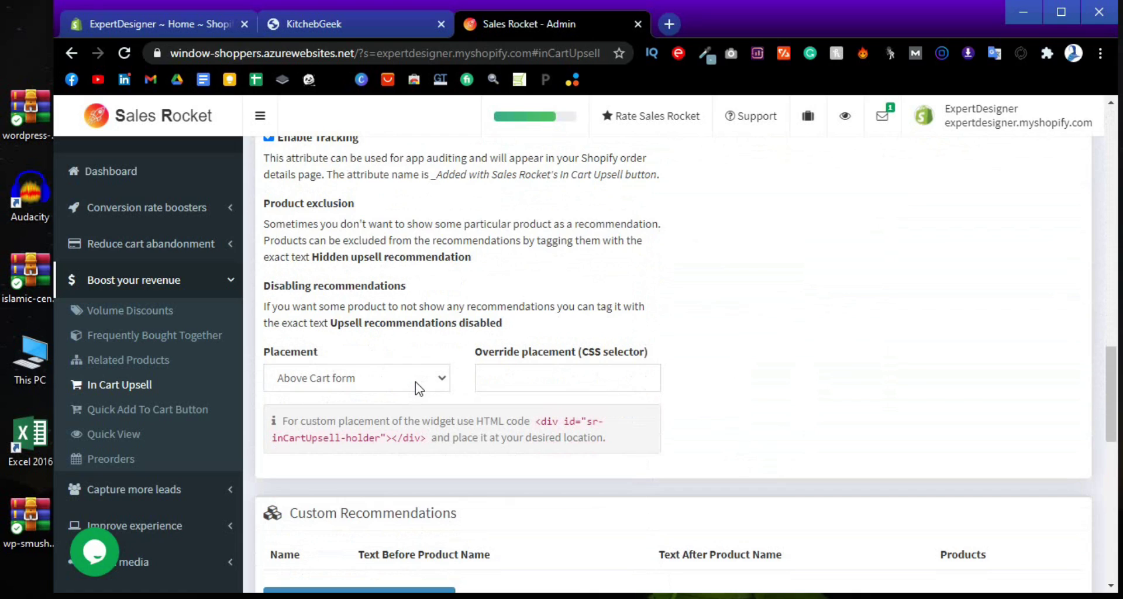
Open the Quick Add To Cart Button feature and review its translations, add-to-cart action, position and tracking settings.
{"action": "left_click", "coordinate": [178, 409]}
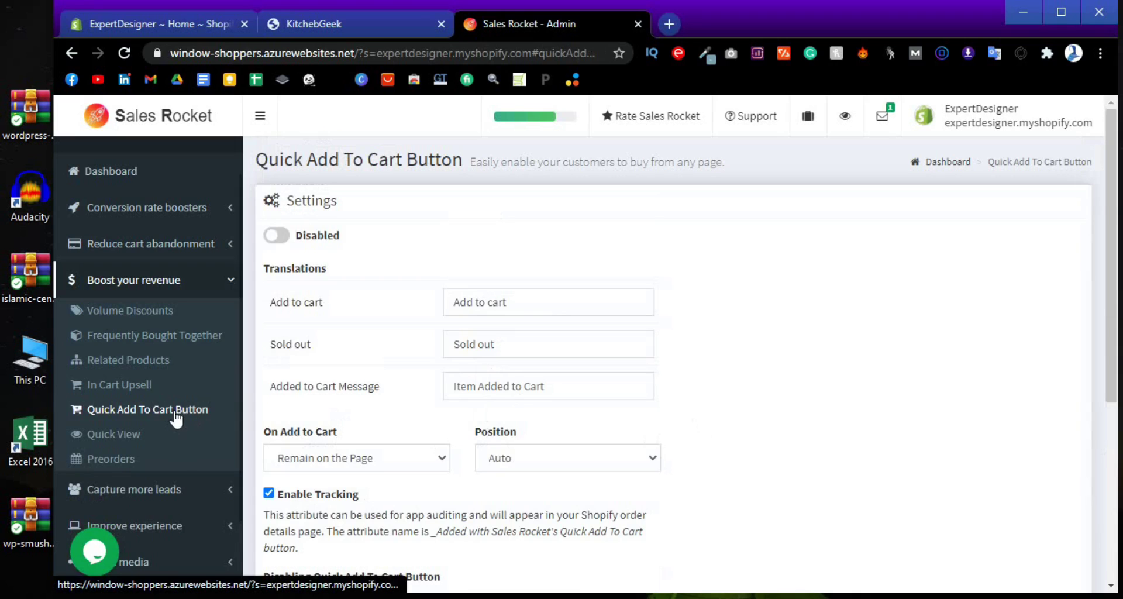
{"action": "scroll", "coordinate": [644, 410], "scroll_direction": "down", "scroll_amount": 1}
{"action": "scroll", "coordinate": [651, 401], "scroll_direction": "down", "scroll_amount": 1}
{"action": "scroll", "coordinate": [651, 403], "scroll_direction": "up", "scroll_amount": 2}
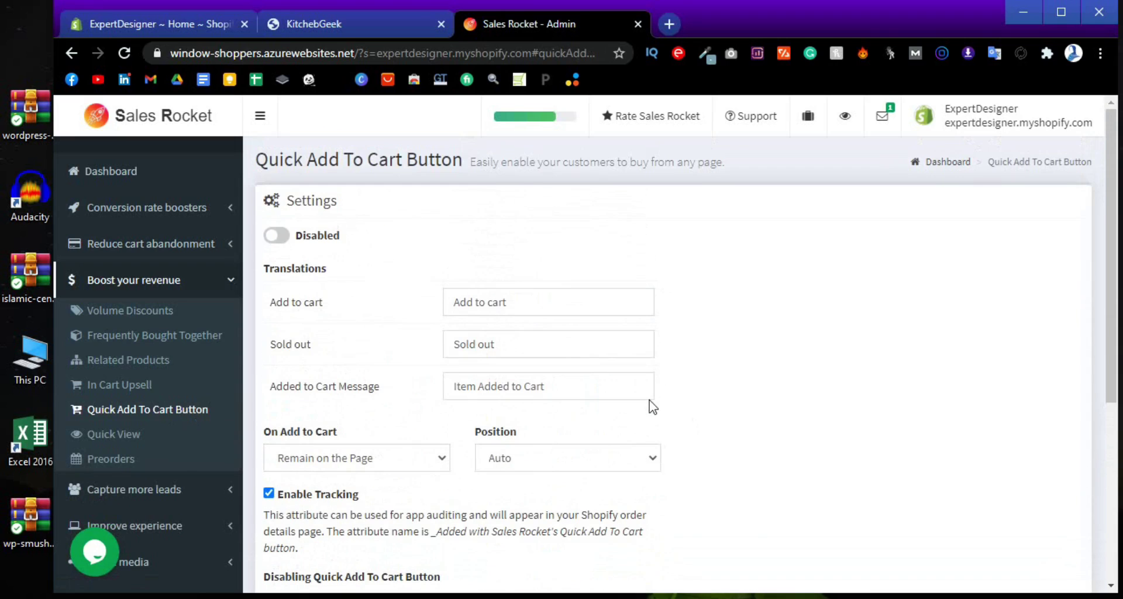
Switch to the KitchenGeek storefront, open the Shop products page and check the hand-forged knife's listing for a Quick View option.
{"action": "left_click", "coordinate": [314, 25]}
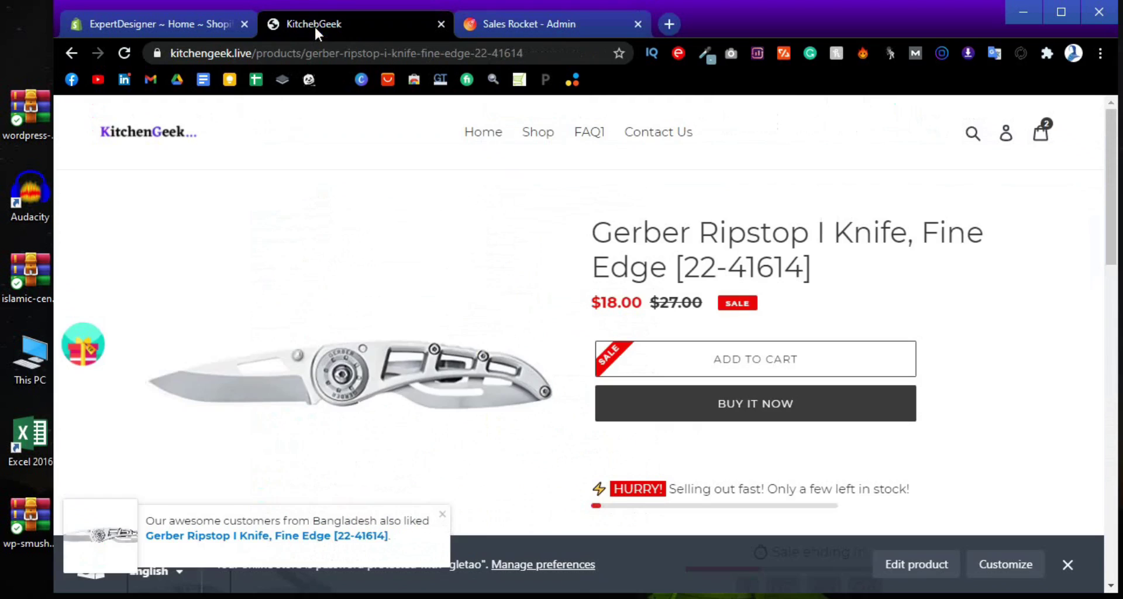
{"action": "left_click", "coordinate": [539, 134]}
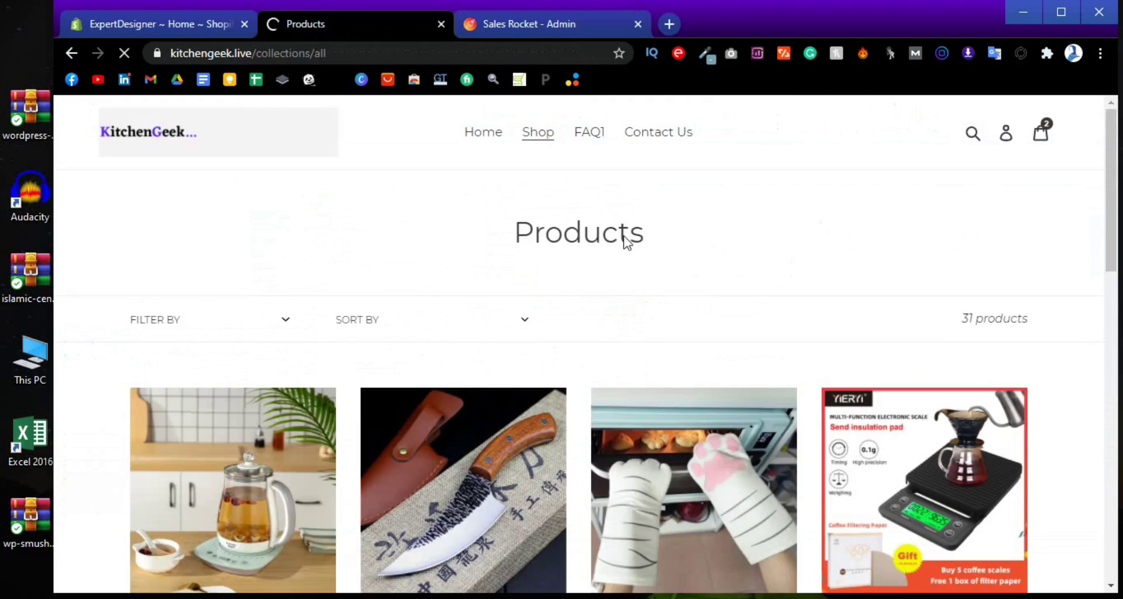
{"action": "scroll", "coordinate": [625, 237], "scroll_direction": "down", "scroll_amount": 3}
{"action": "scroll", "coordinate": [641, 188], "scroll_direction": "up", "scroll_amount": 1}
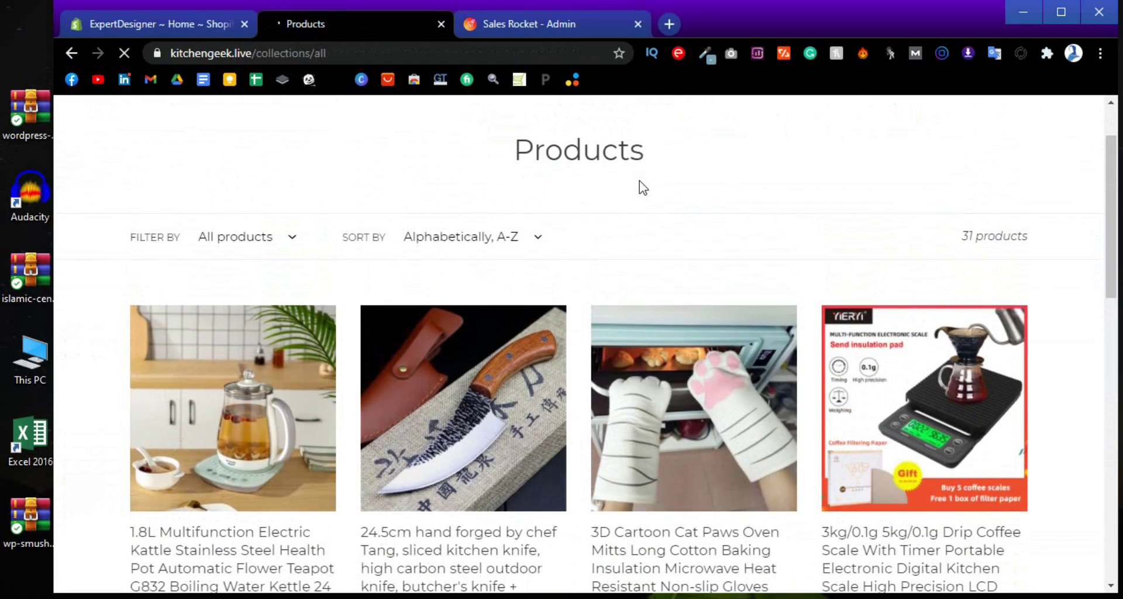
{"action": "scroll", "coordinate": [641, 188], "scroll_direction": "down", "scroll_amount": 2}
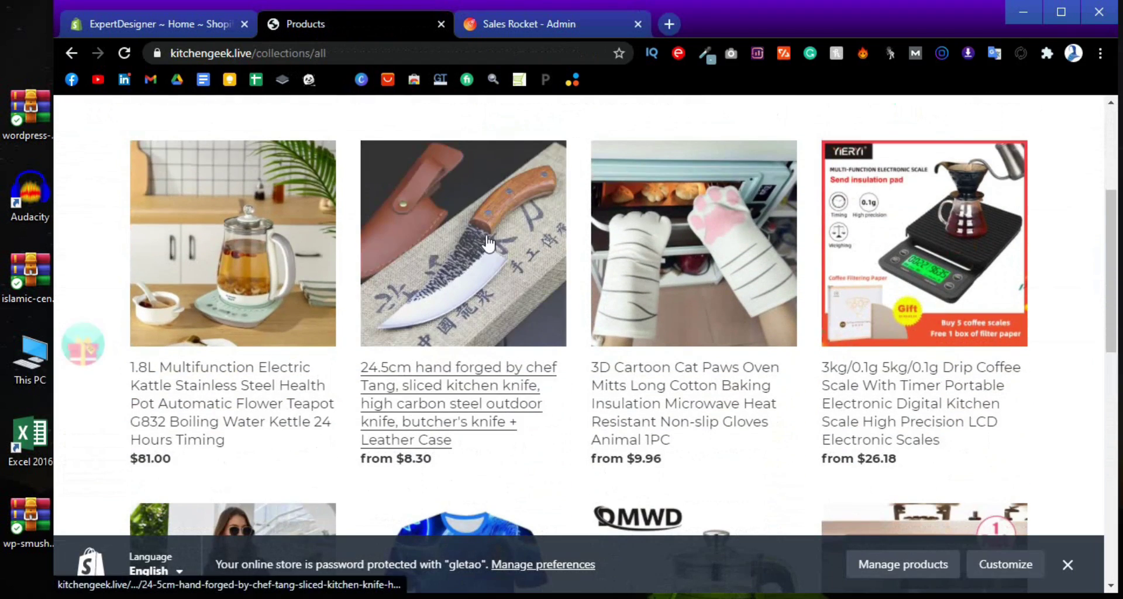
{"action": "mouse_move", "coordinate": [477, 257]}
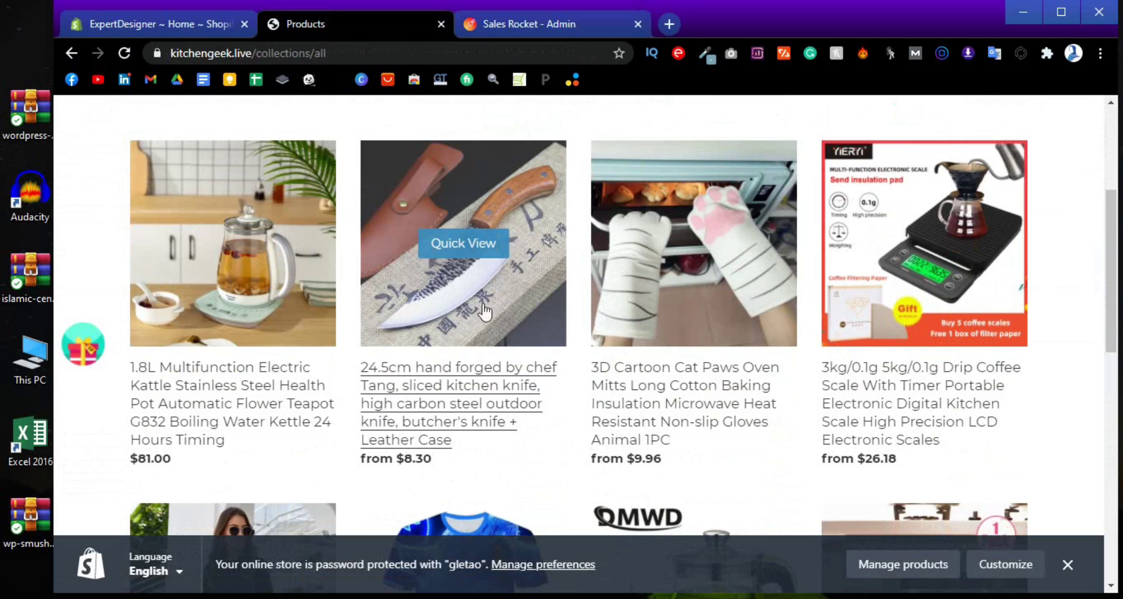
Enable the Quick Add To Cart Button feature in Sales Rocket and save its settings.
{"action": "left_click", "coordinate": [538, 20]}
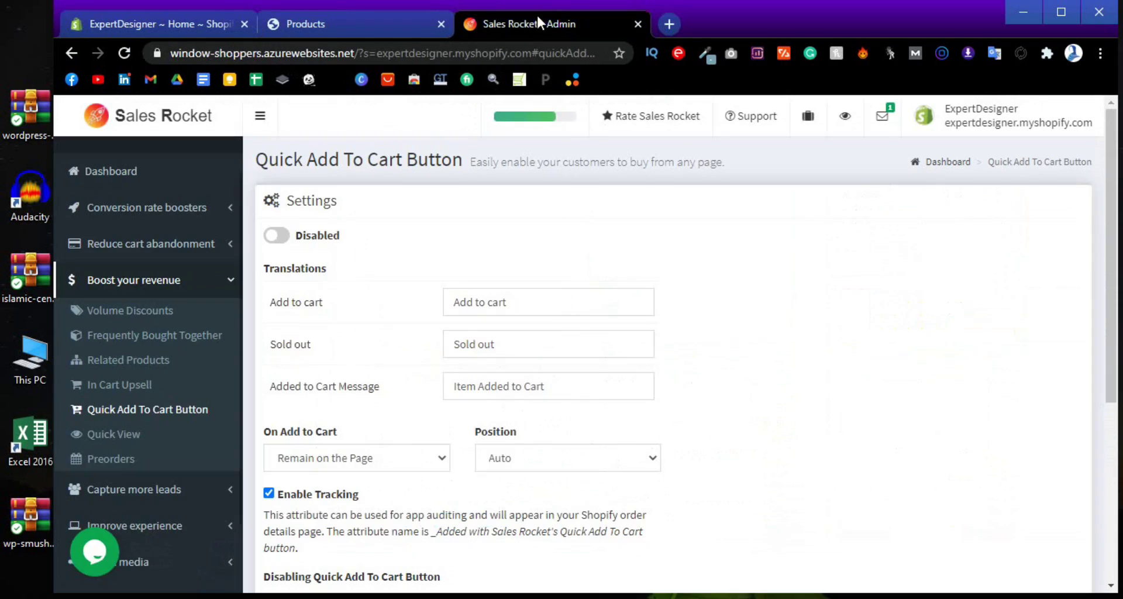
{"action": "left_click", "coordinate": [275, 237]}
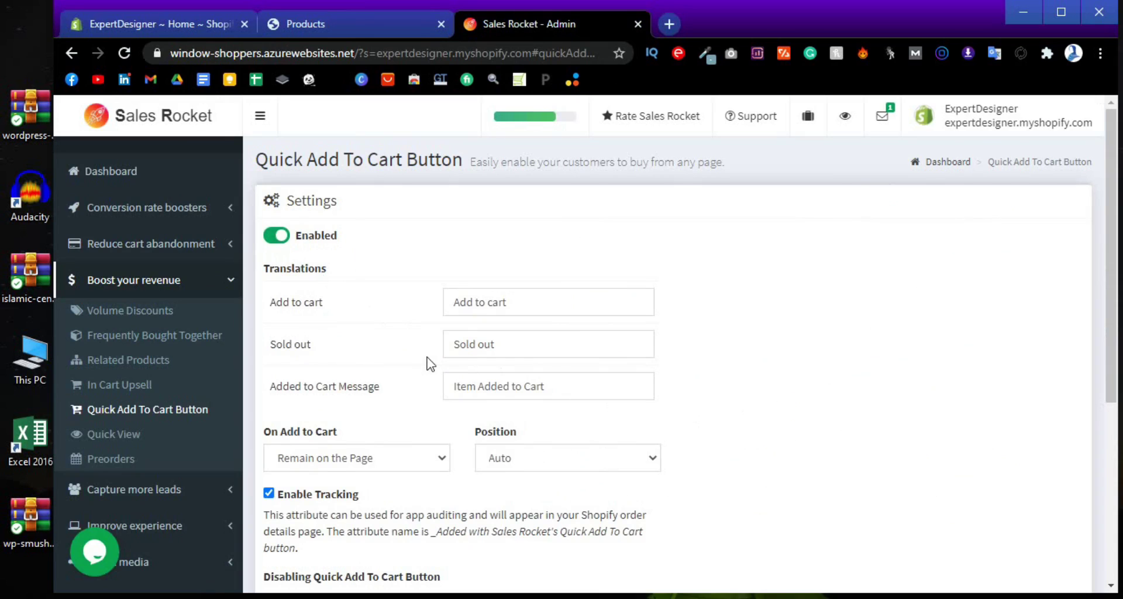
{"action": "scroll", "coordinate": [430, 362], "scroll_direction": "down", "scroll_amount": 2}
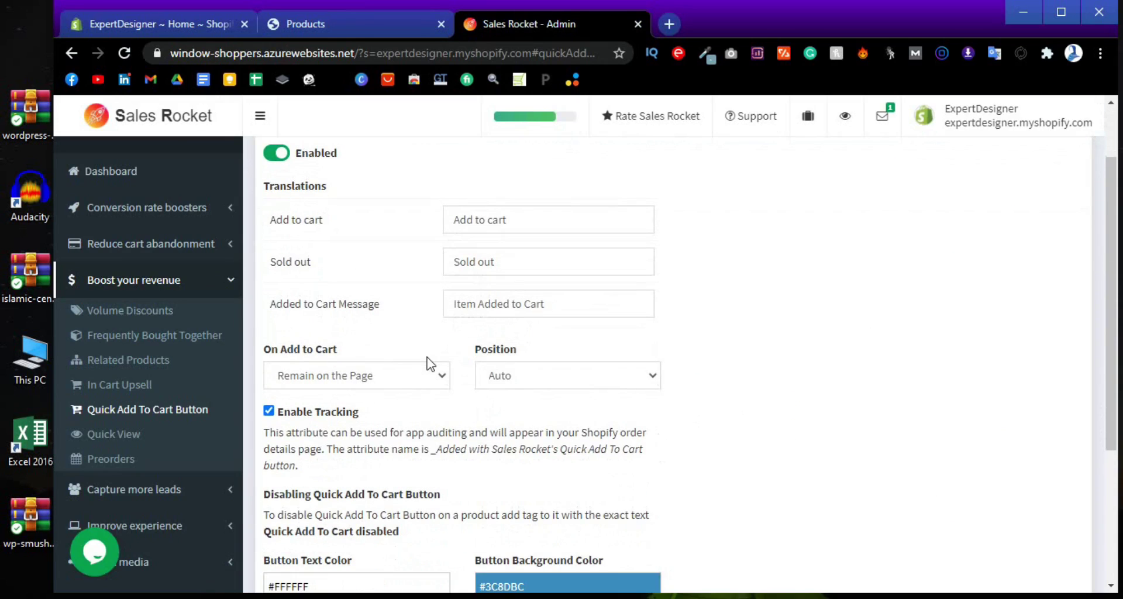
{"action": "scroll", "coordinate": [431, 362], "scroll_direction": "down", "scroll_amount": 5}
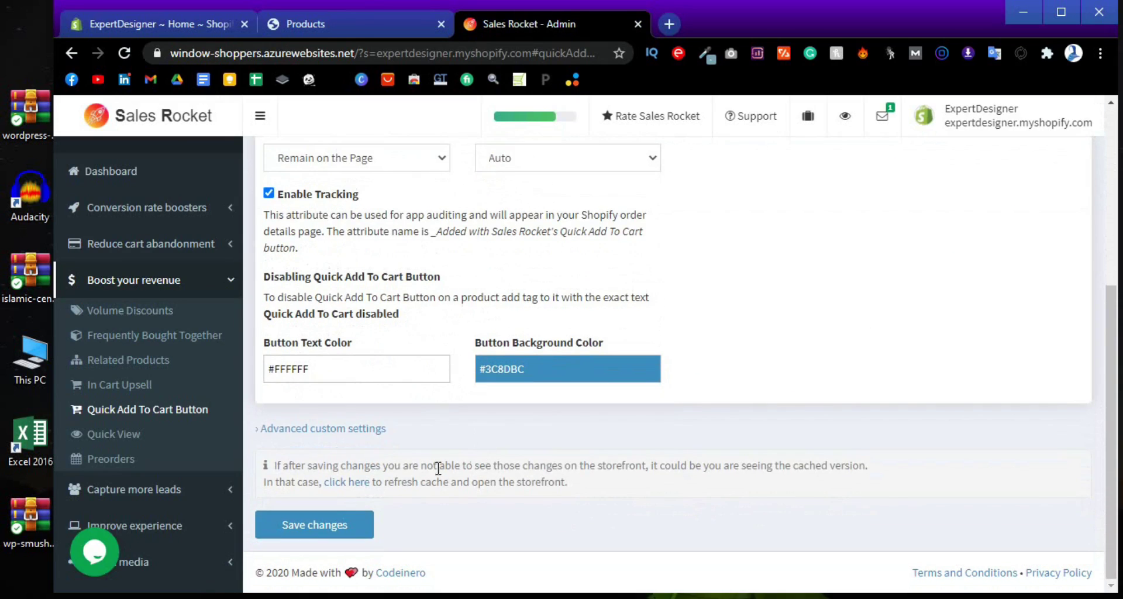
{"action": "left_click", "coordinate": [294, 528]}
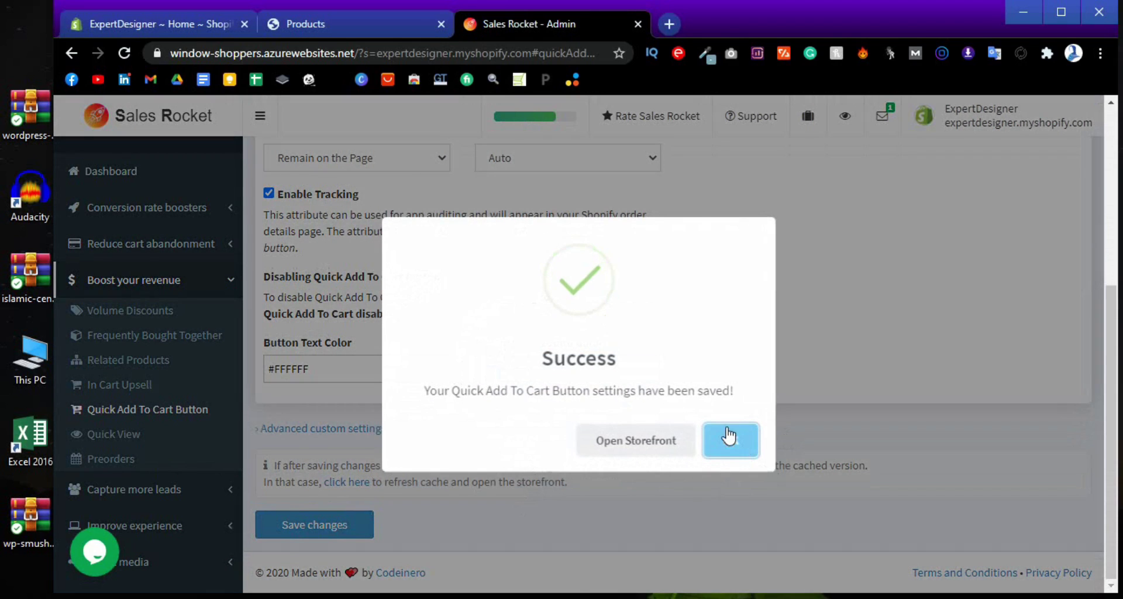
{"action": "left_click", "coordinate": [728, 438]}
Reload the storefront's Products page and check the add-to-cart buttons, including the variant choices for the 3D Cartoon Cat Paws oven mitts.
{"action": "left_click", "coordinate": [367, 21]}
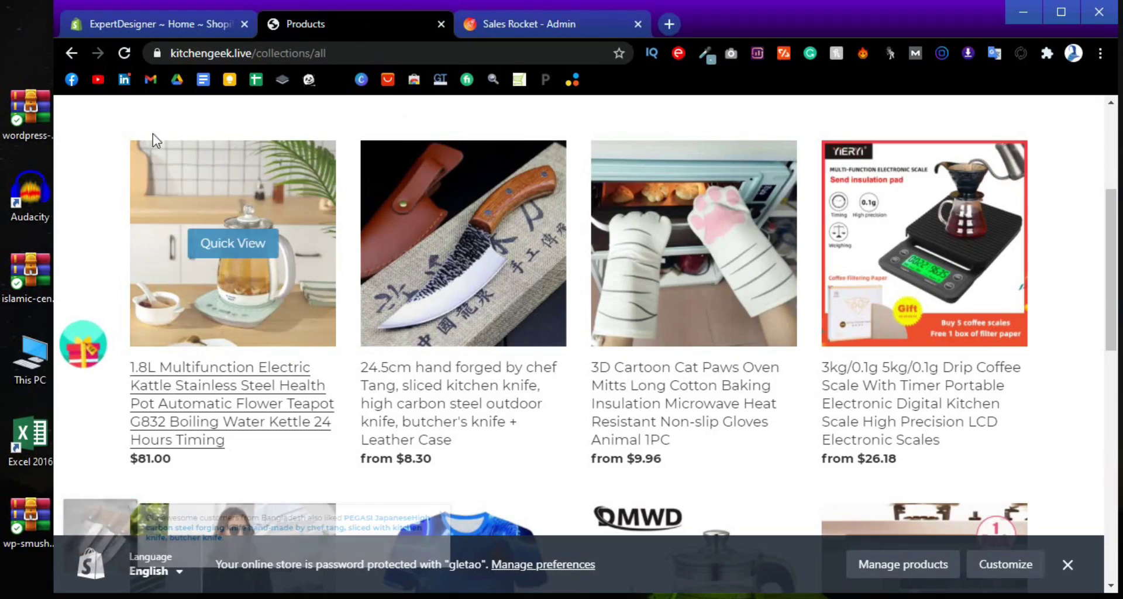
{"action": "left_click", "coordinate": [124, 53]}
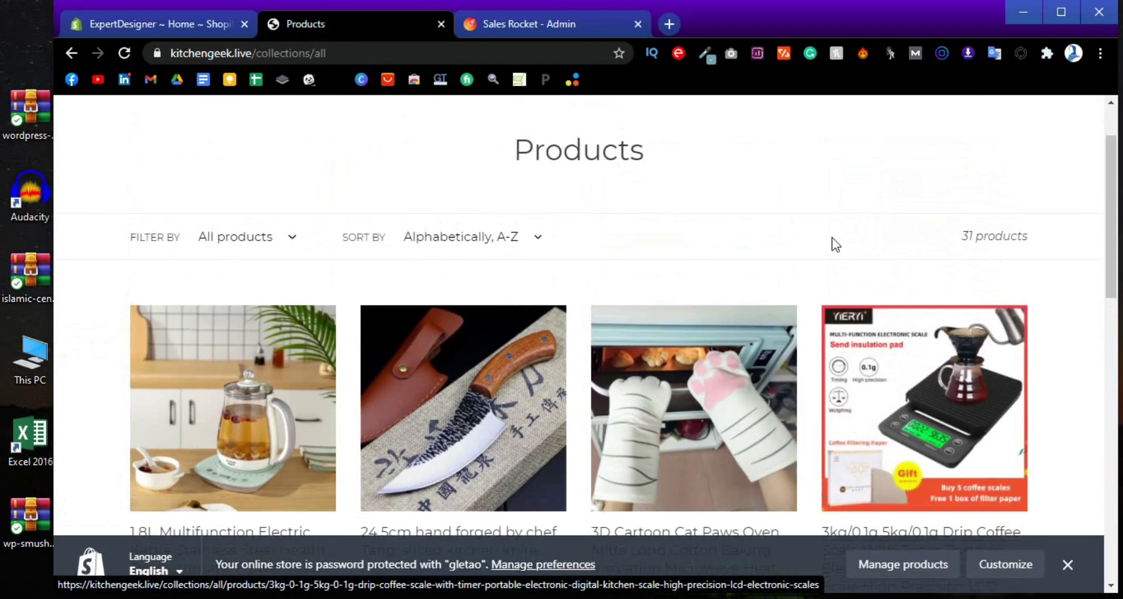
{"action": "scroll", "coordinate": [833, 243], "scroll_direction": "down", "scroll_amount": 5}
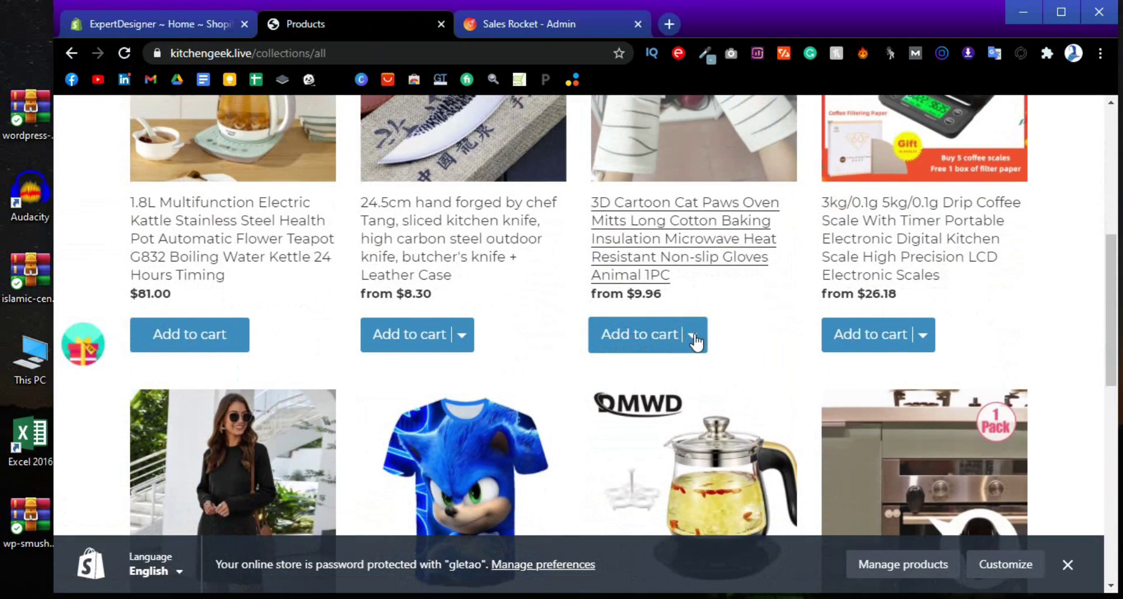
{"action": "left_click", "coordinate": [690, 337]}
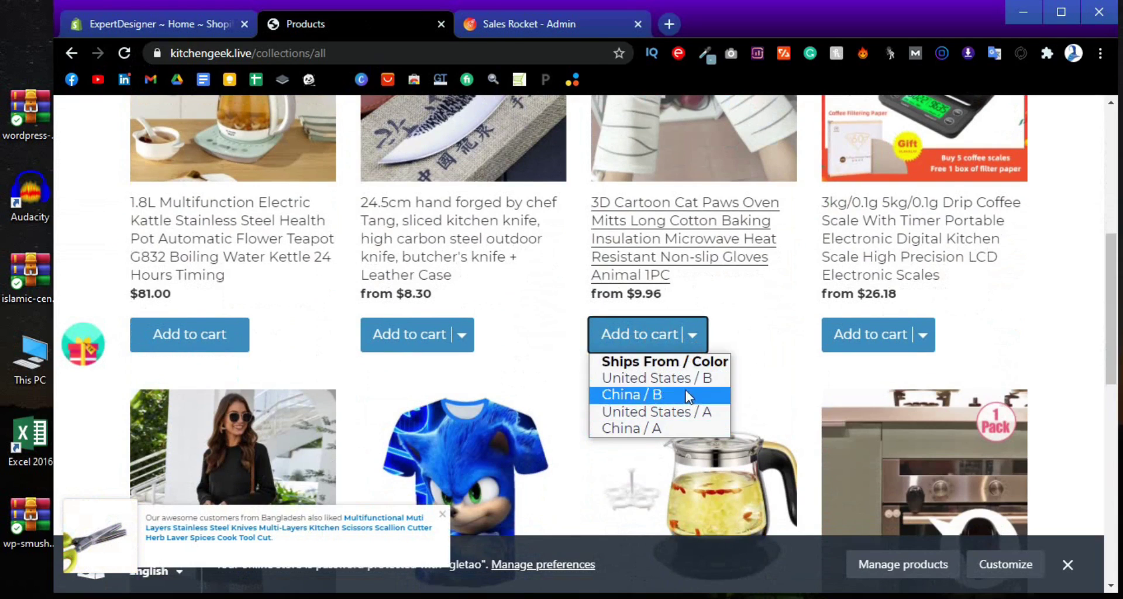
{"action": "scroll", "coordinate": [498, 379], "scroll_direction": "down", "scroll_amount": 5}
{"action": "scroll", "coordinate": [497, 379], "scroll_direction": "up", "scroll_amount": 10}
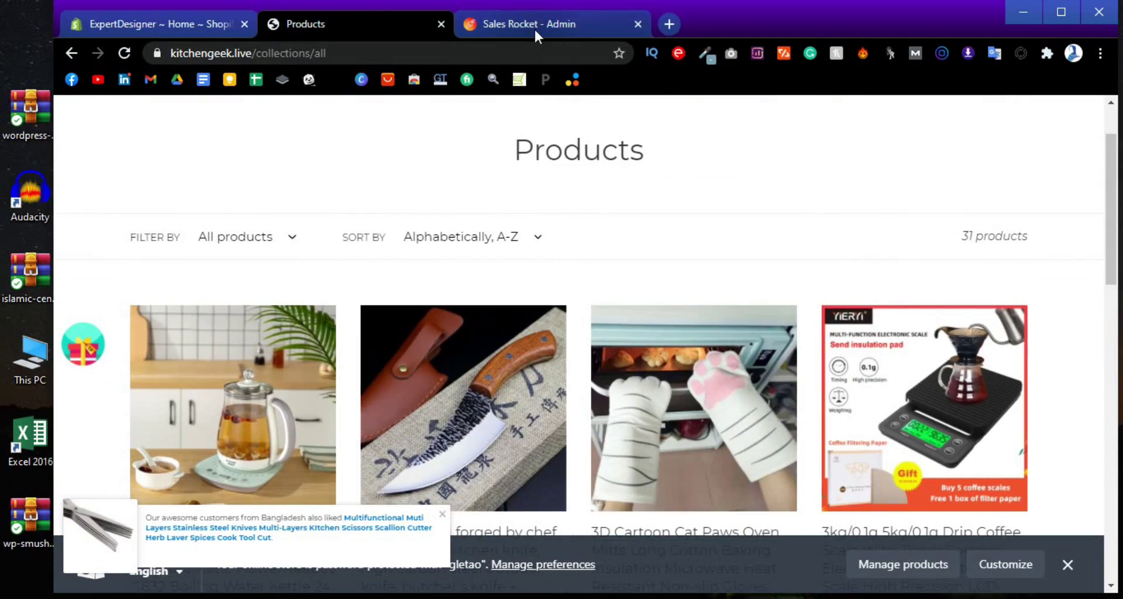
Open the hand-forged knife's Quick View on the storefront, examine its product details and purchase options, and close it.
{"action": "left_click", "coordinate": [535, 26]}
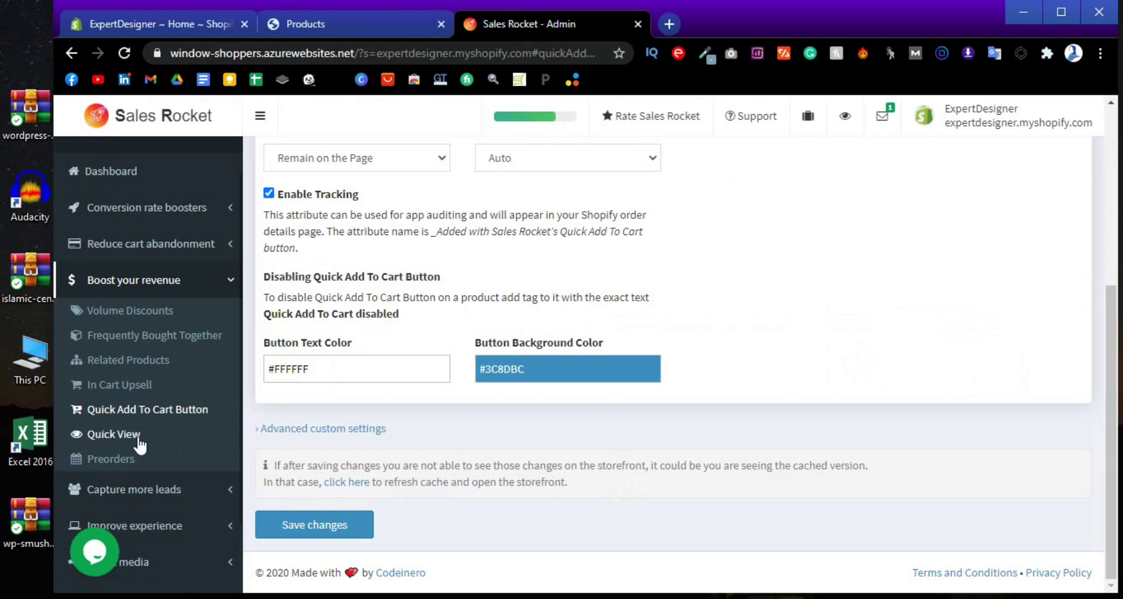
{"action": "left_click", "coordinate": [300, 17]}
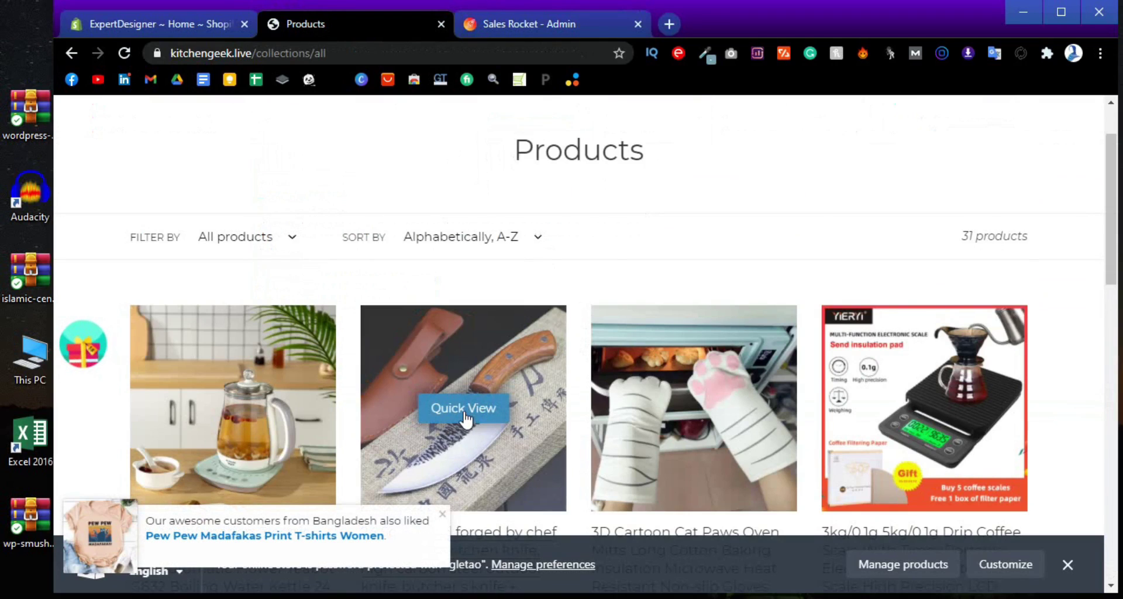
{"action": "left_click", "coordinate": [465, 413]}
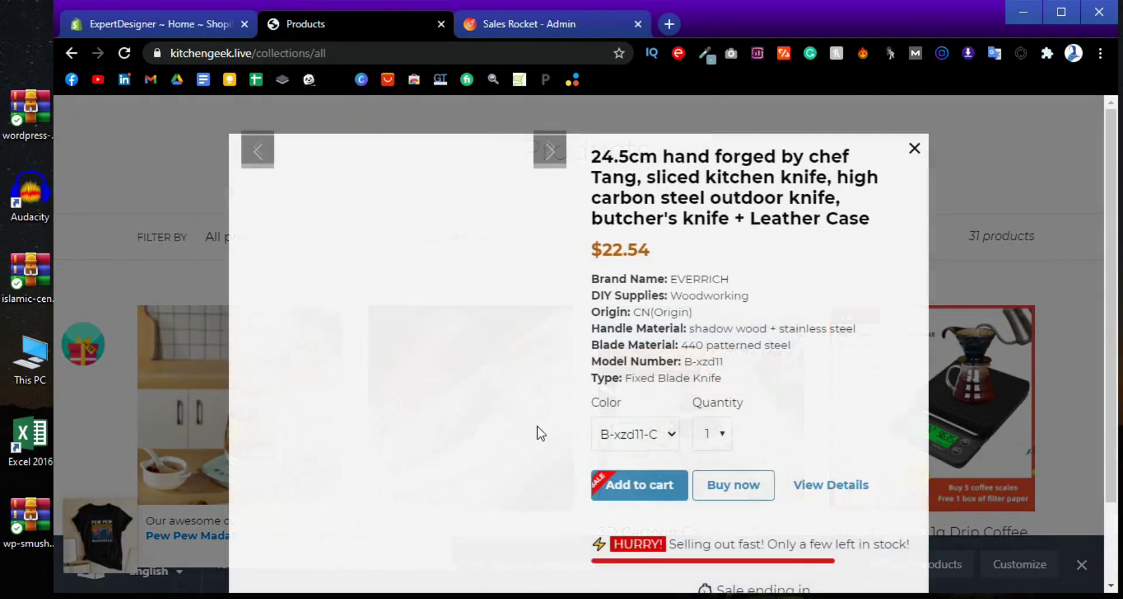
{"action": "scroll", "coordinate": [700, 364], "scroll_direction": "down", "scroll_amount": 3}
{"action": "scroll", "coordinate": [697, 358], "scroll_direction": "up", "scroll_amount": 3}
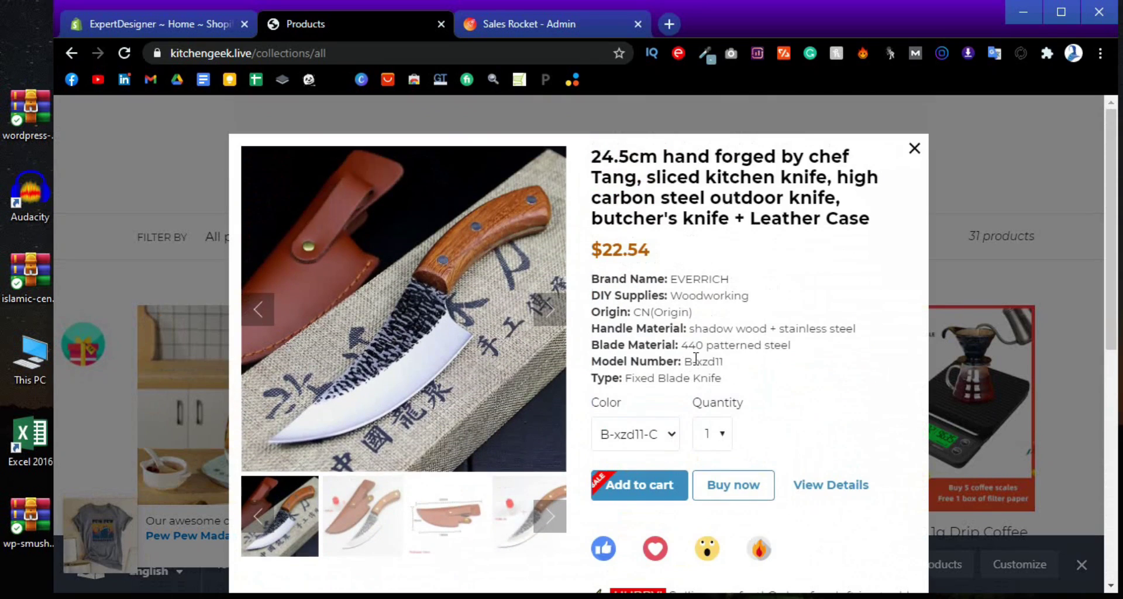
{"action": "left_click", "coordinate": [914, 148]}
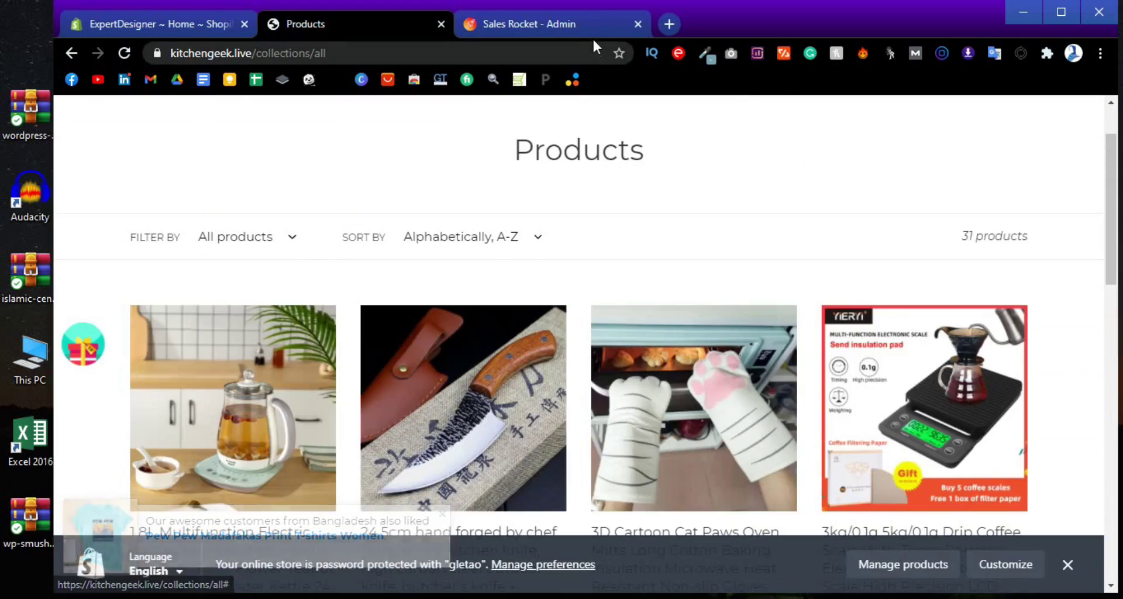
Open Sales Rocket's Preorders feature and review its button text, additional information, item note, exclusion tag and custom product settings.
{"action": "left_click", "coordinate": [573, 29]}
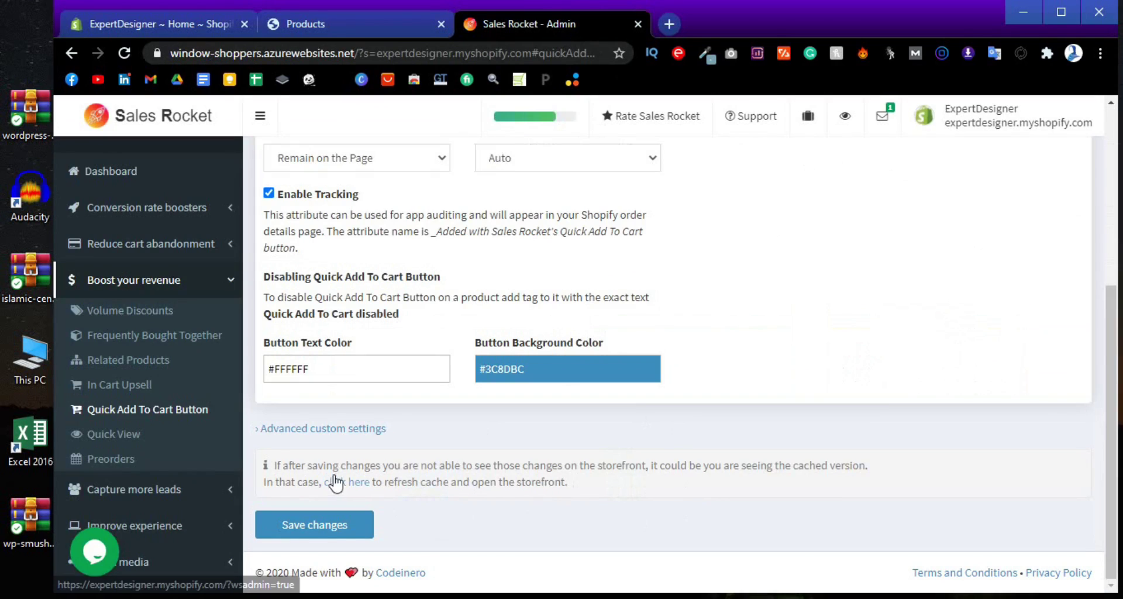
{"action": "left_click", "coordinate": [178, 464]}
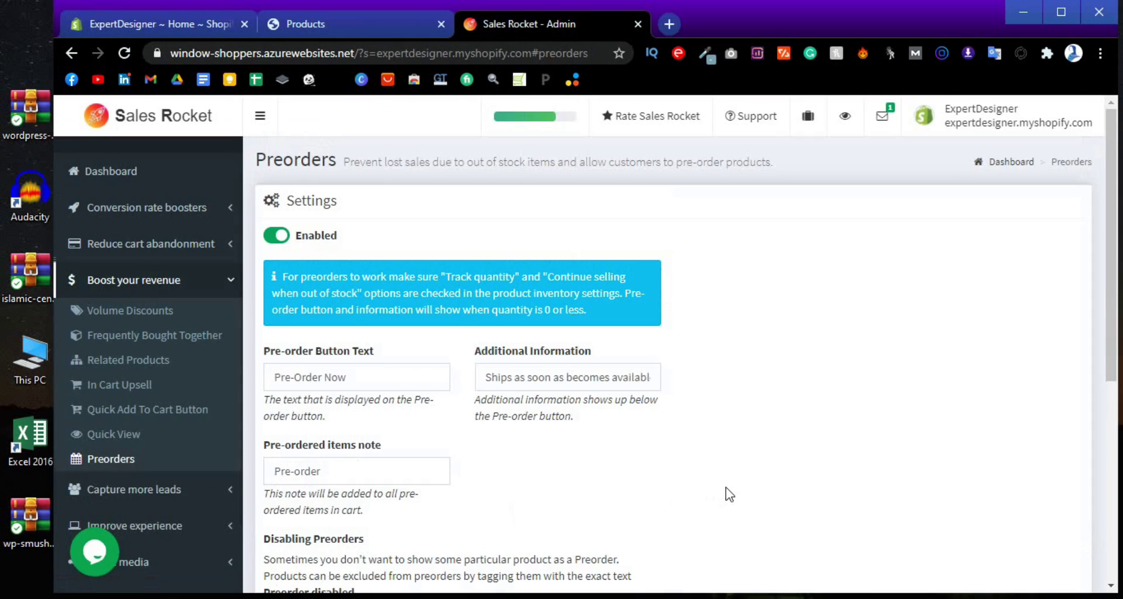
{"action": "scroll", "coordinate": [730, 494], "scroll_direction": "down", "scroll_amount": 1}
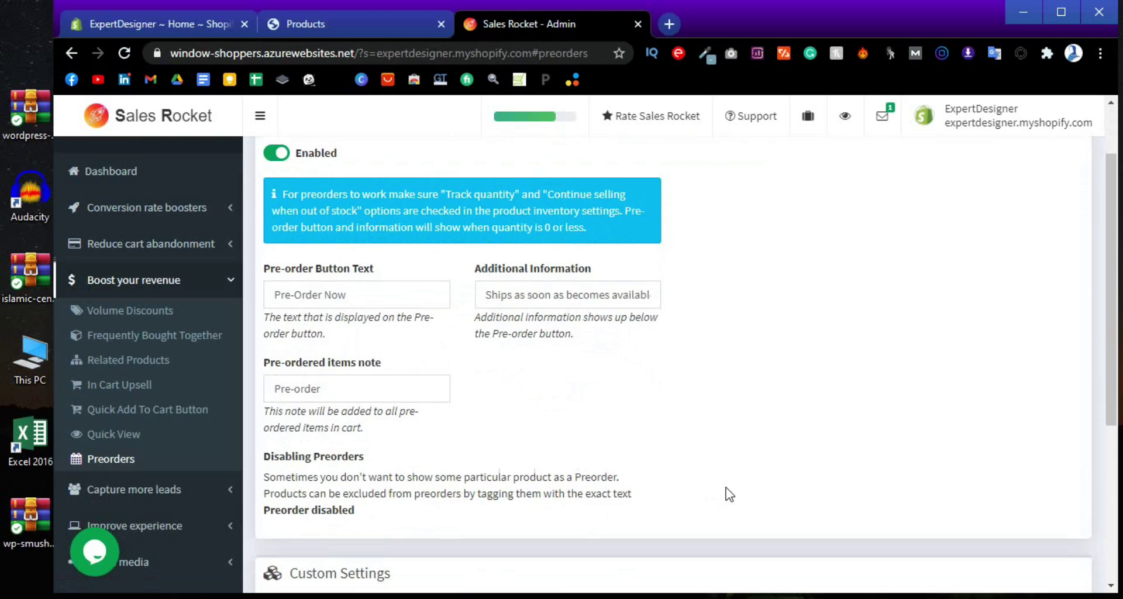
{"action": "scroll", "coordinate": [730, 495], "scroll_direction": "down", "scroll_amount": 5}
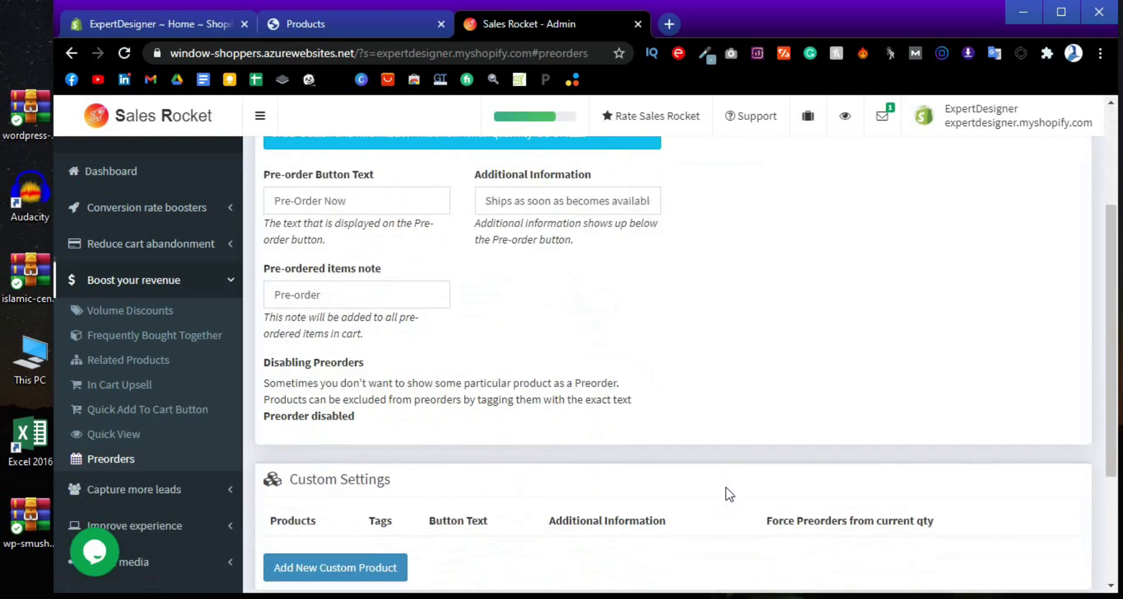
{"action": "scroll", "coordinate": [729, 494], "scroll_direction": "up", "scroll_amount": 3}
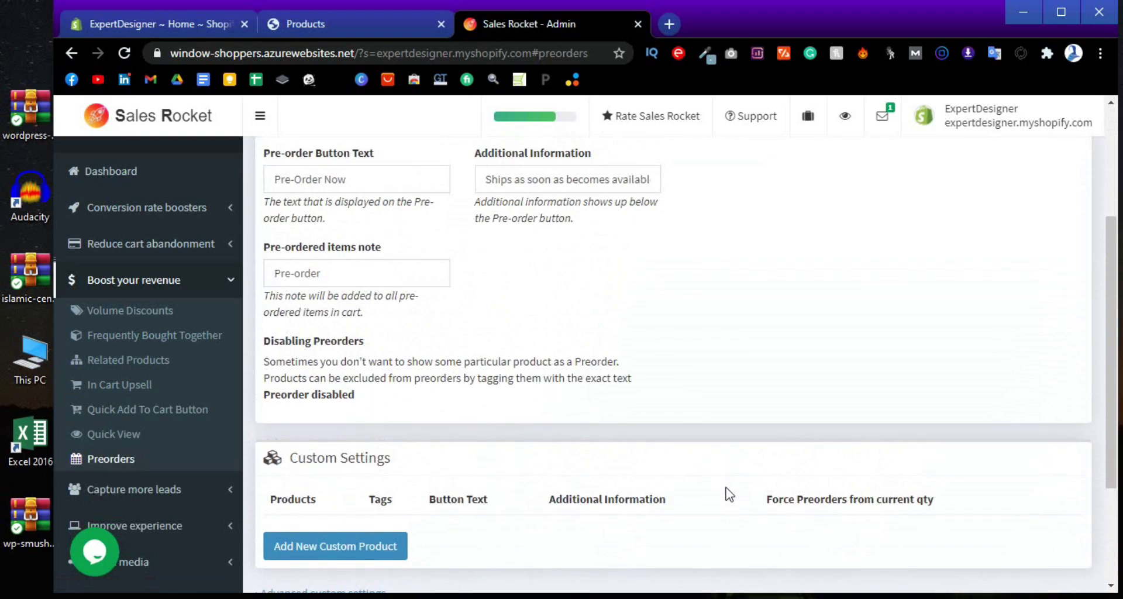
{"action": "scroll", "coordinate": [730, 494], "scroll_direction": "up", "scroll_amount": 1}
{"action": "scroll", "coordinate": [730, 494], "scroll_direction": "up", "scroll_amount": 2}
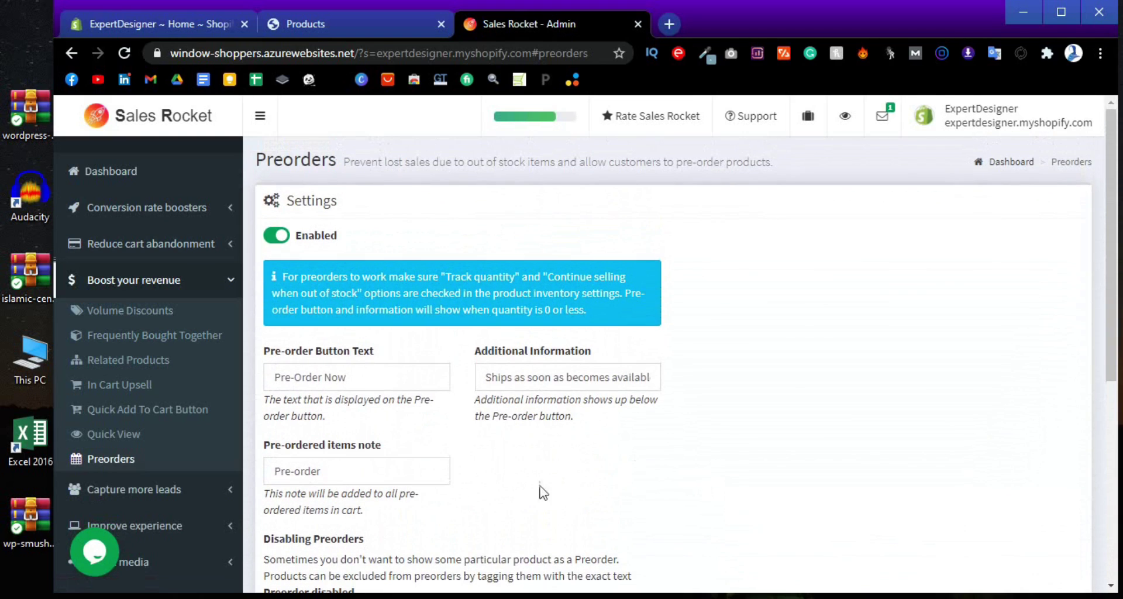
Open the Wheel of Fortune feature under Capture more leads and review its preview and the Klaviyo and Mailchimp integrations.
{"action": "scroll", "coordinate": [175, 506], "scroll_direction": "down", "scroll_amount": 2}
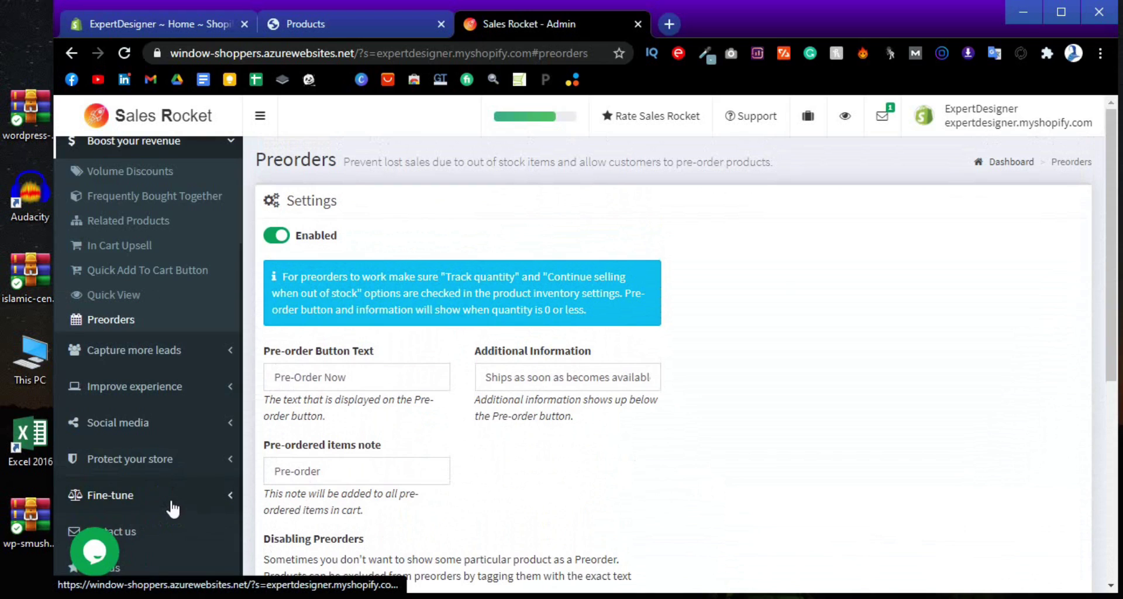
{"action": "left_click", "coordinate": [178, 356]}
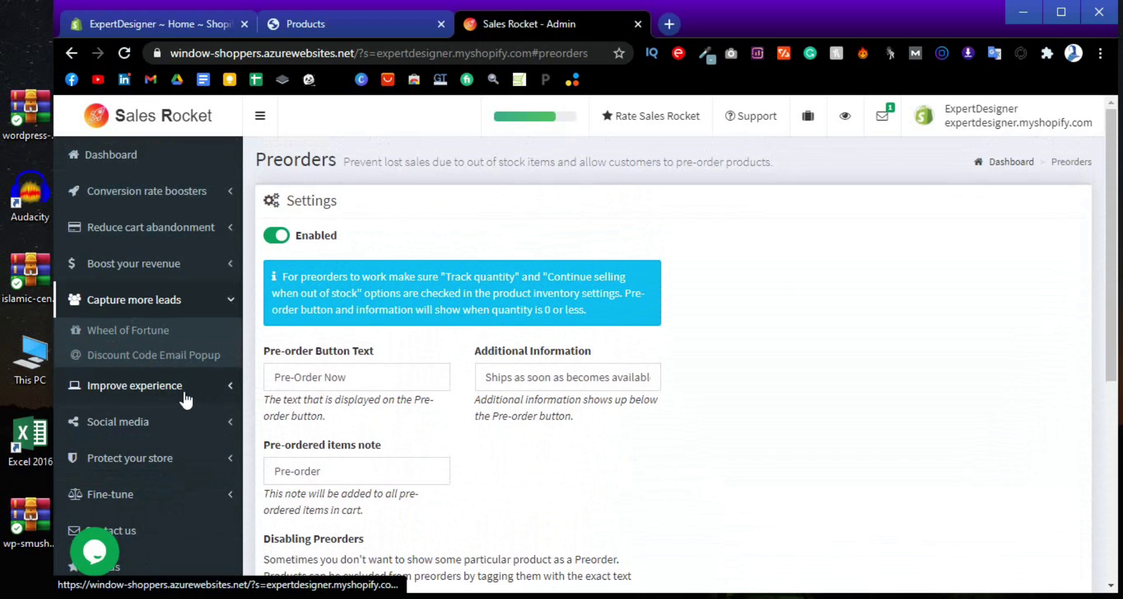
{"action": "left_click", "coordinate": [156, 339]}
{"action": "scroll", "coordinate": [597, 486], "scroll_direction": "down", "scroll_amount": 5}
{"action": "scroll", "coordinate": [598, 486], "scroll_direction": "down", "scroll_amount": 3}
{"action": "scroll", "coordinate": [600, 486], "scroll_direction": "up", "scroll_amount": 2}
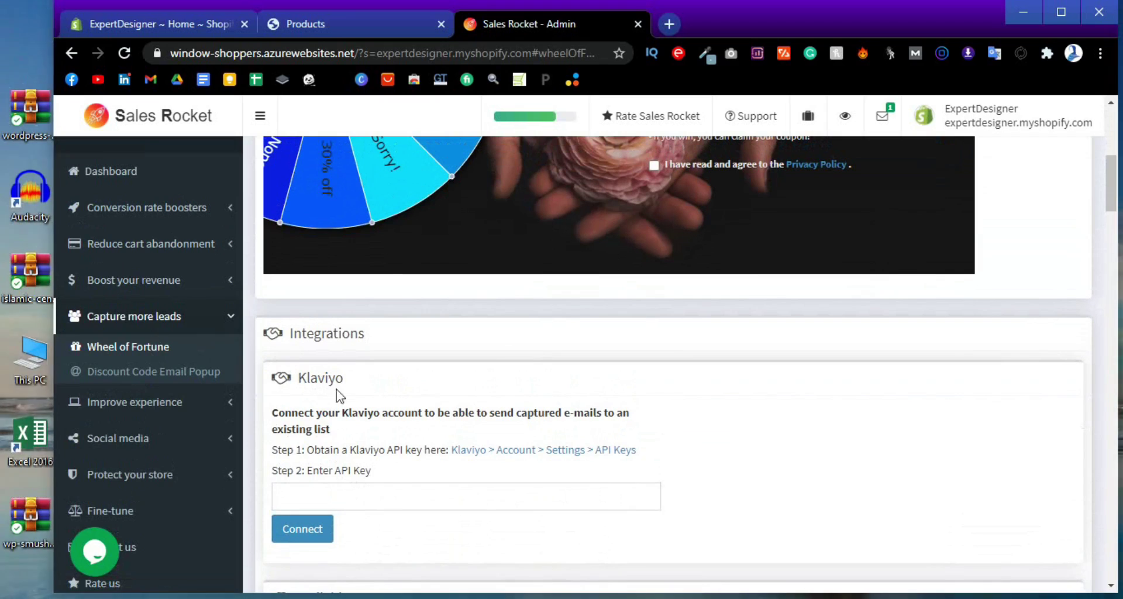
{"action": "scroll", "coordinate": [495, 508], "scroll_direction": "down", "scroll_amount": 2}
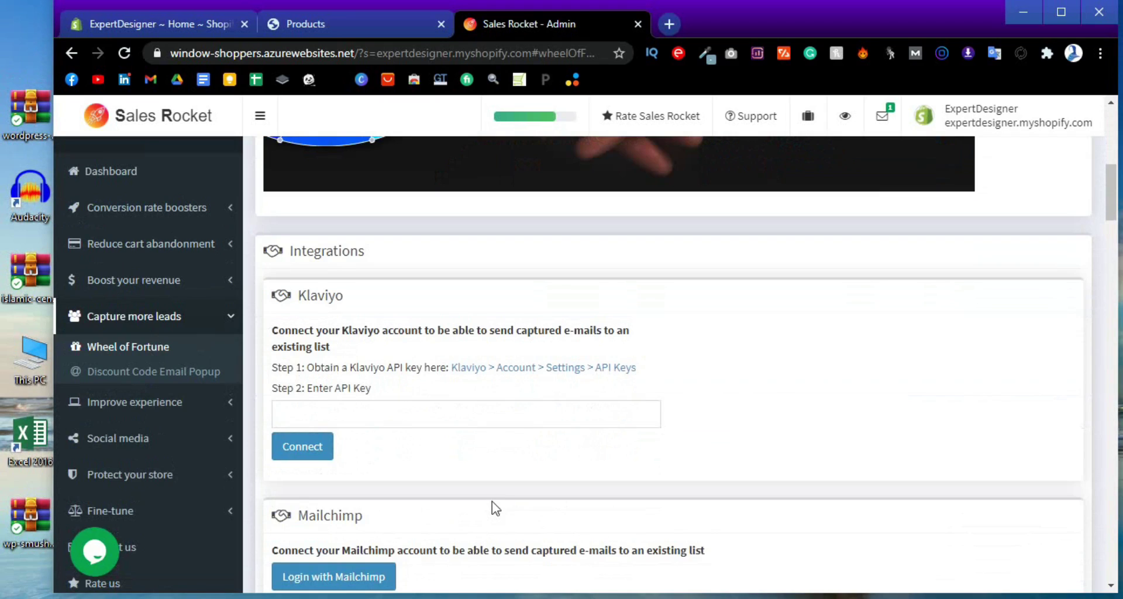
{"action": "scroll", "coordinate": [495, 508], "scroll_direction": "down", "scroll_amount": 2}
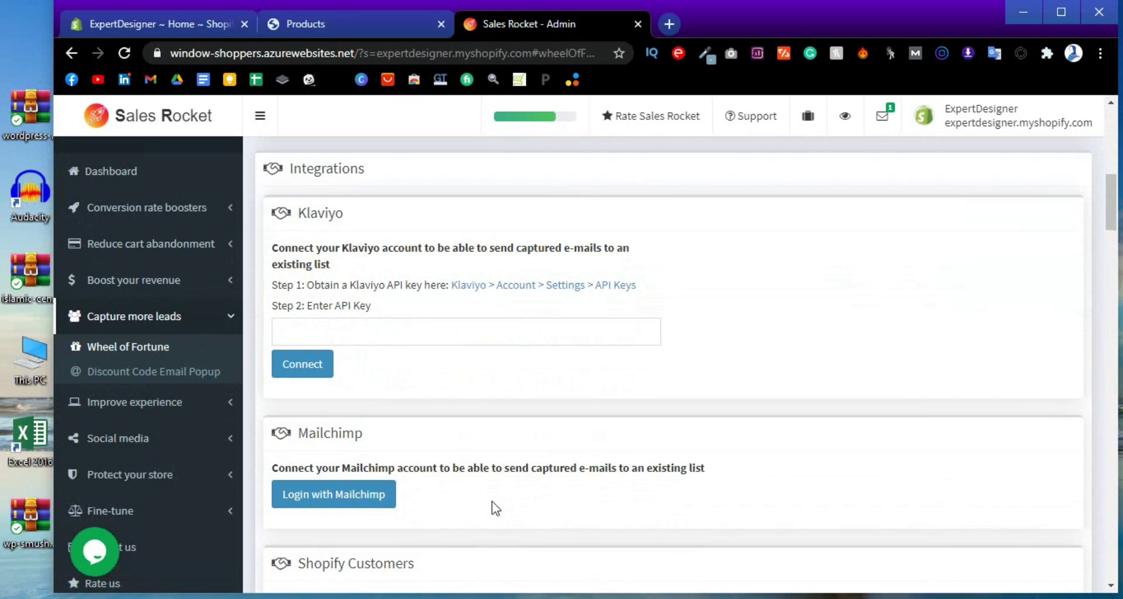
Review Wheel of Fortune's display triggers, manual trigger themes and position, repeat-visitor interval, logo, title and teaser settings.
{"action": "scroll", "coordinate": [493, 502], "scroll_direction": "down", "scroll_amount": 2}
{"action": "scroll", "coordinate": [492, 502], "scroll_direction": "down", "scroll_amount": 5}
{"action": "scroll", "coordinate": [492, 504], "scroll_direction": "down", "scroll_amount": 15}
{"action": "scroll", "coordinate": [492, 500], "scroll_direction": "up", "scroll_amount": 4}
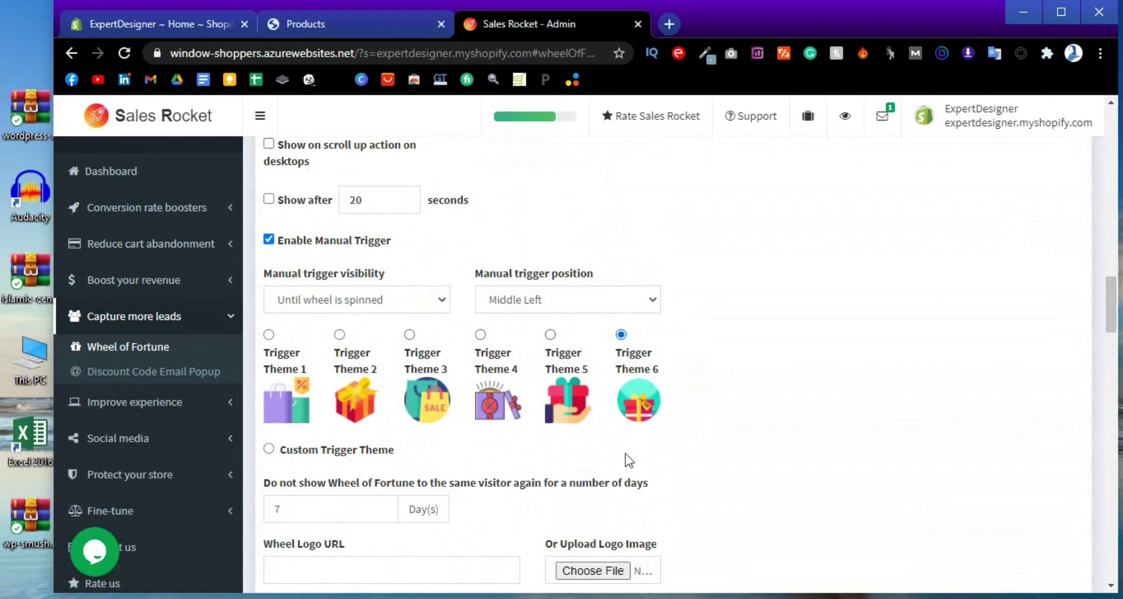
{"action": "scroll", "coordinate": [547, 439], "scroll_direction": "down", "scroll_amount": 2}
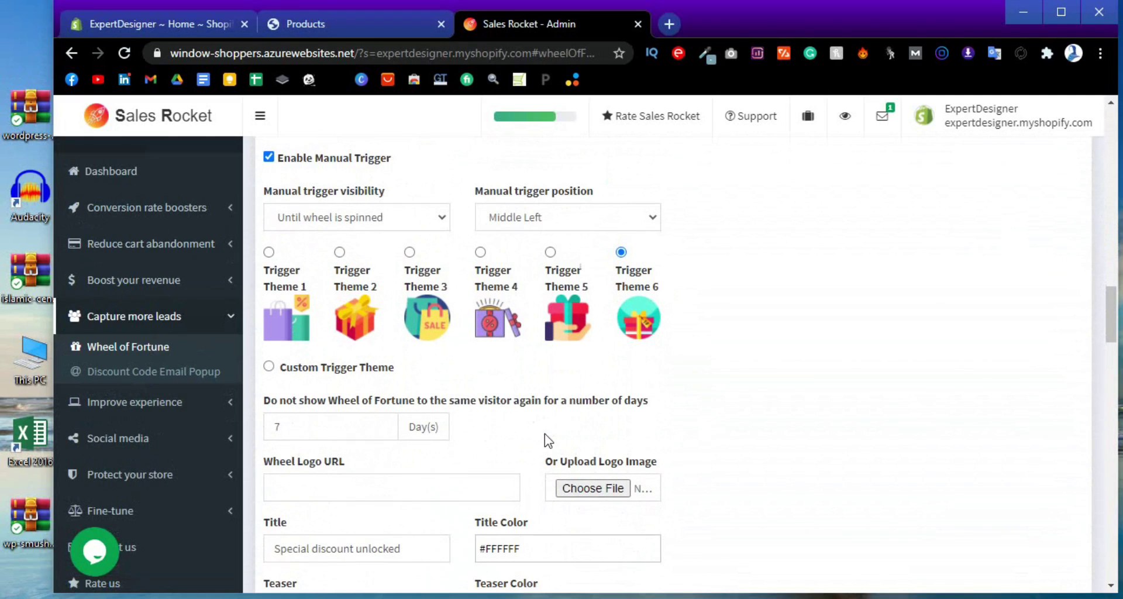
{"action": "scroll", "coordinate": [633, 422], "scroll_direction": "down", "scroll_amount": 4}
{"action": "scroll", "coordinate": [630, 416], "scroll_direction": "down", "scroll_amount": 5}
Open the Wheel of Fortune popup from the storefront's gift trigger, examine it, and dismiss it.
{"action": "left_click", "coordinate": [388, 28]}
{"action": "left_click", "coordinate": [82, 361]}
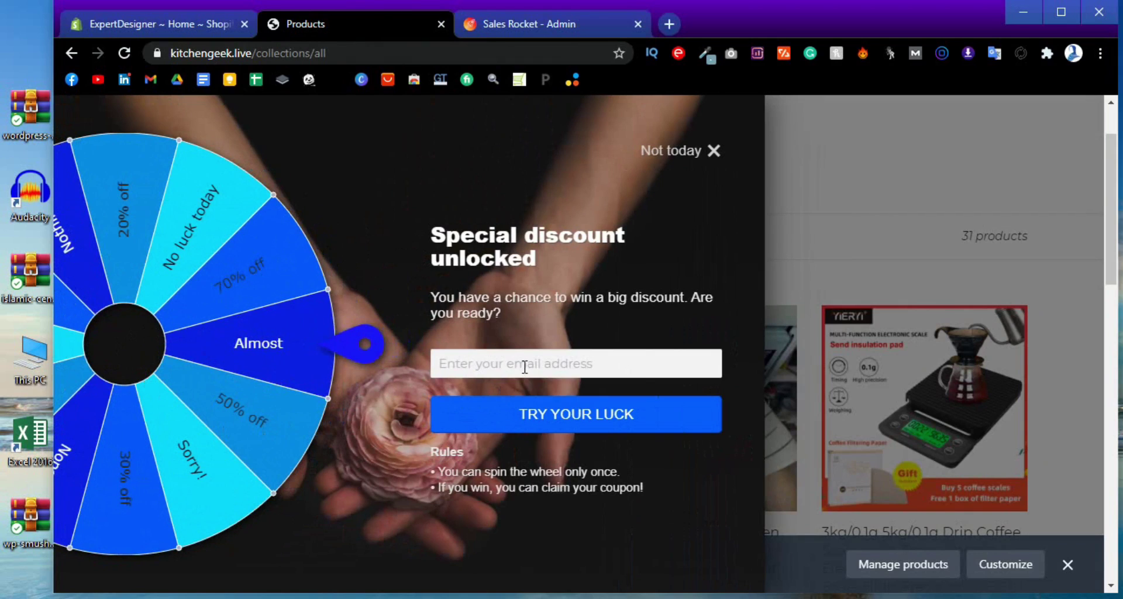
{"action": "left_click", "coordinate": [715, 151]}
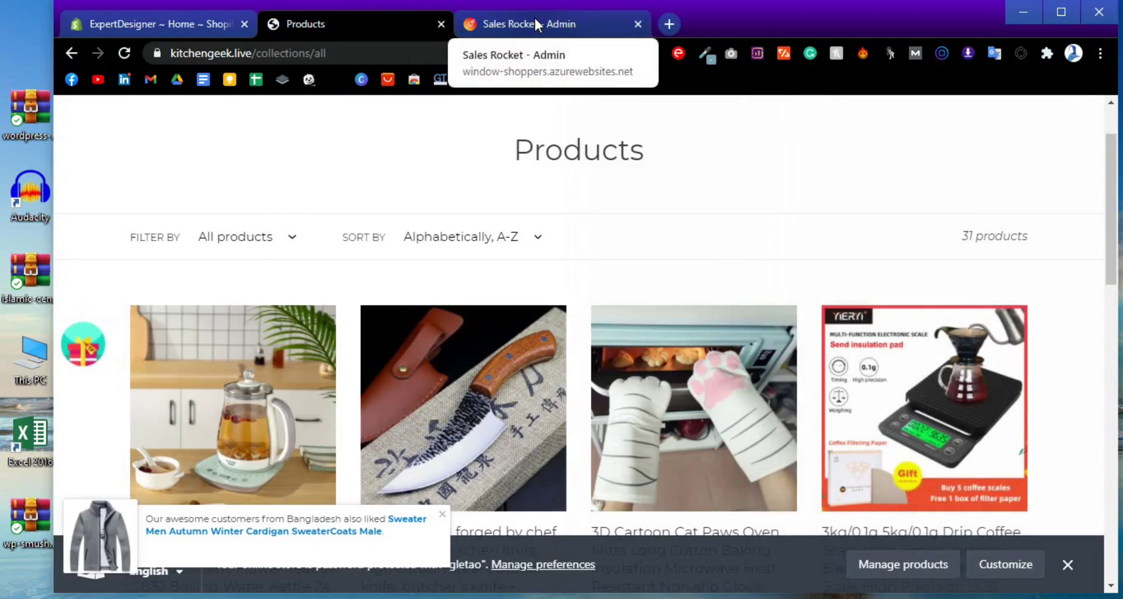
Return to the Wheel of Fortune settings in Sales Rocket and review the coupon timer bar, wheel slices, discount codes and popup texts.
{"action": "left_click", "coordinate": [535, 20]}
{"action": "scroll", "coordinate": [644, 395], "scroll_direction": "down", "scroll_amount": 14}
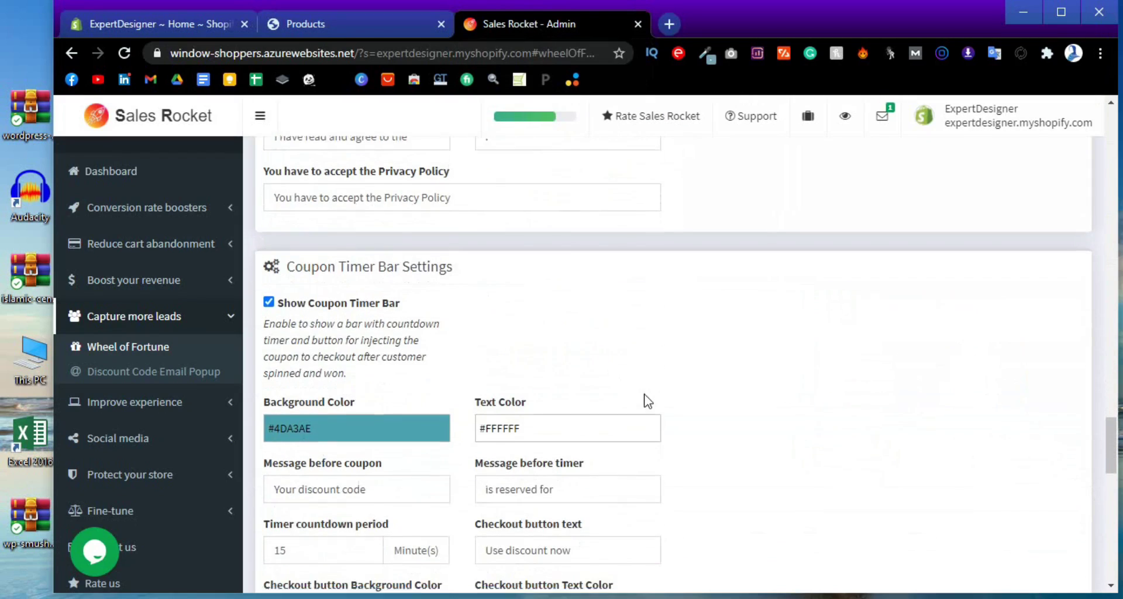
{"action": "scroll", "coordinate": [645, 400], "scroll_direction": "down", "scroll_amount": 5}
{"action": "scroll", "coordinate": [646, 400], "scroll_direction": "down", "scroll_amount": 6}
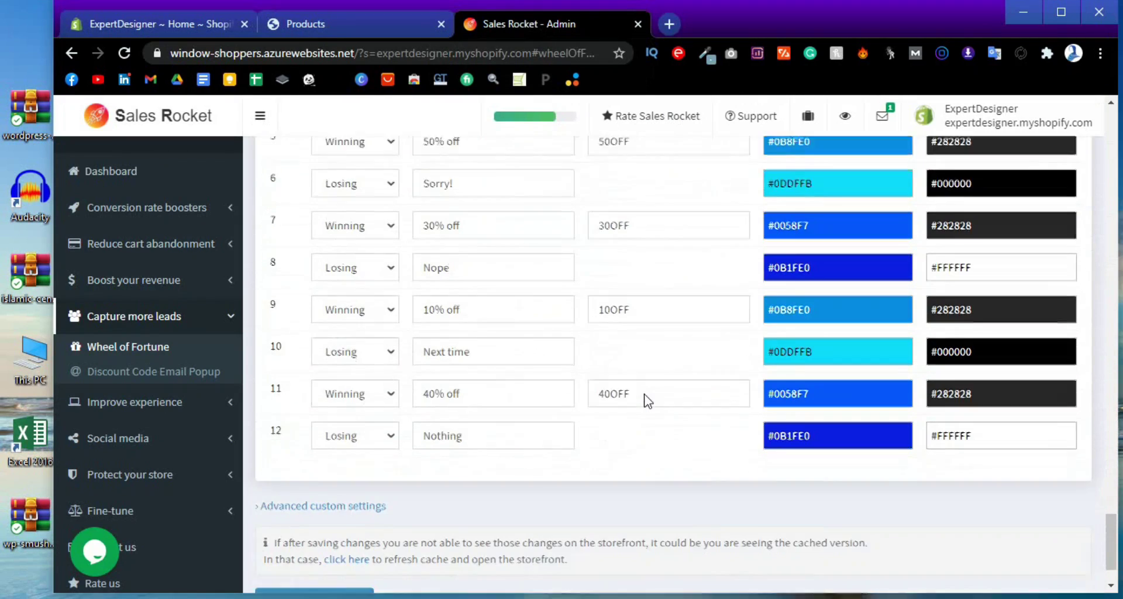
{"action": "scroll", "coordinate": [646, 393], "scroll_direction": "down", "scroll_amount": 1}
{"action": "scroll", "coordinate": [650, 426], "scroll_direction": "up", "scroll_amount": 10}
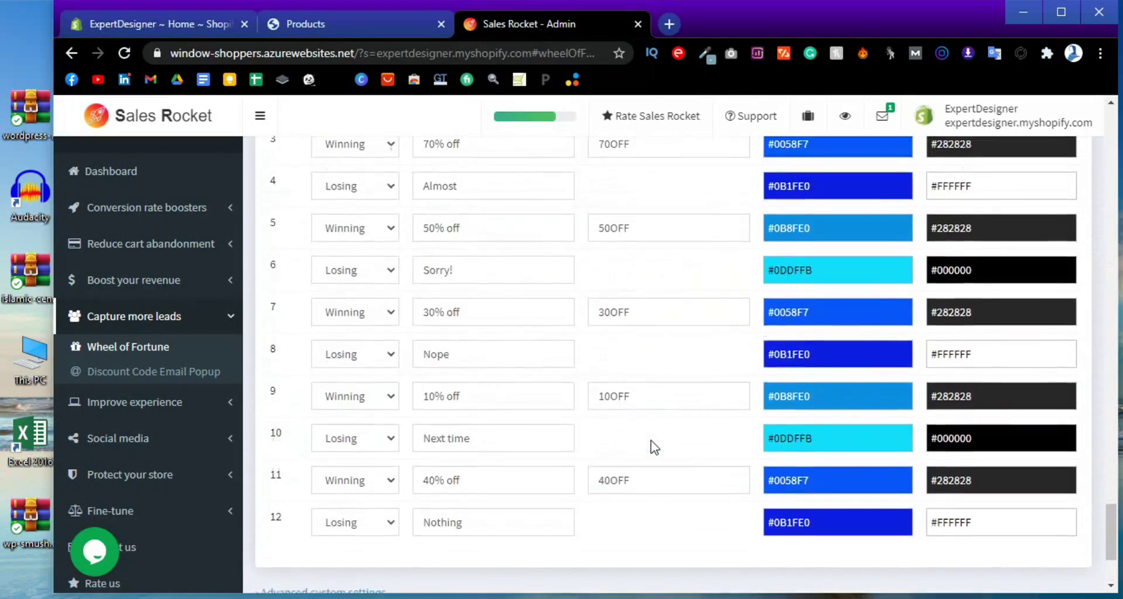
{"action": "scroll", "coordinate": [660, 433], "scroll_direction": "up", "scroll_amount": 15}
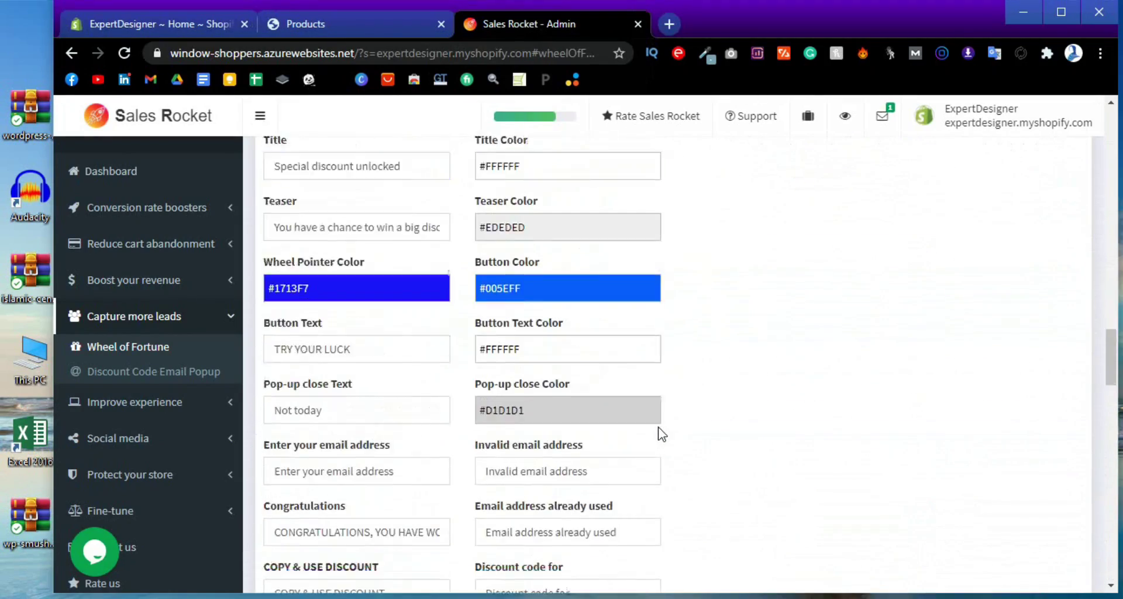
{"action": "scroll", "coordinate": [661, 425], "scroll_direction": "up", "scroll_amount": 15}
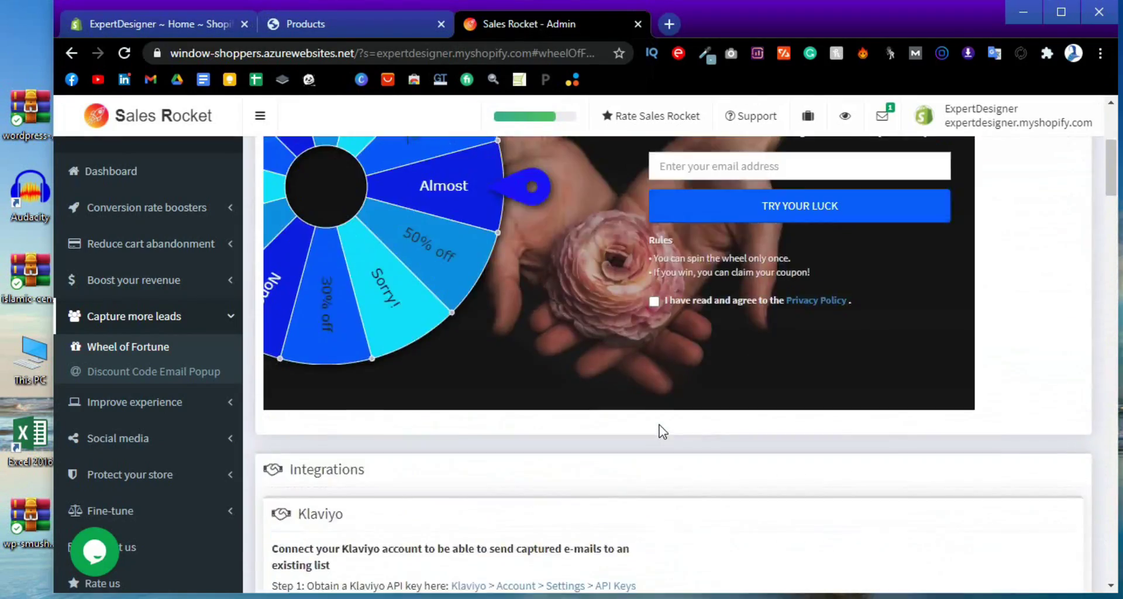
Open the Discount Code Email Popup feature under Capture more leads and review its preview and the Klaviyo and Mailchimp integrations.
{"action": "scroll", "coordinate": [629, 302], "scroll_direction": "up", "scroll_amount": 2}
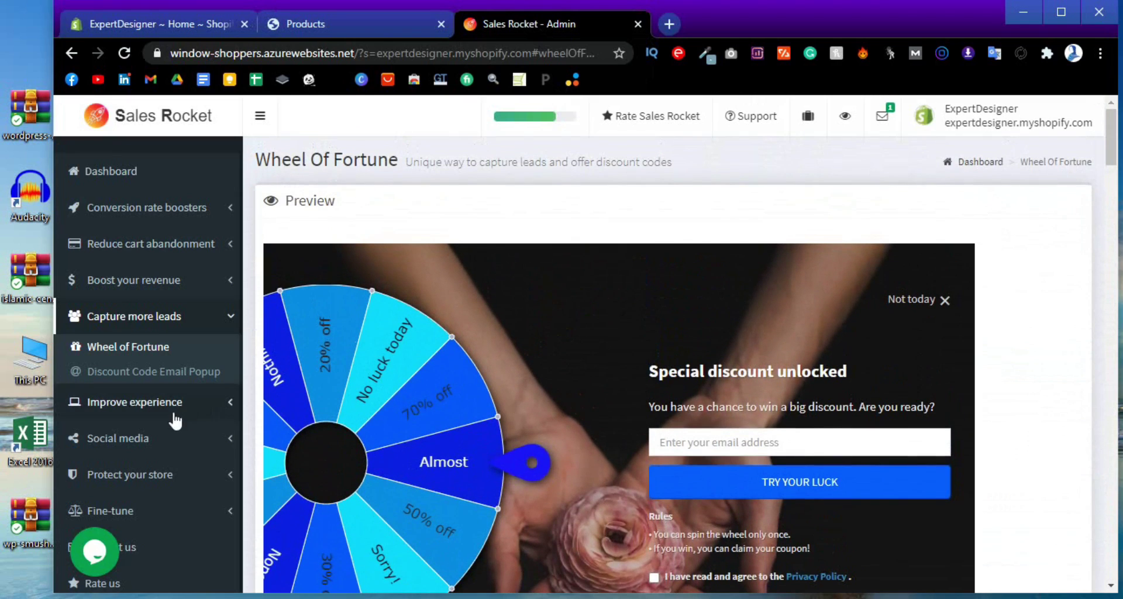
{"action": "scroll", "coordinate": [175, 433], "scroll_direction": "down", "scroll_amount": 1}
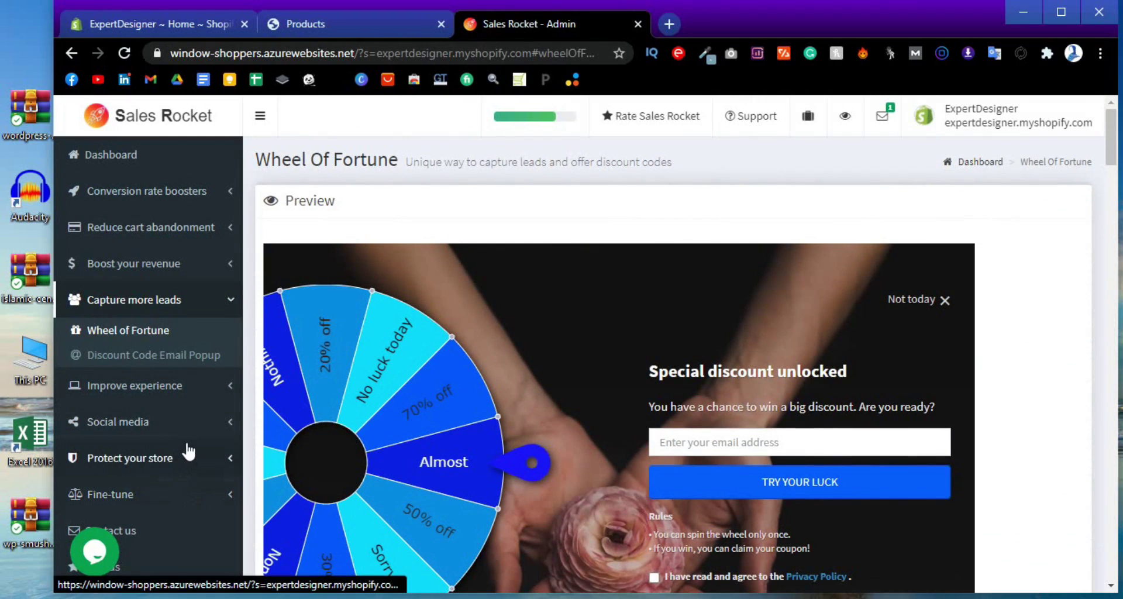
{"action": "left_click", "coordinate": [152, 358]}
{"action": "scroll", "coordinate": [633, 477], "scroll_direction": "down", "scroll_amount": 1}
{"action": "scroll", "coordinate": [634, 477], "scroll_direction": "down", "scroll_amount": 2}
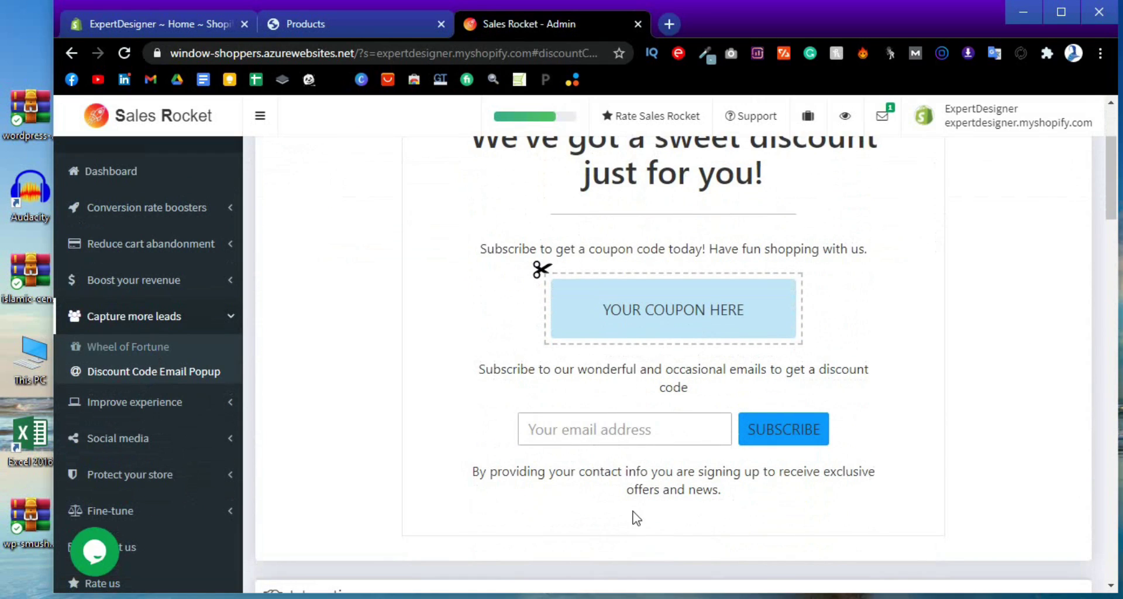
{"action": "scroll", "coordinate": [649, 494], "scroll_direction": "down", "scroll_amount": 1}
{"action": "scroll", "coordinate": [649, 495], "scroll_direction": "up", "scroll_amount": 3}
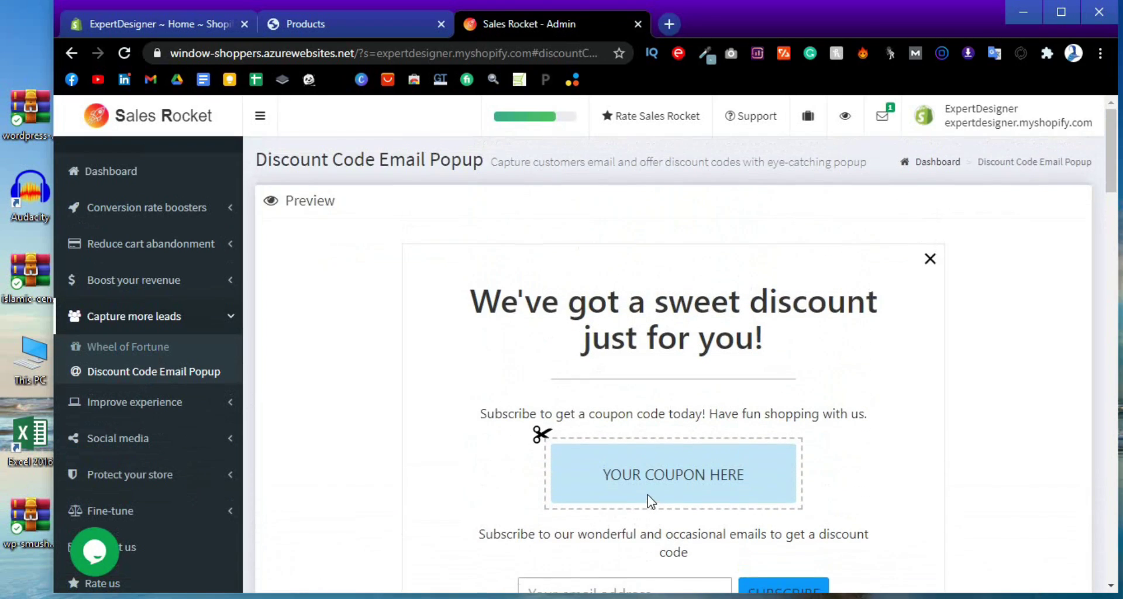
{"action": "scroll", "coordinate": [647, 493], "scroll_direction": "down", "scroll_amount": 7}
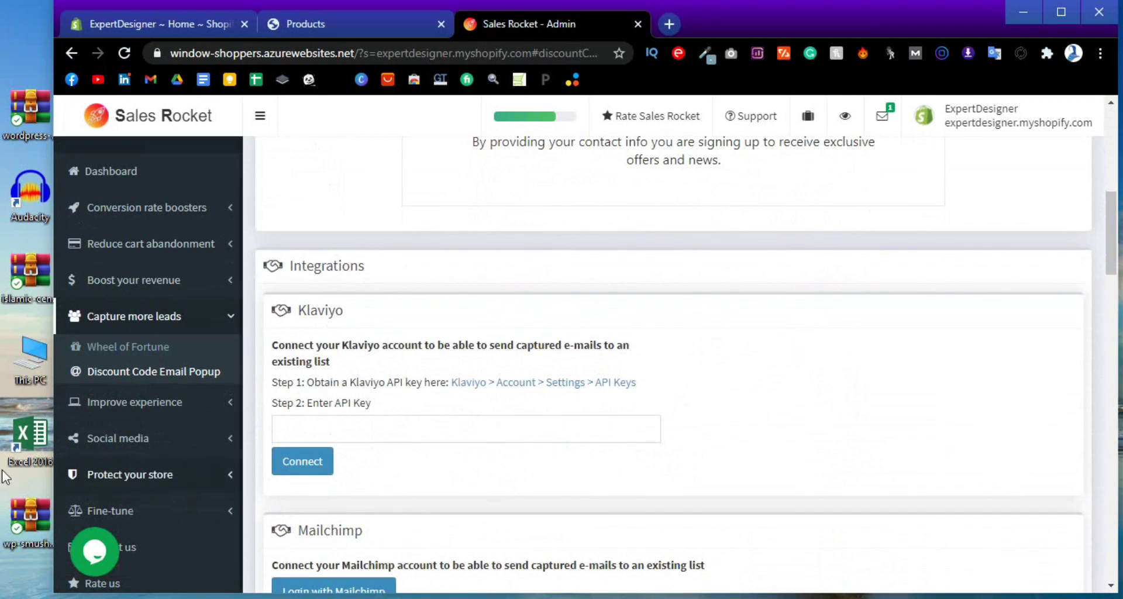
Open the Search Autocomplete feature under Improve experience and read its settings.
{"action": "scroll", "coordinate": [138, 402], "scroll_direction": "down", "scroll_amount": 1}
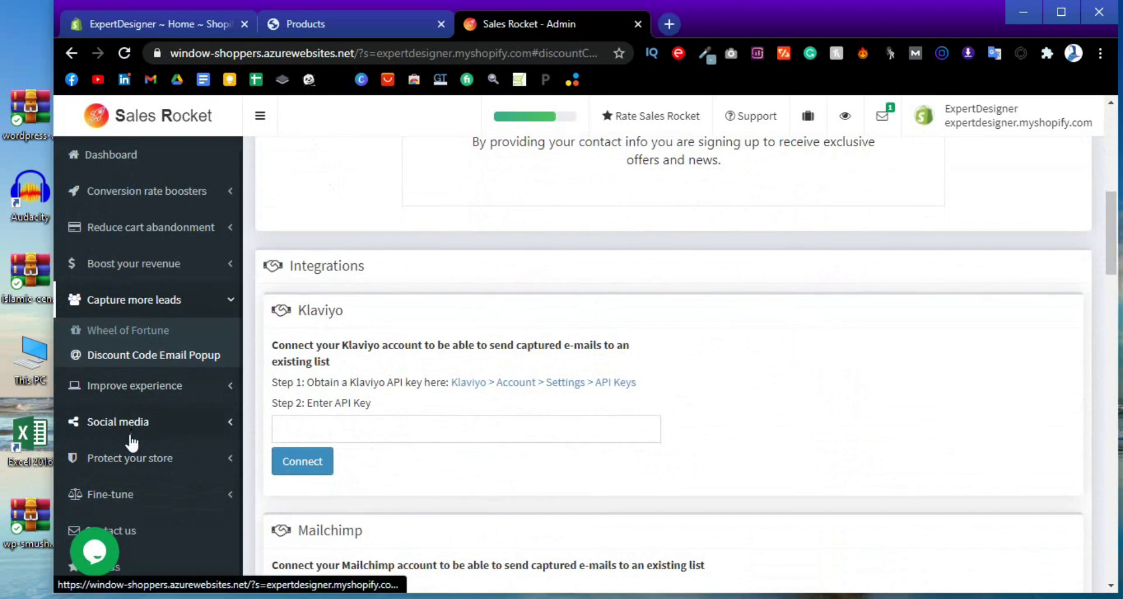
{"action": "left_click", "coordinate": [154, 389]}
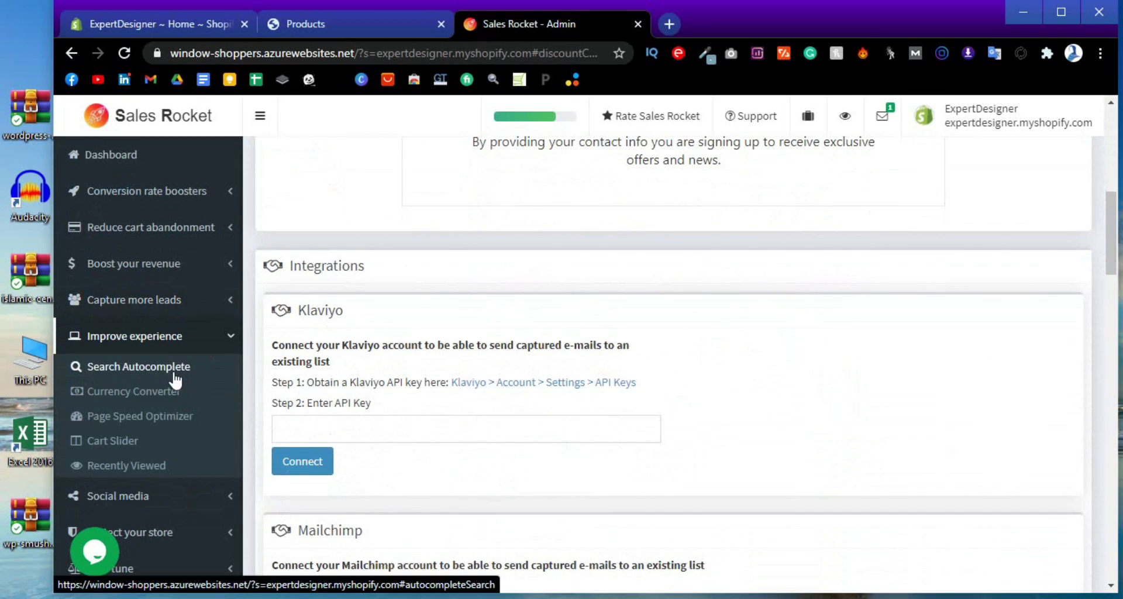
{"action": "left_click", "coordinate": [175, 374]}
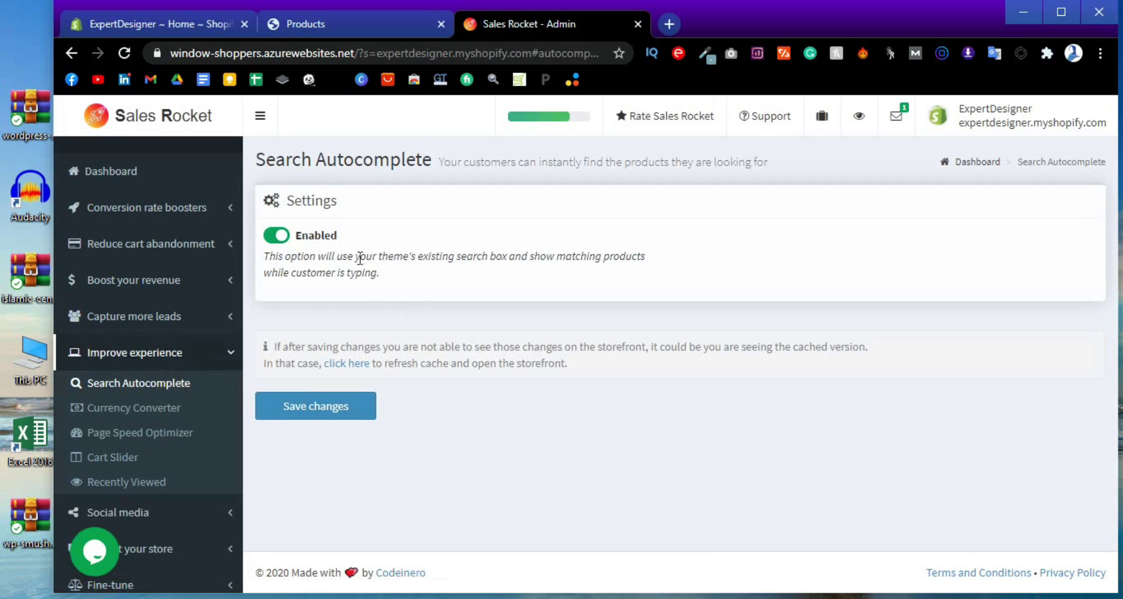
Test the autocomplete on the storefront's Products page by searching for "wav" and "wa", and close the search.
{"action": "left_click", "coordinate": [338, 21]}
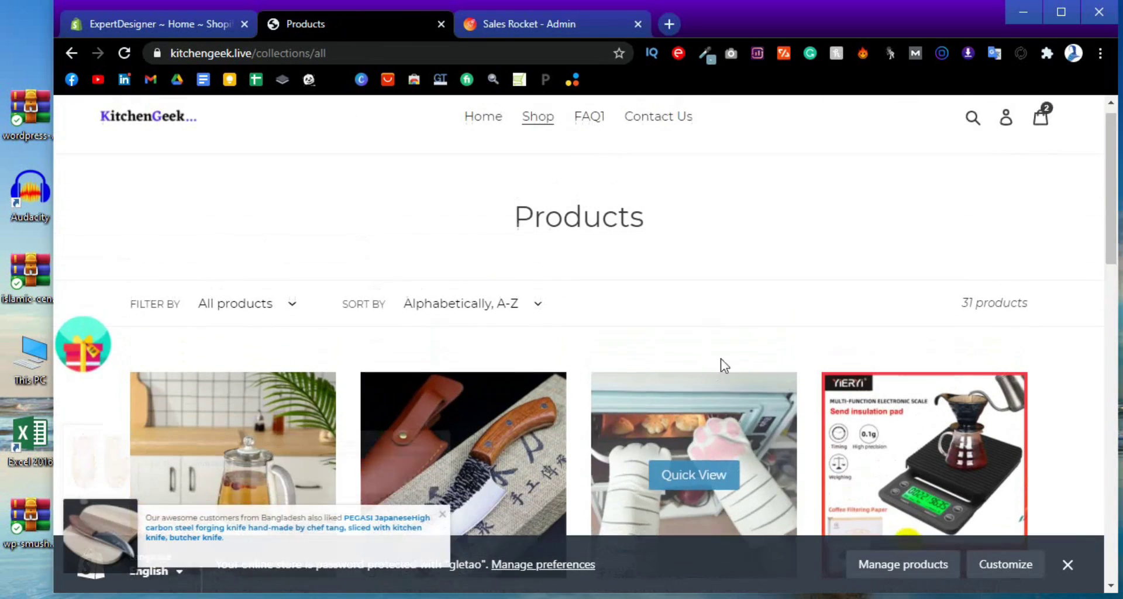
{"action": "left_click", "coordinate": [970, 133]}
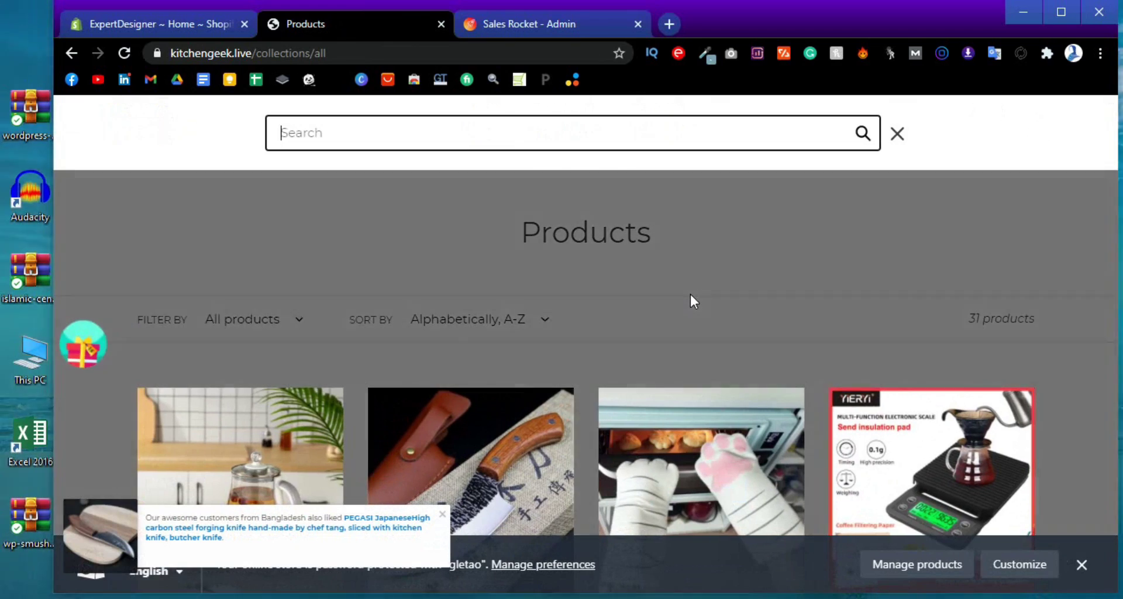
{"action": "type", "text": "wav"}
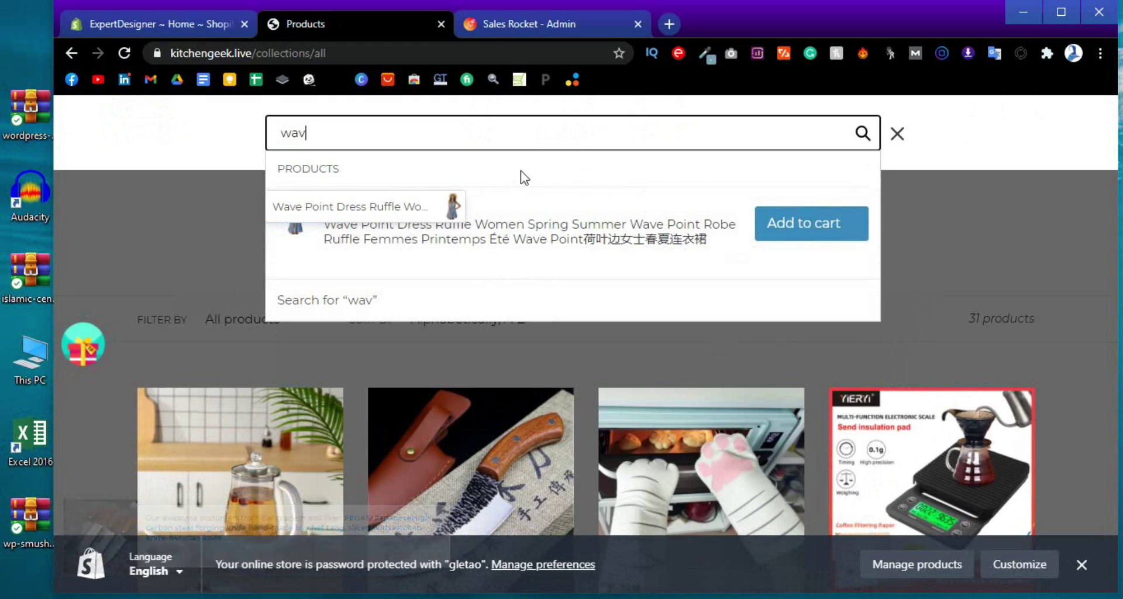
{"action": "key", "text": "BackSpace"}
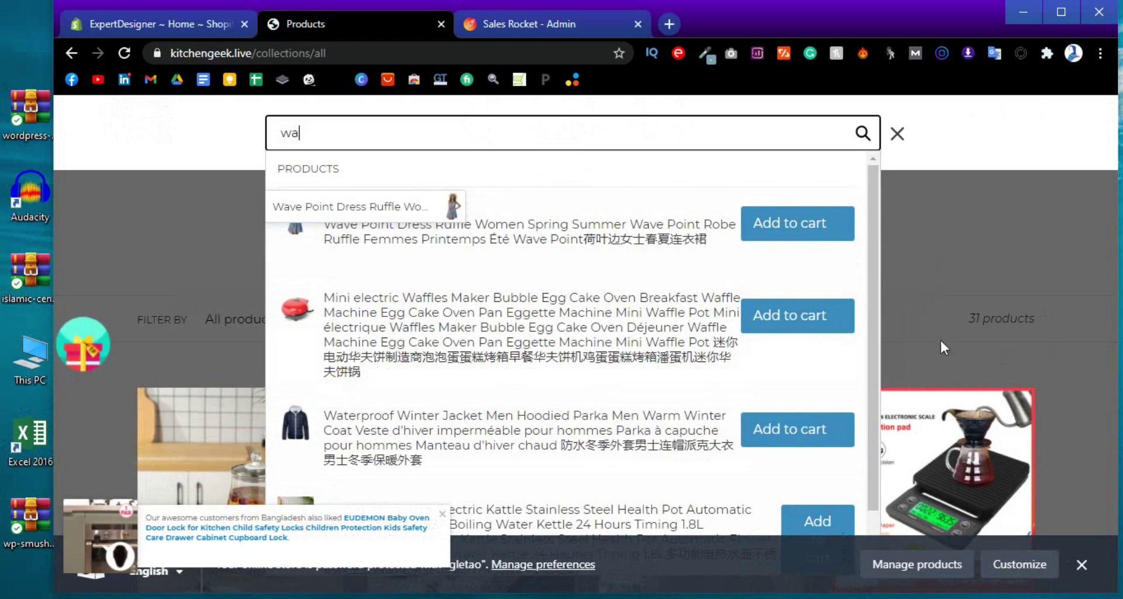
{"action": "left_click", "coordinate": [896, 134]}
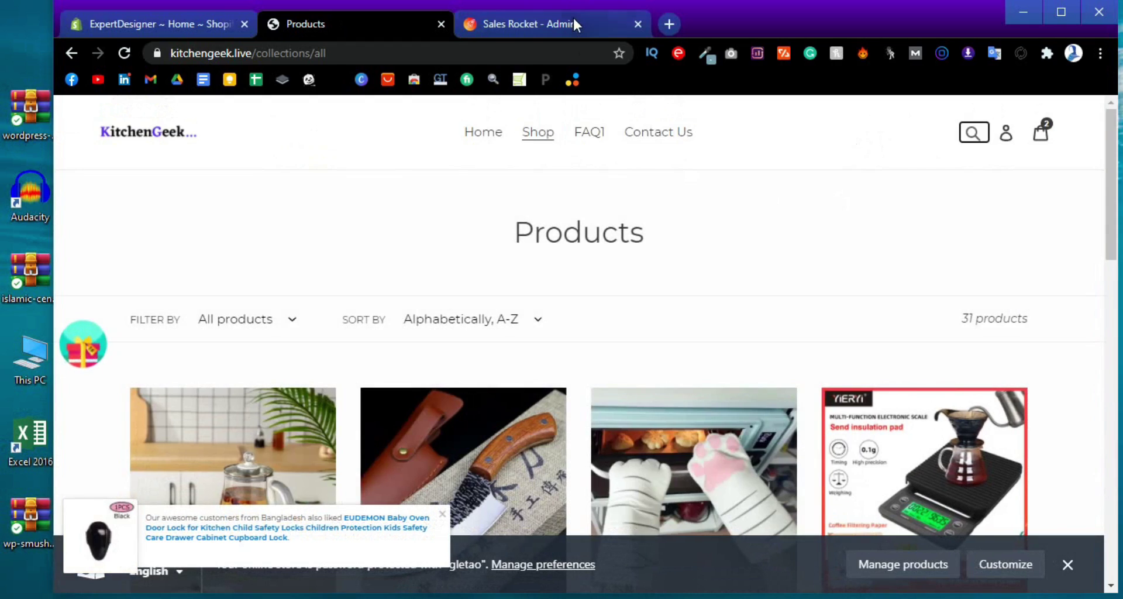
Return to Sales Rocket and review the Currency Converter's store preparation steps, currency list, device and position options, and colors.
{"action": "left_click", "coordinate": [573, 24]}
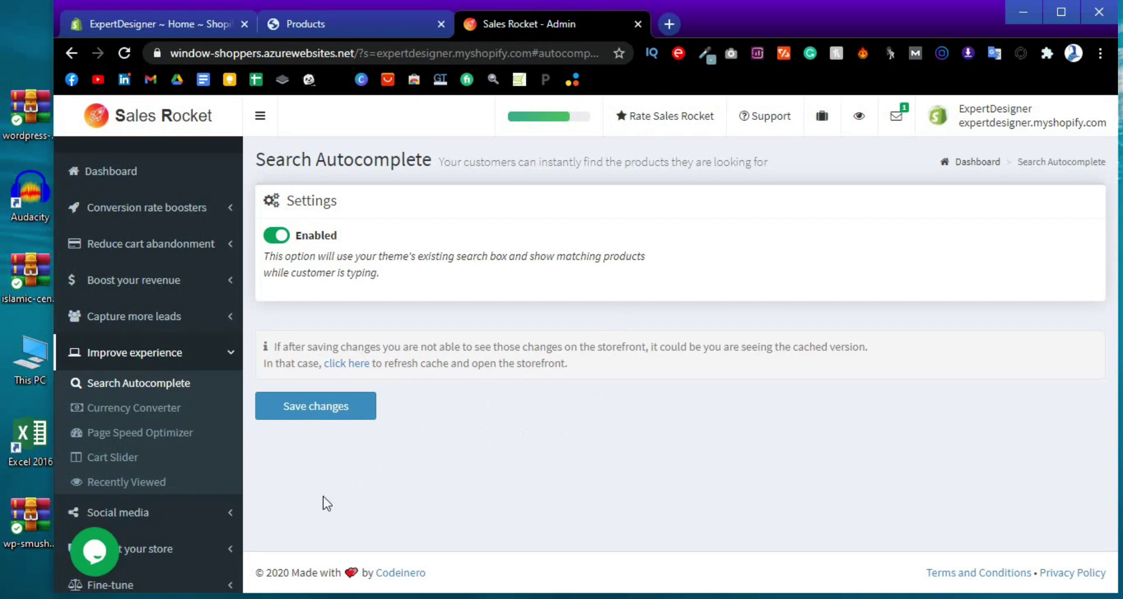
{"action": "left_click", "coordinate": [168, 409]}
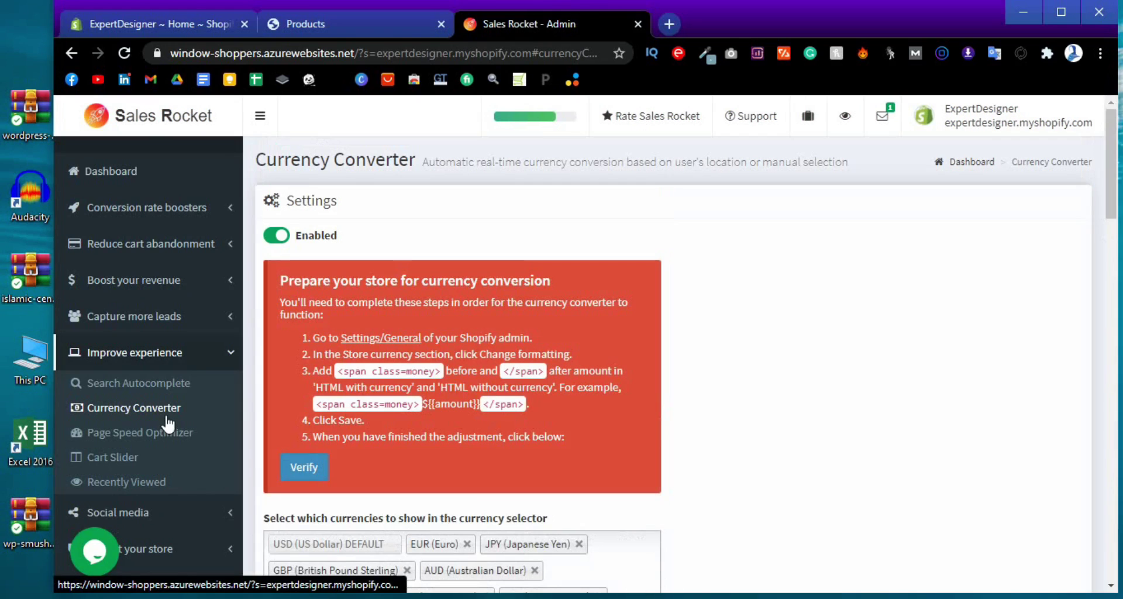
{"action": "scroll", "coordinate": [715, 502], "scroll_direction": "down", "scroll_amount": 3}
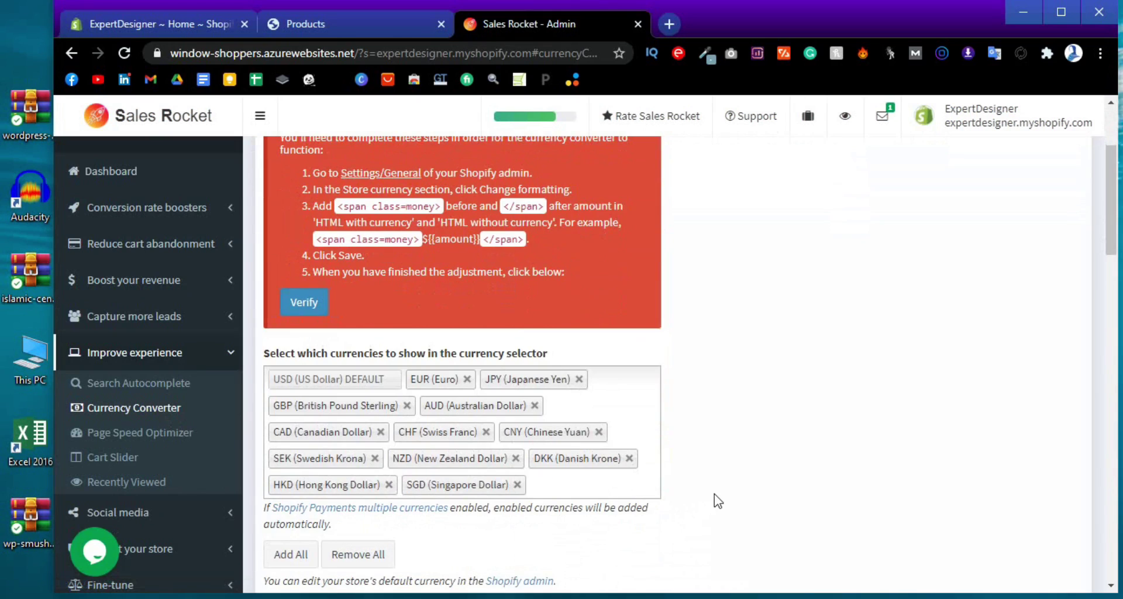
{"action": "scroll", "coordinate": [593, 497], "scroll_direction": "down", "scroll_amount": 3}
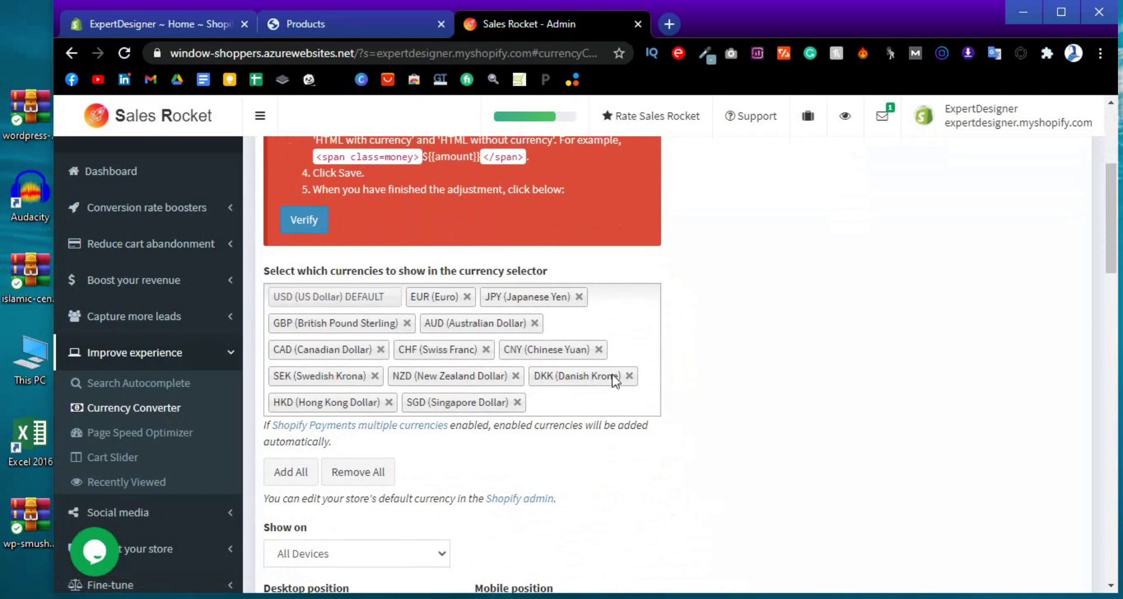
{"action": "scroll", "coordinate": [594, 464], "scroll_direction": "down", "scroll_amount": 2}
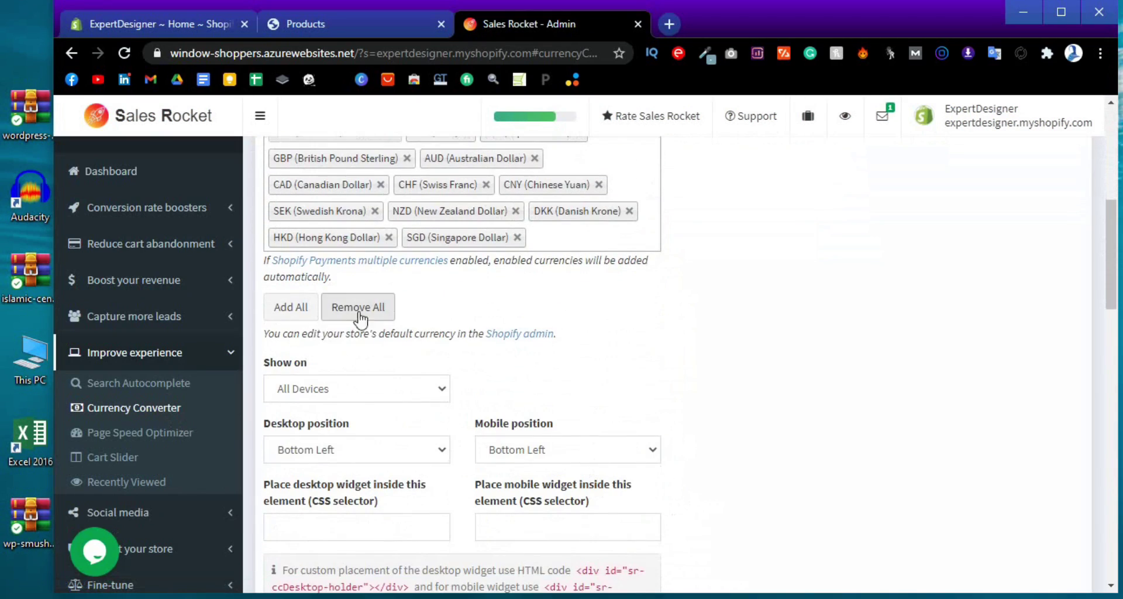
{"action": "scroll", "coordinate": [777, 565], "scroll_direction": "down", "scroll_amount": 3}
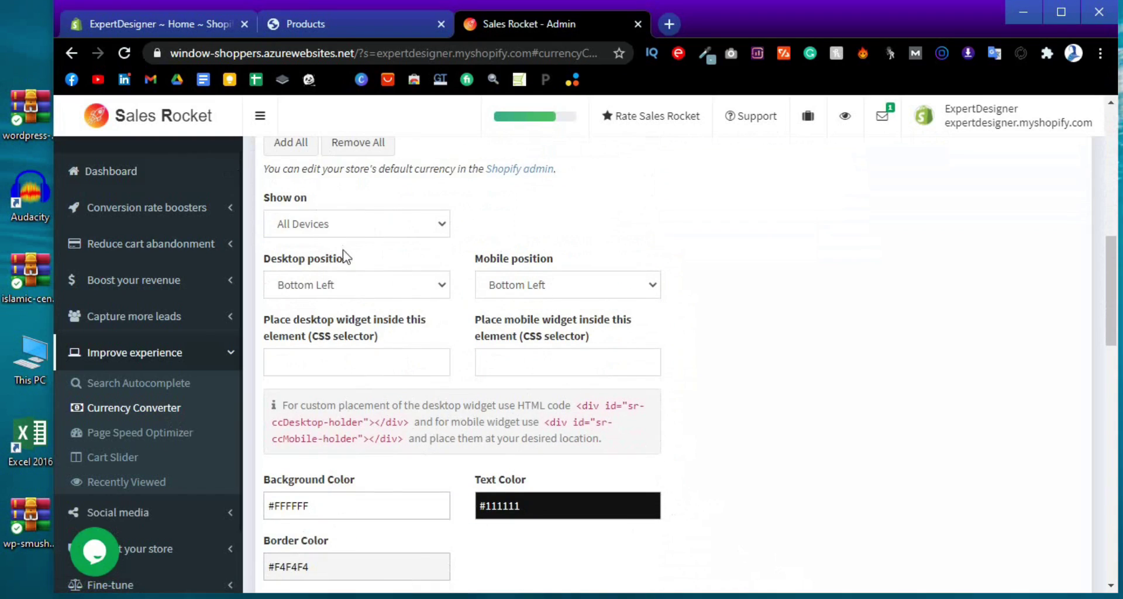
{"action": "scroll", "coordinate": [408, 279], "scroll_direction": "down", "scroll_amount": 3}
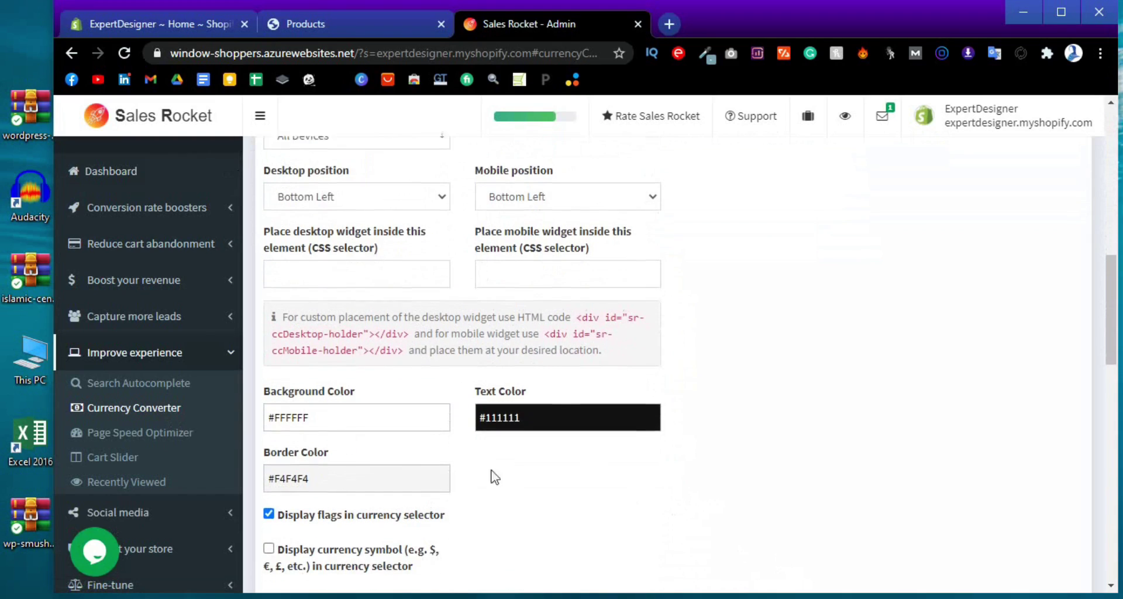
Enable the Page Speed Optimizer feature under Improve experience.
{"action": "left_click", "coordinate": [132, 435]}
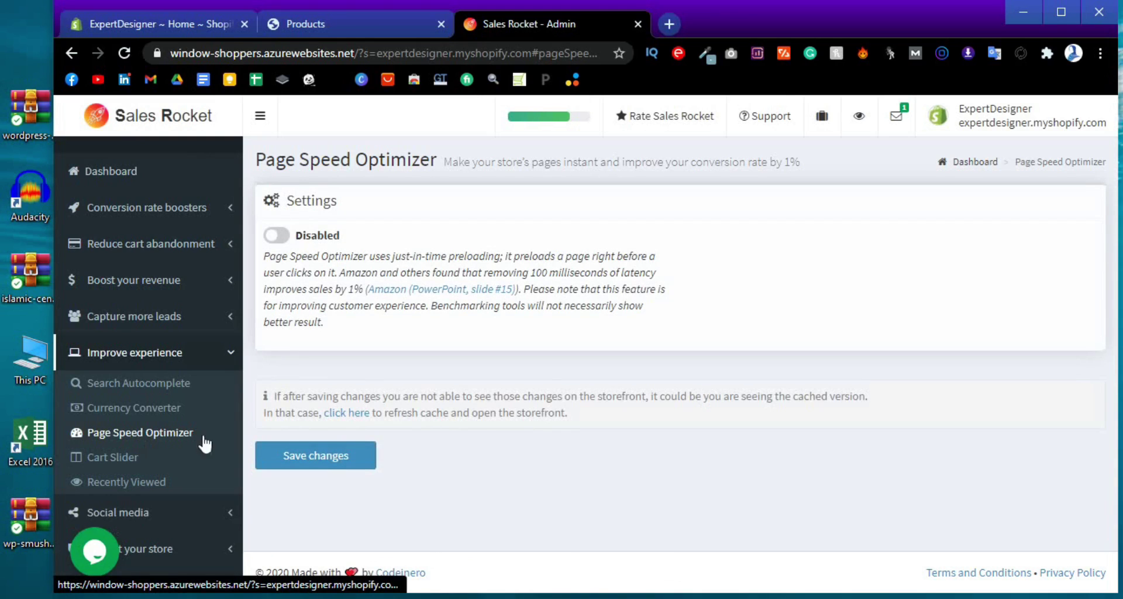
{"action": "left_click", "coordinate": [275, 237]}
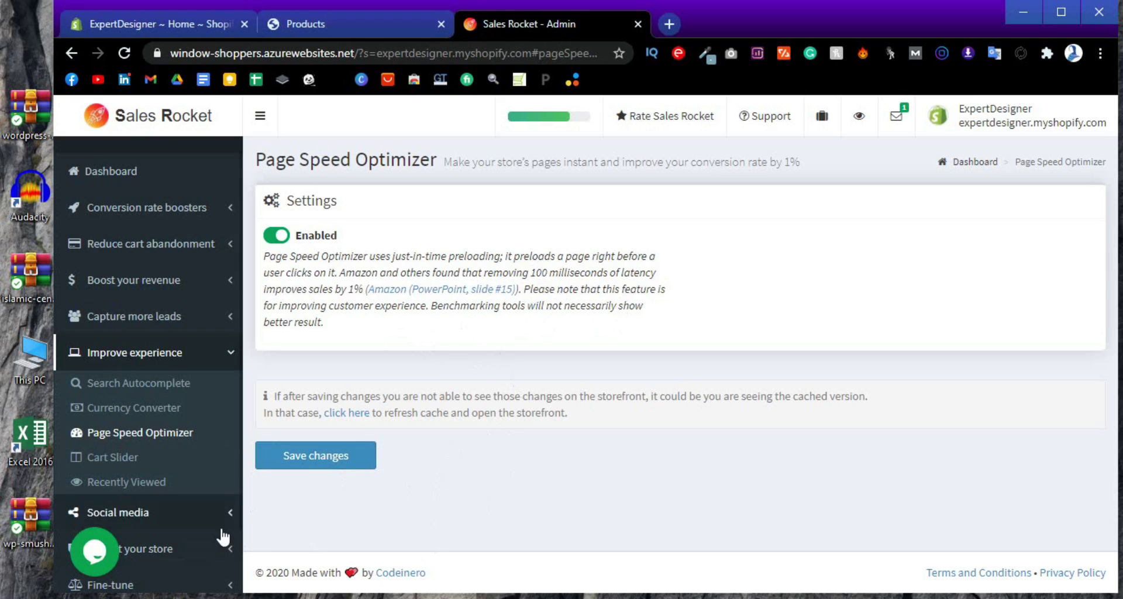
Open the Cart Slider feature and review its preview, translations and display options.
{"action": "left_click", "coordinate": [184, 477]}
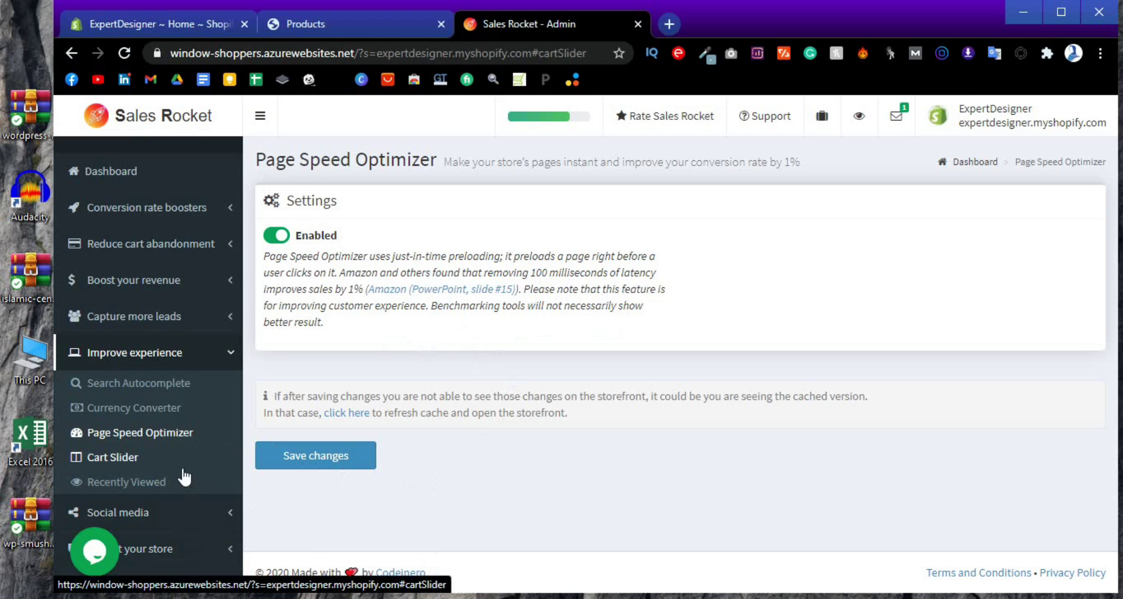
{"action": "scroll", "coordinate": [454, 468], "scroll_direction": "down", "scroll_amount": 12}
{"action": "scroll", "coordinate": [456, 470], "scroll_direction": "down", "scroll_amount": 4}
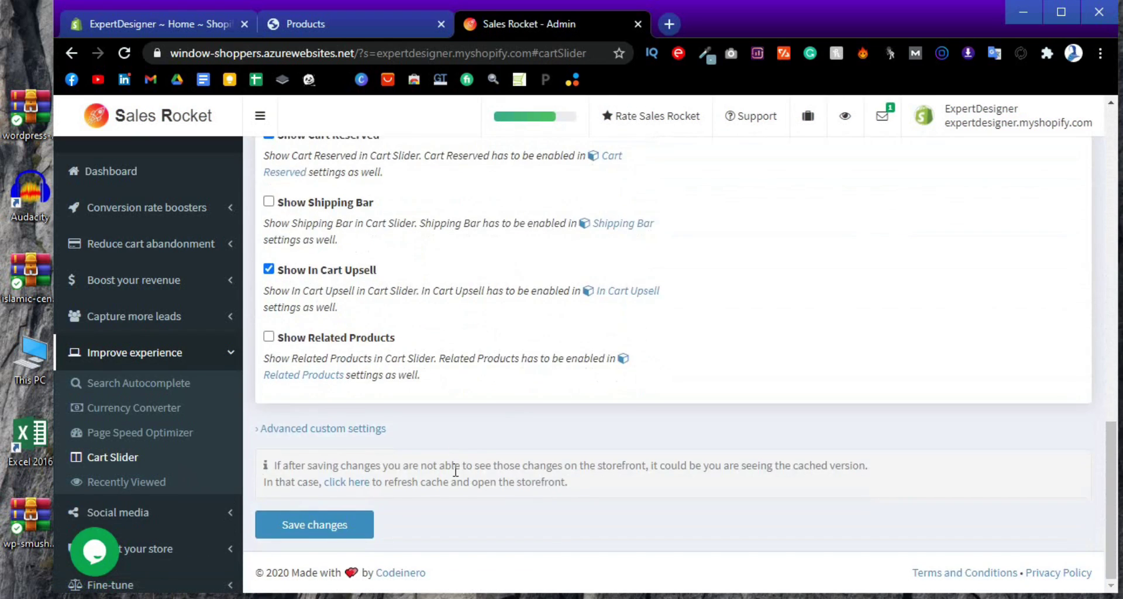
{"action": "scroll", "coordinate": [456, 470], "scroll_direction": "up", "scroll_amount": 15}
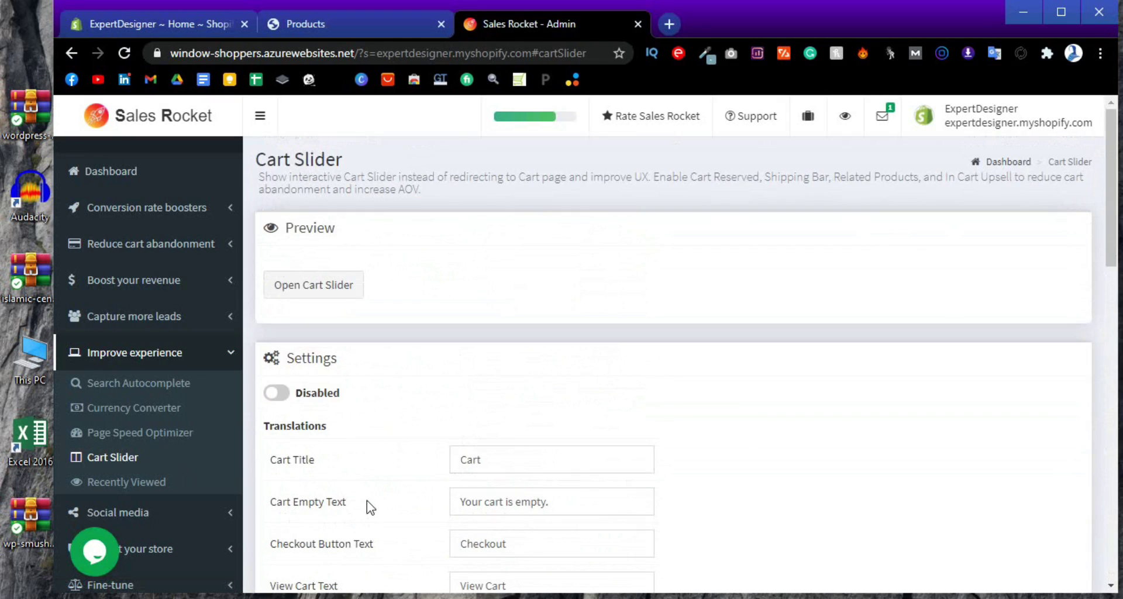
Open the Recently Viewed feature, enable it, and review its product preview and translation settings.
{"action": "left_click", "coordinate": [174, 486]}
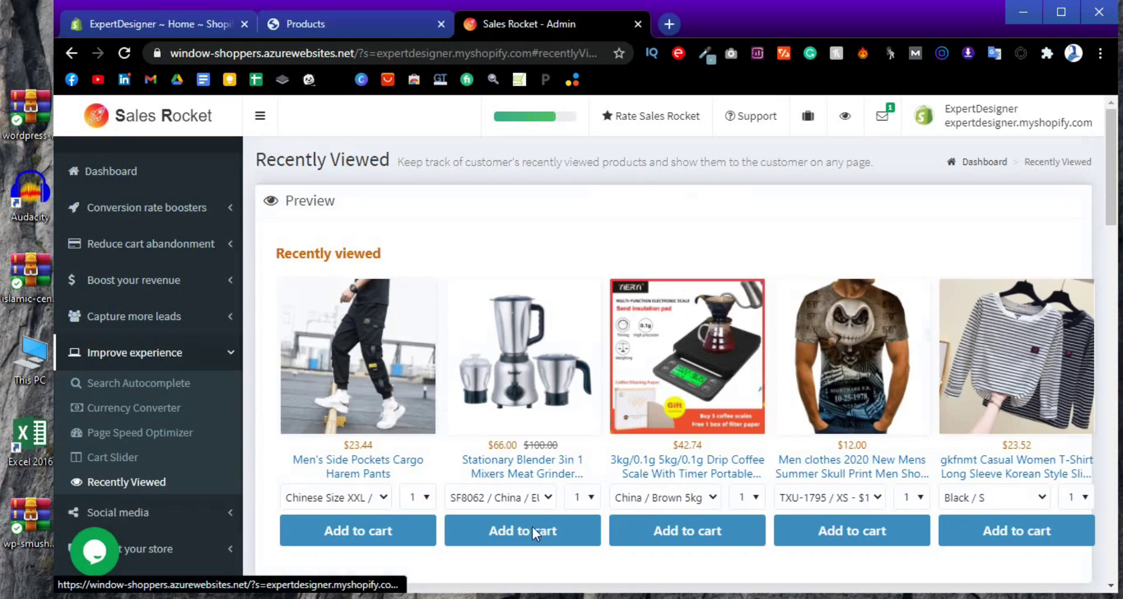
{"action": "scroll", "coordinate": [542, 358], "scroll_direction": "down", "scroll_amount": 10}
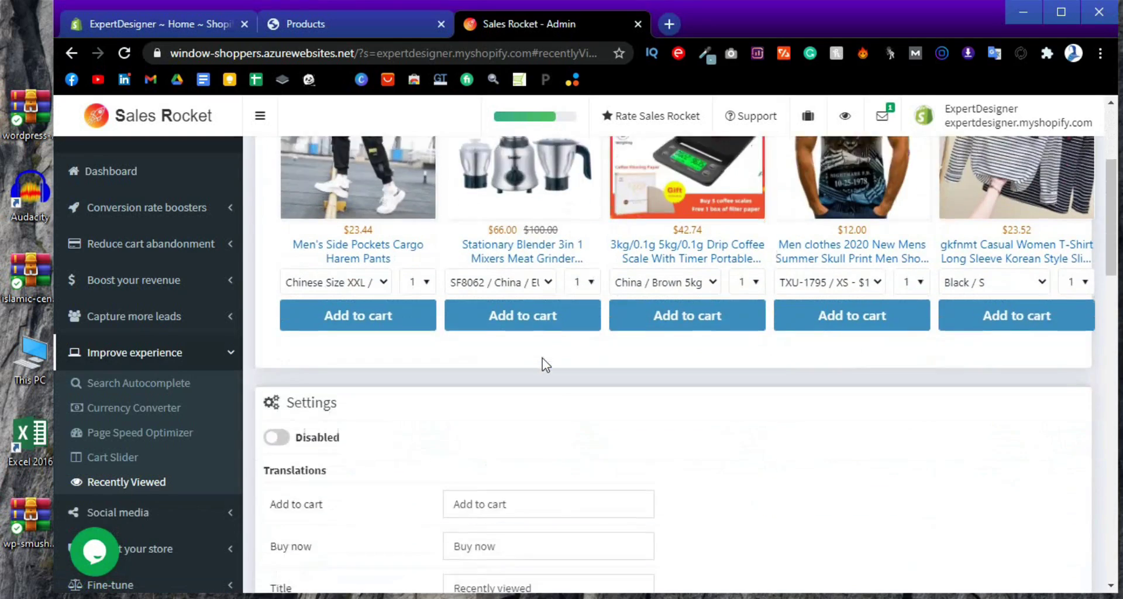
{"action": "scroll", "coordinate": [325, 341], "scroll_direction": "up", "scroll_amount": 3}
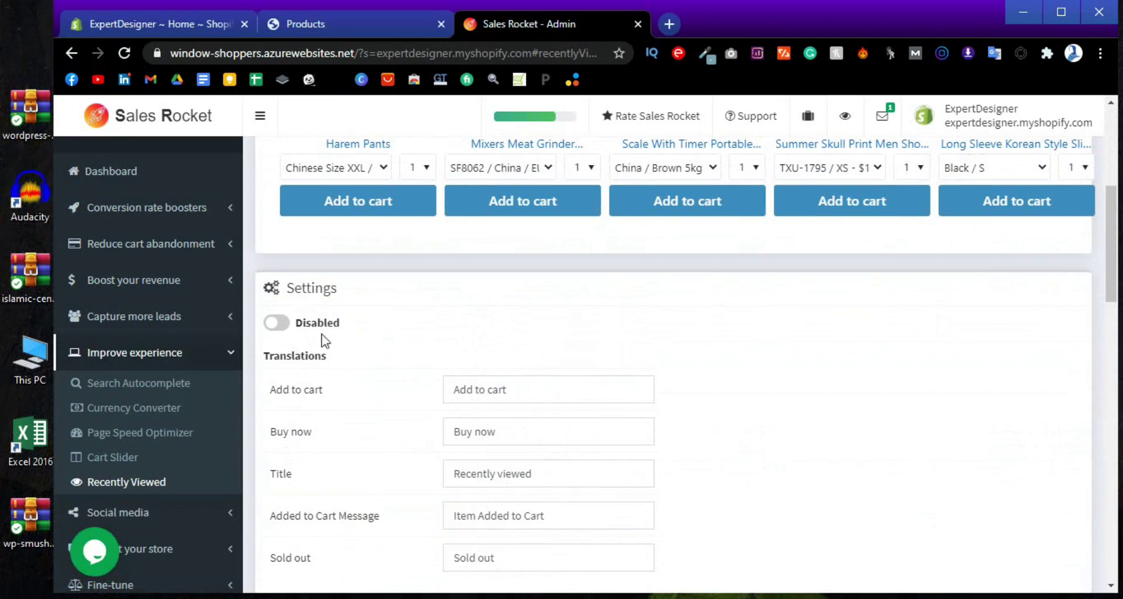
{"action": "left_click", "coordinate": [273, 325]}
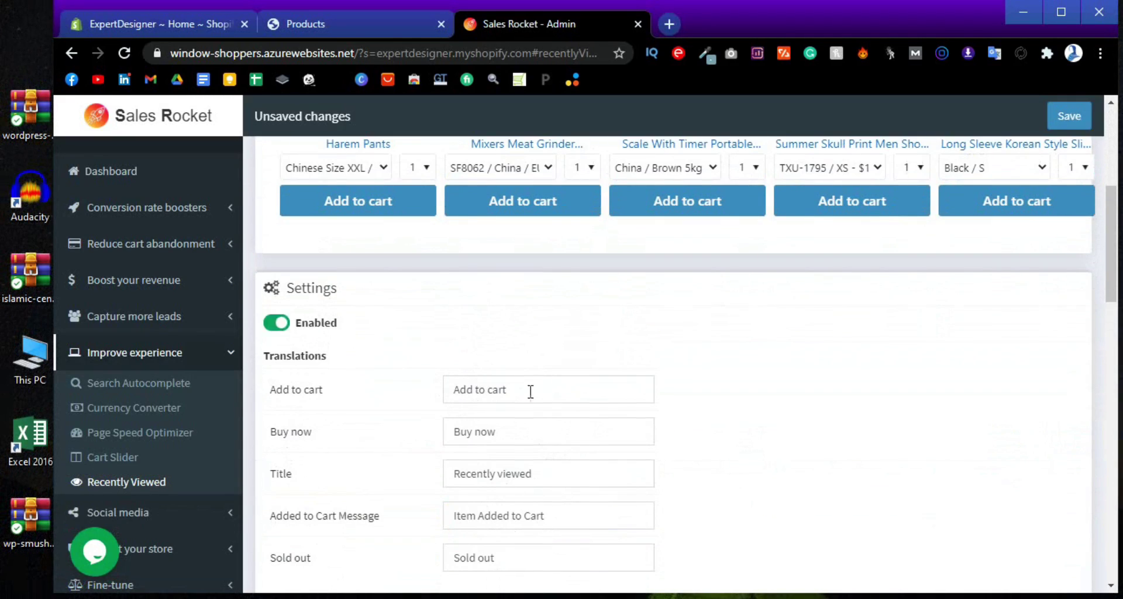
{"action": "scroll", "coordinate": [451, 386], "scroll_direction": "up", "scroll_amount": 4}
{"action": "scroll", "coordinate": [661, 296], "scroll_direction": "up", "scroll_amount": 1}
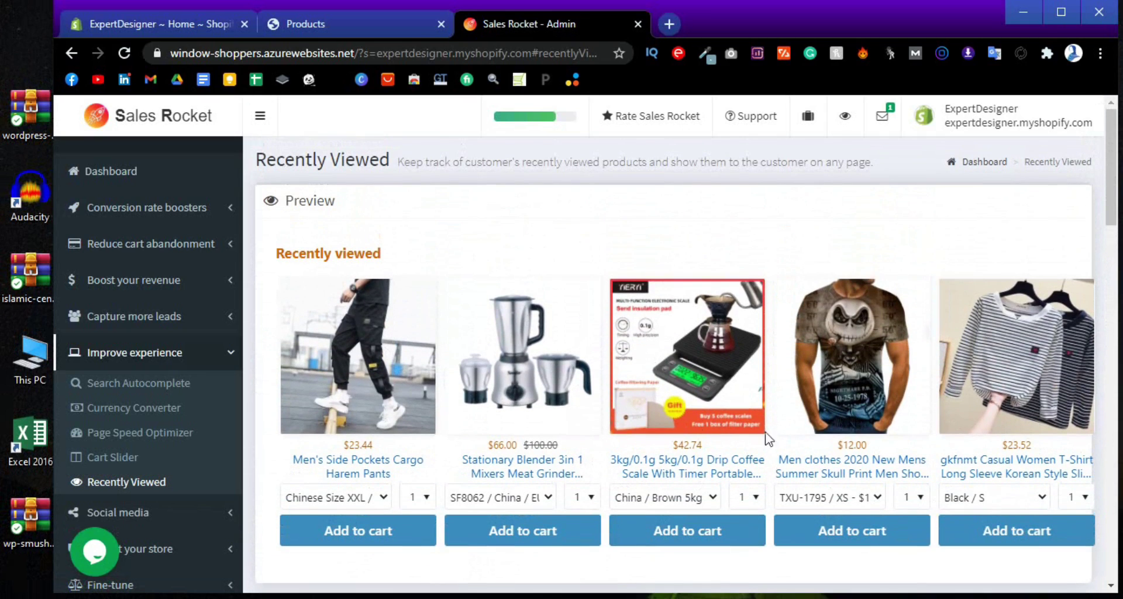
Look through the features listed under Social media, Protect your store and Fine-tune.
{"action": "scroll", "coordinate": [175, 454], "scroll_direction": "down", "scroll_amount": 1}
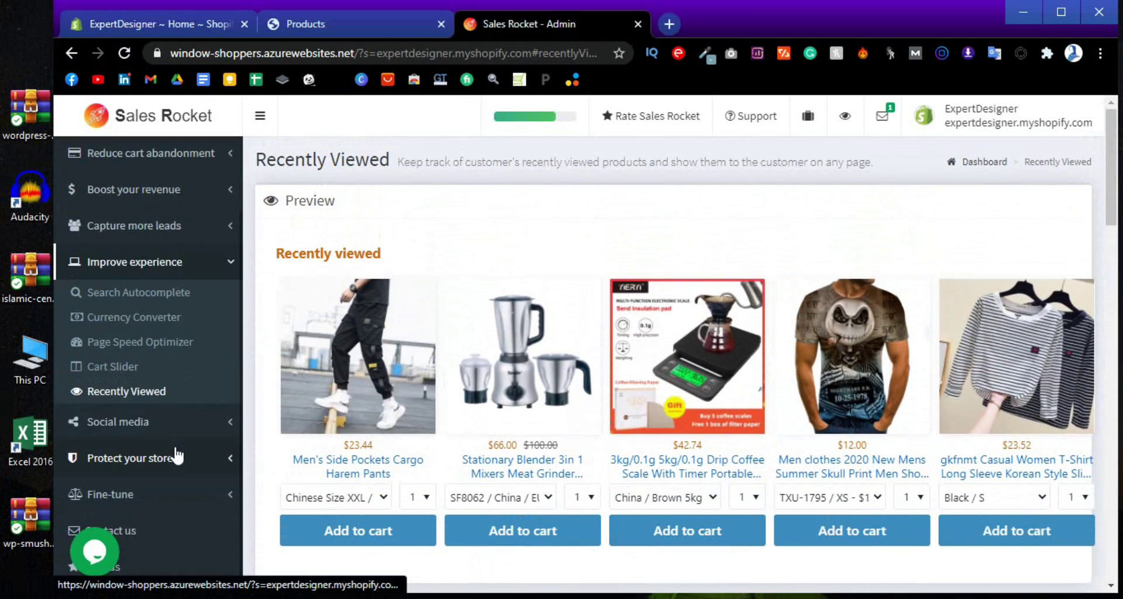
{"action": "left_click", "coordinate": [169, 424]}
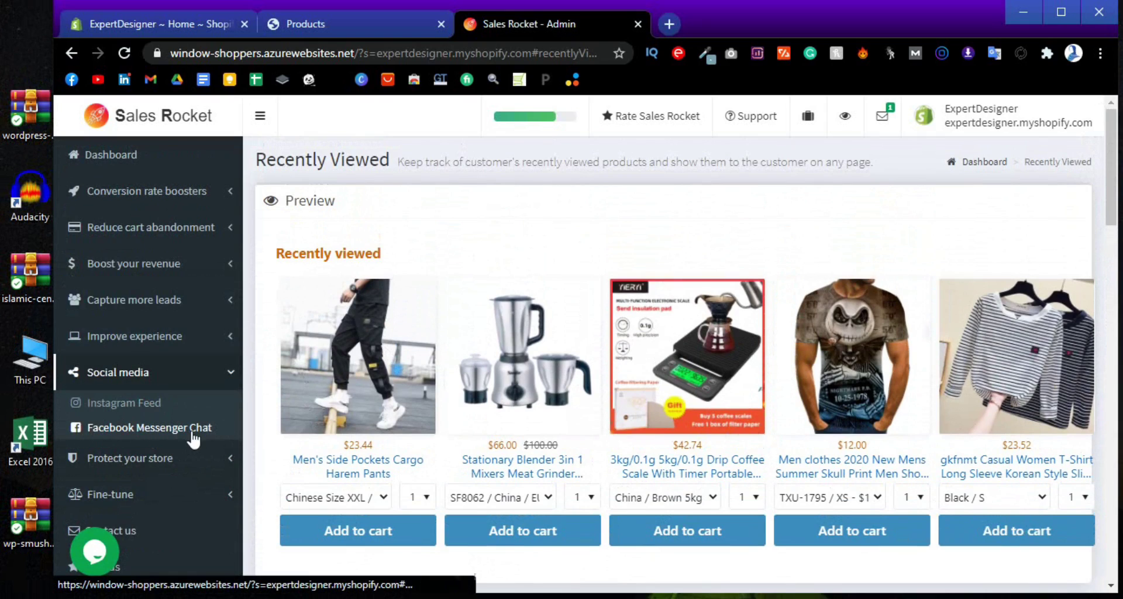
{"action": "left_click", "coordinate": [164, 466]}
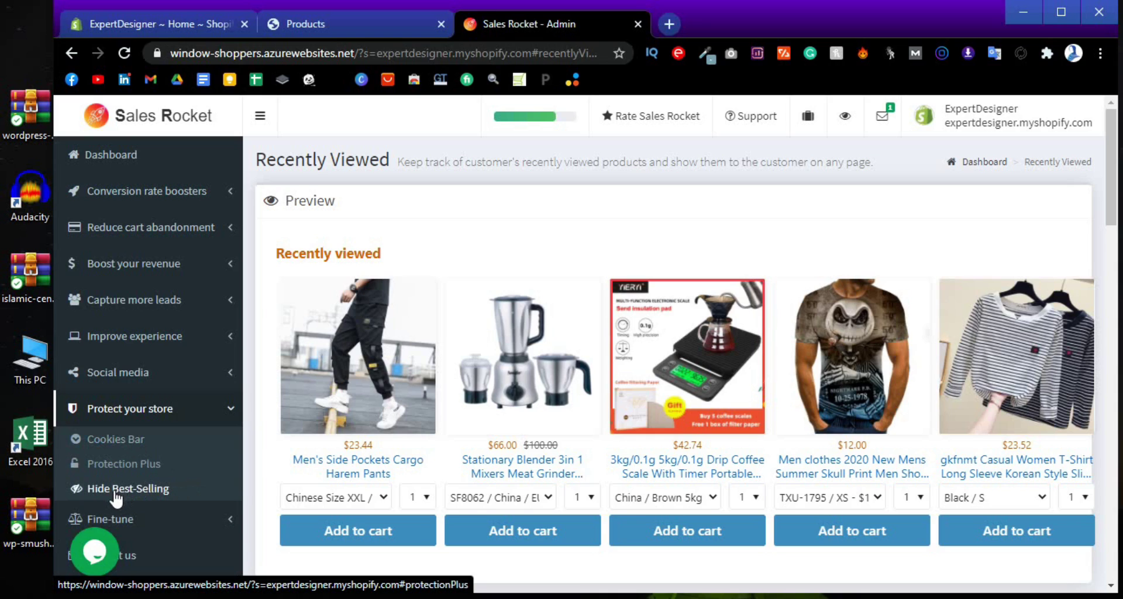
{"action": "scroll", "coordinate": [135, 494], "scroll_direction": "down", "scroll_amount": 1}
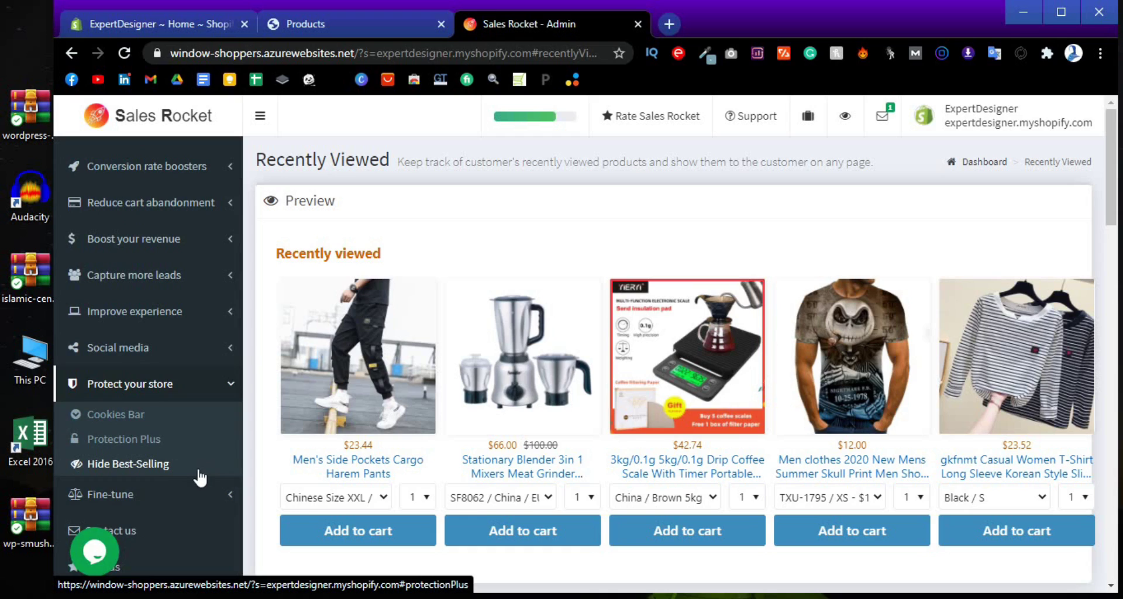
{"action": "left_click", "coordinate": [180, 502]}
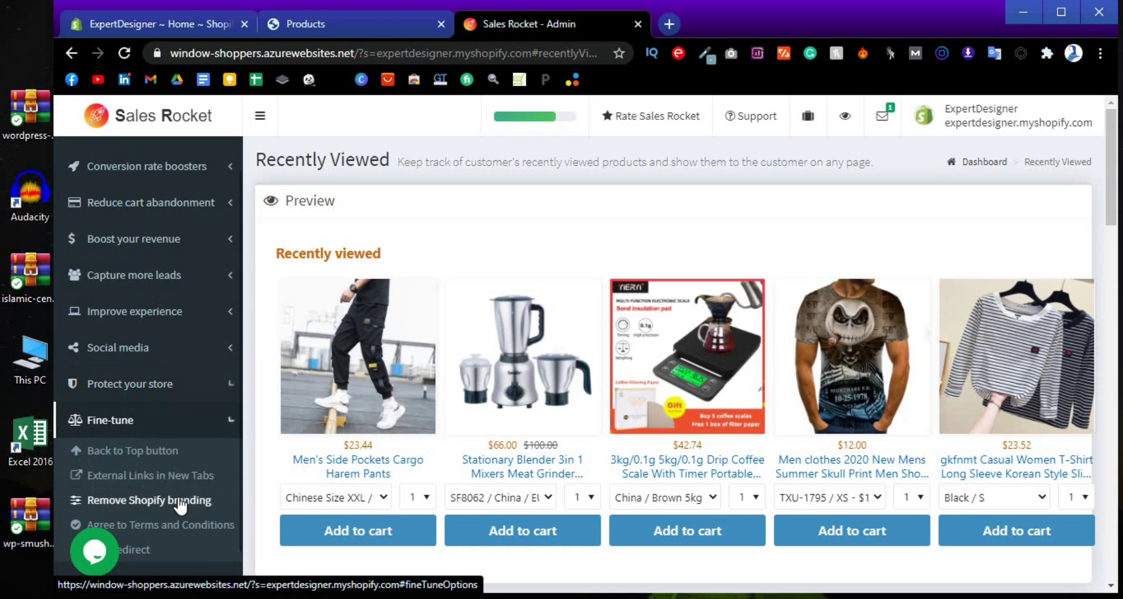
Open the Fine-tune feature page and review its Back to Top, external links, Shopify branding and Terms & Conditions settings.
{"action": "left_click", "coordinate": [143, 462]}
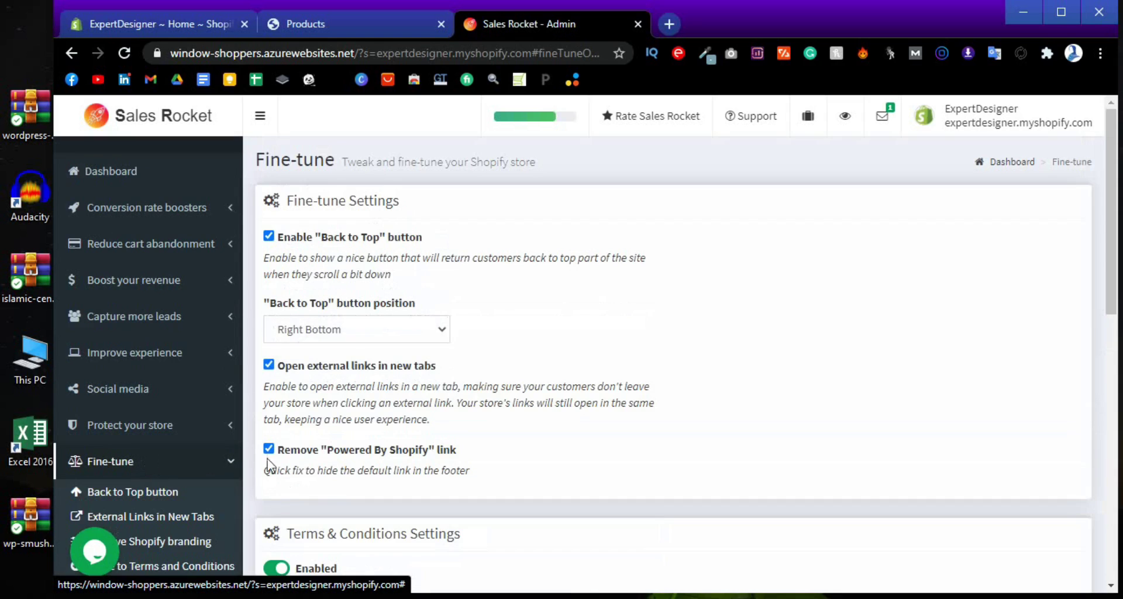
{"action": "scroll", "coordinate": [455, 464], "scroll_direction": "down", "scroll_amount": 2}
{"action": "scroll", "coordinate": [453, 462], "scroll_direction": "up", "scroll_amount": 4}
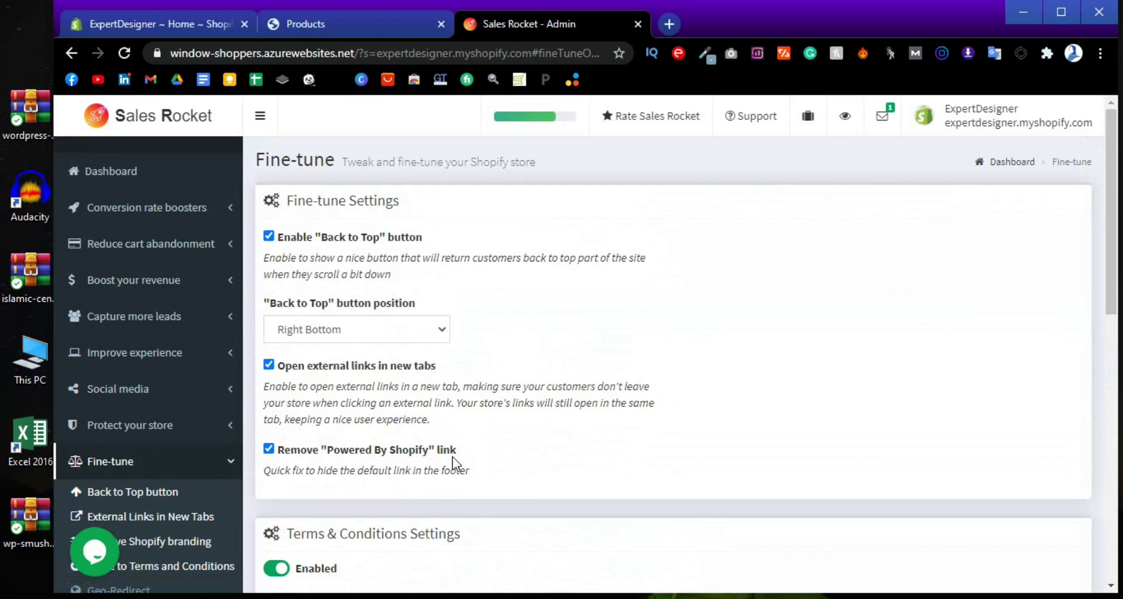
{"action": "scroll", "coordinate": [455, 462], "scroll_direction": "down", "scroll_amount": 8}
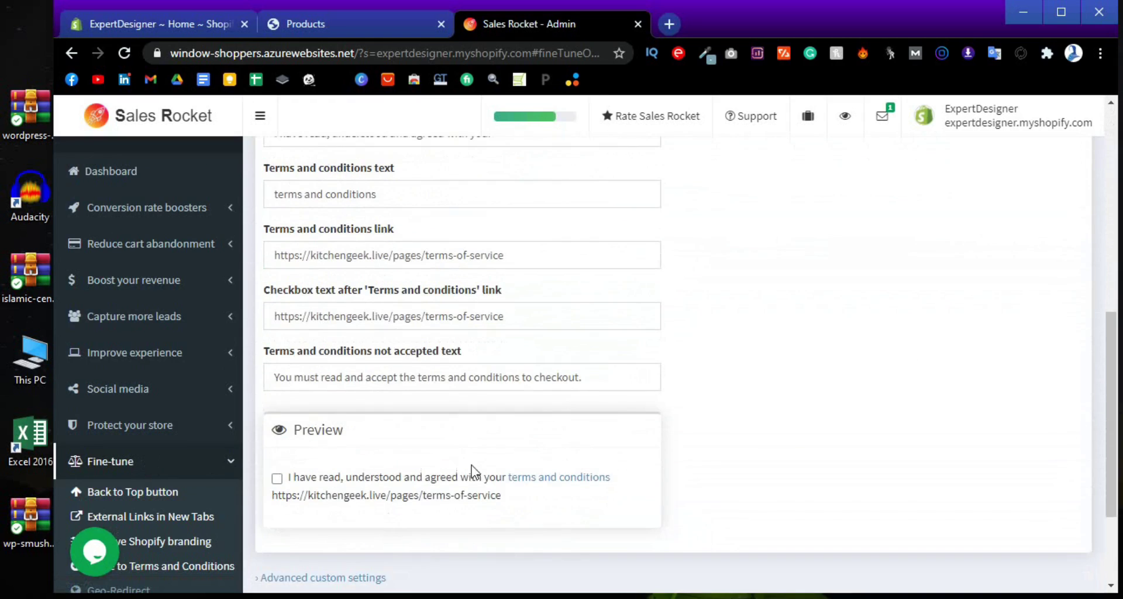
Switch to the storefront products page, dismiss the admin bar, inspect the footer branding and test the Back to Top button.
{"action": "left_click", "coordinate": [323, 29]}
{"action": "scroll", "coordinate": [795, 383], "scroll_direction": "down", "scroll_amount": 5}
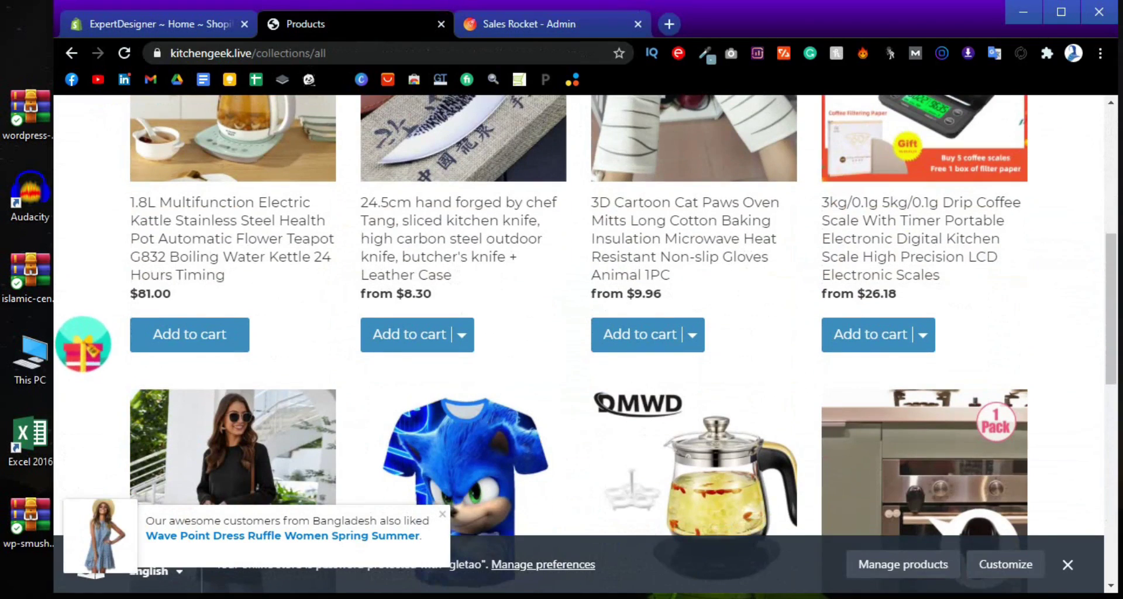
{"action": "left_click", "coordinate": [1068, 564]}
{"action": "scroll", "coordinate": [897, 518], "scroll_direction": "down", "scroll_amount": 10}
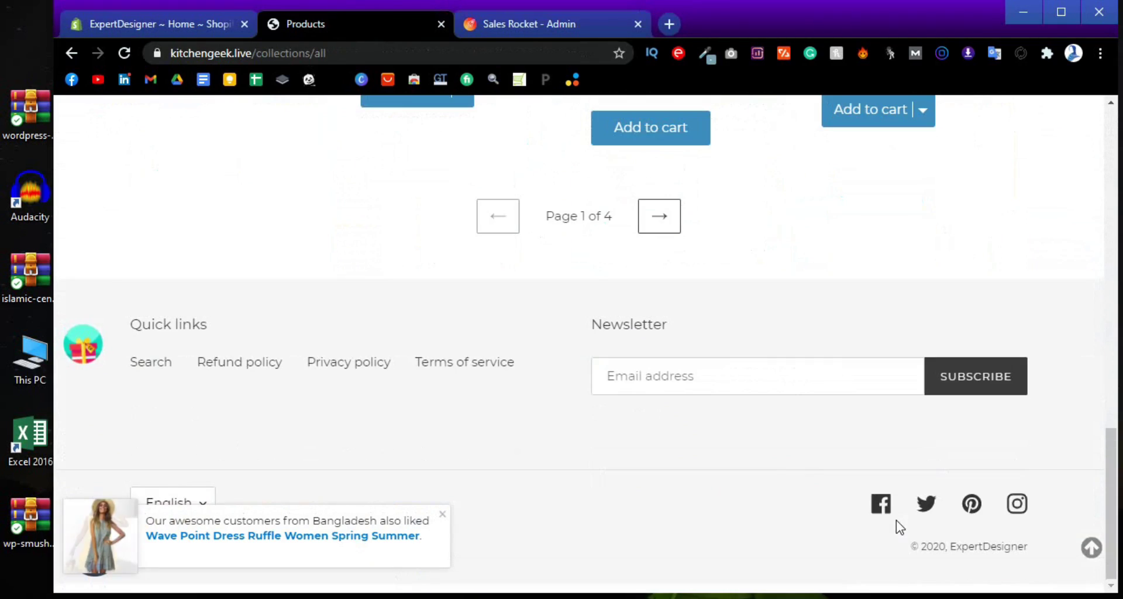
{"action": "left_click", "coordinate": [1091, 547]}
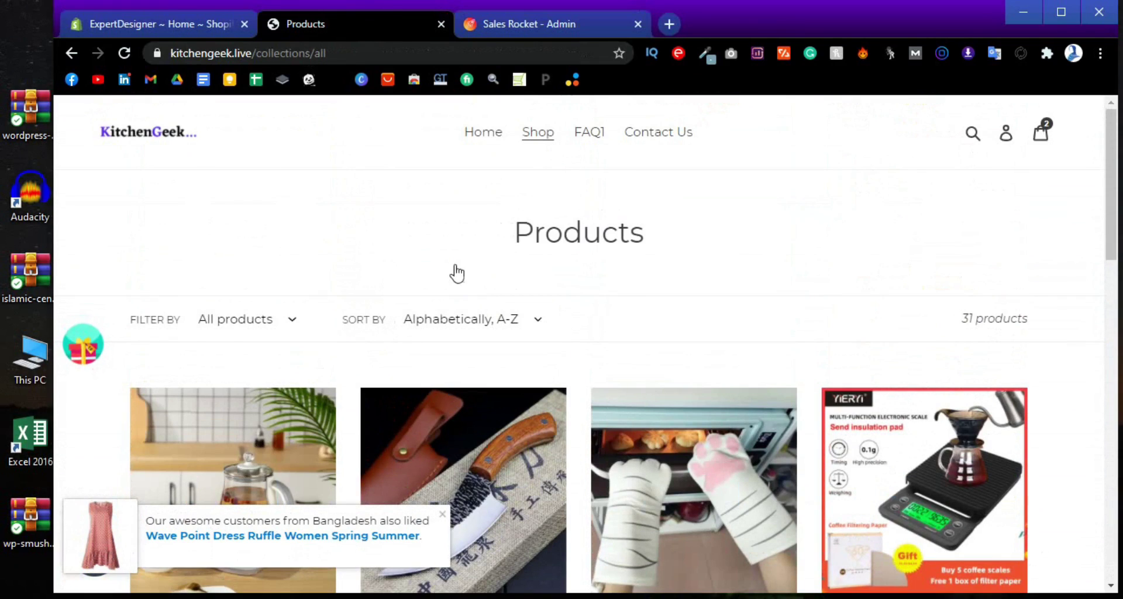
Return to Sales Rocket's Fine-tune page and examine the Terms & Conditions texts, links and checkbox preview.
{"action": "left_click", "coordinate": [585, 23]}
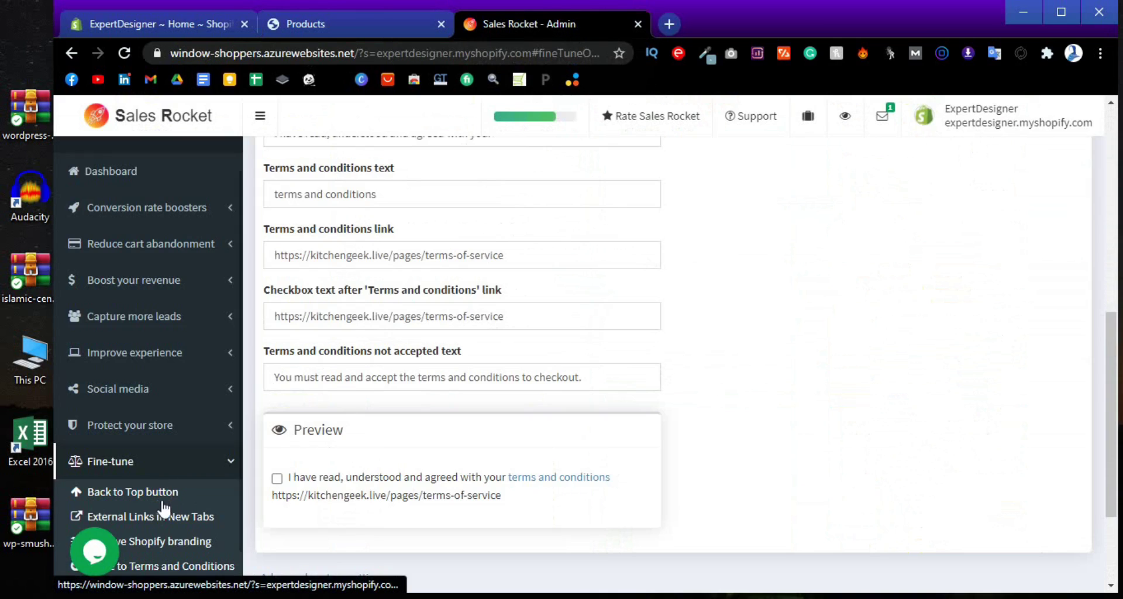
{"action": "scroll", "coordinate": [167, 504], "scroll_direction": "down", "scroll_amount": 2}
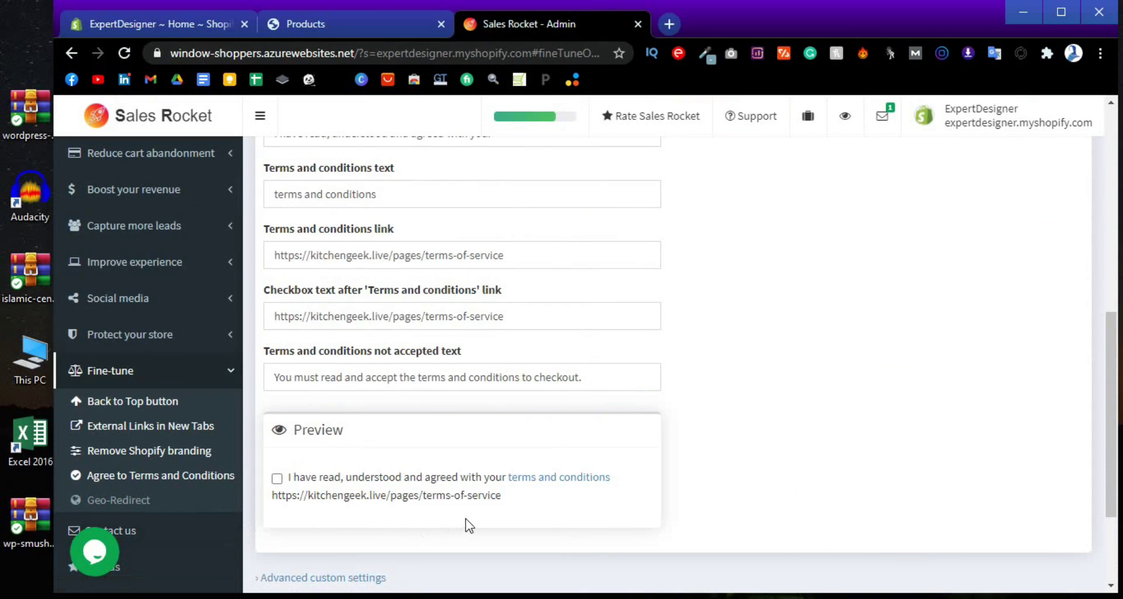
{"action": "scroll", "coordinate": [468, 525], "scroll_direction": "down", "scroll_amount": 2}
{"action": "left_click", "coordinate": [176, 456]}
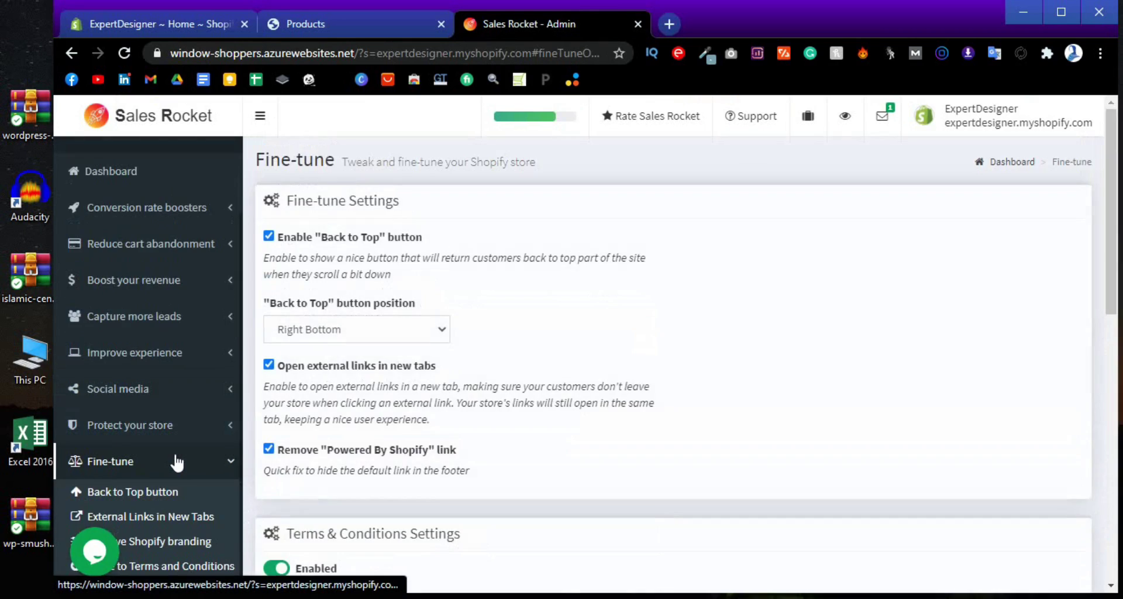
{"action": "scroll", "coordinate": [597, 458], "scroll_direction": "down", "scroll_amount": 3}
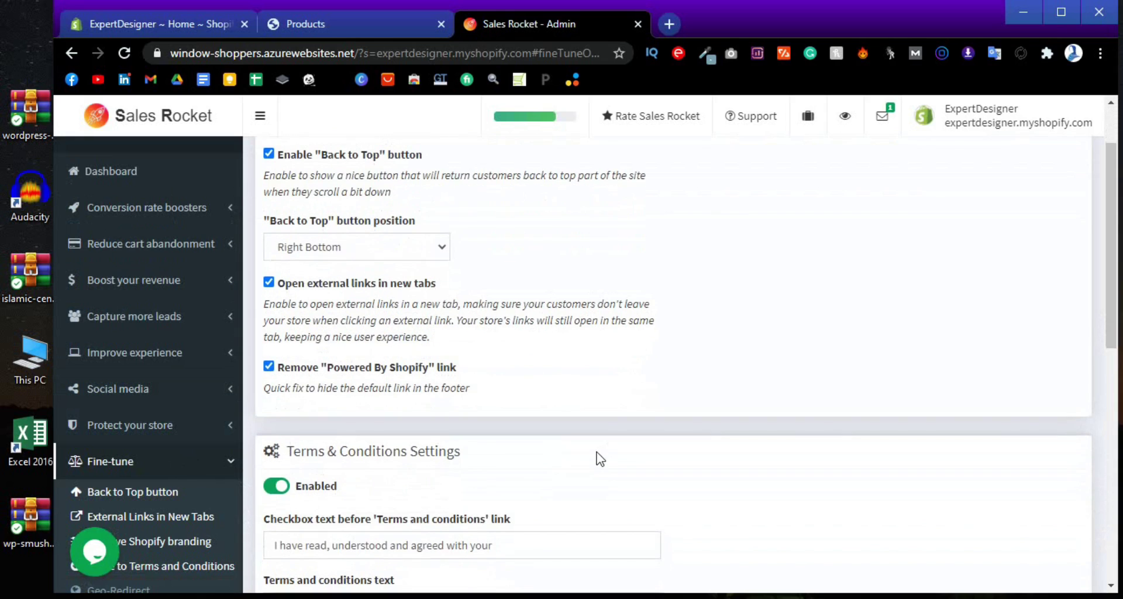
{"action": "scroll", "coordinate": [600, 458], "scroll_direction": "down", "scroll_amount": 2}
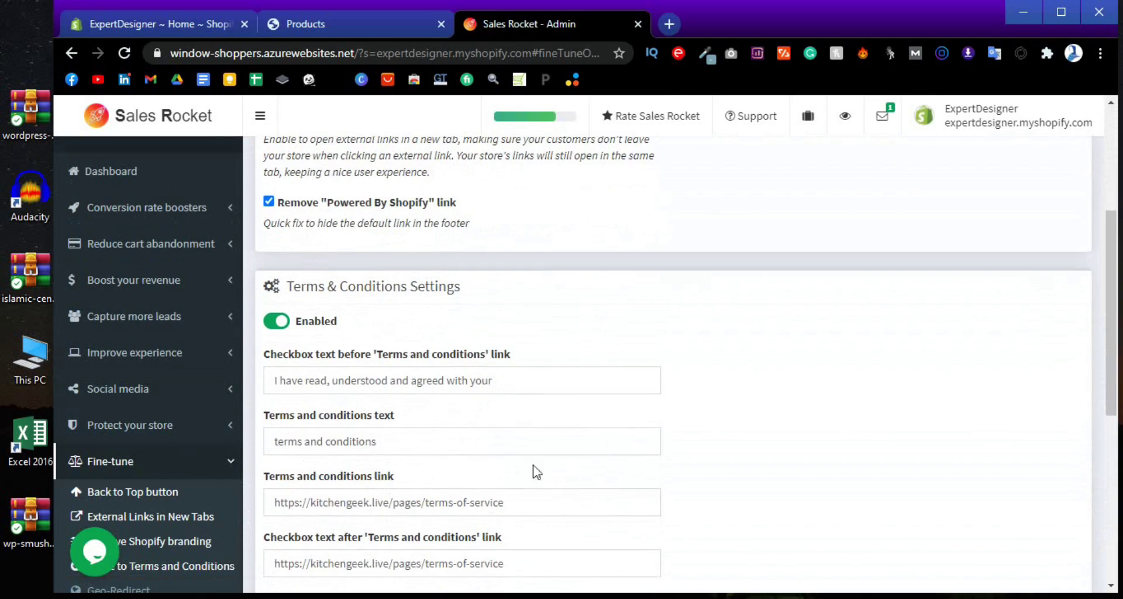
{"action": "scroll", "coordinate": [170, 461], "scroll_direction": "down", "scroll_amount": 2}
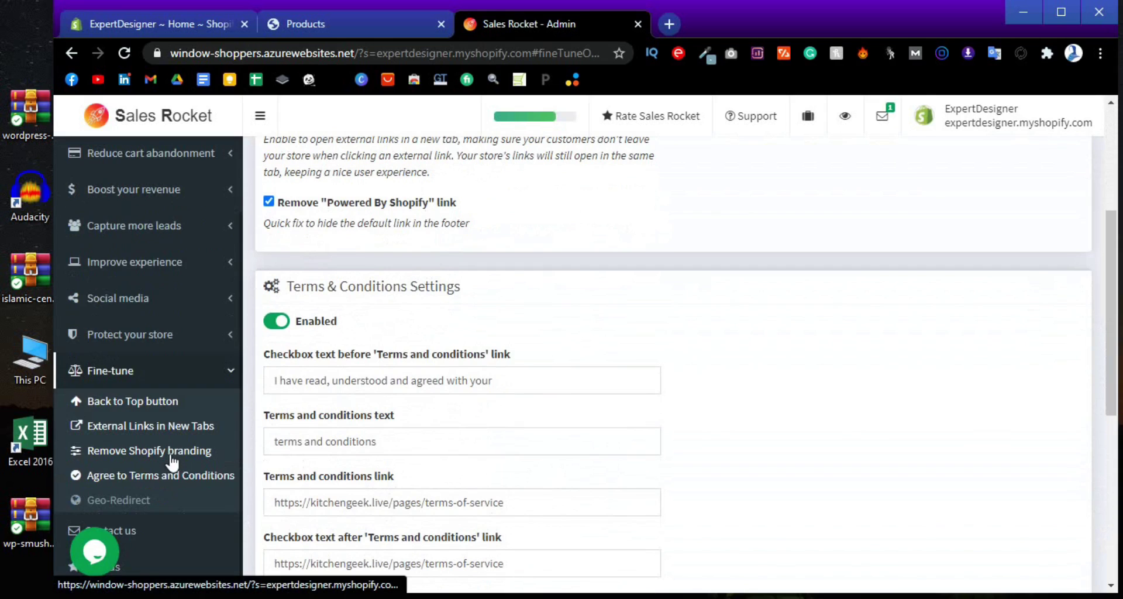
{"action": "scroll", "coordinate": [529, 499], "scroll_direction": "down", "scroll_amount": 3}
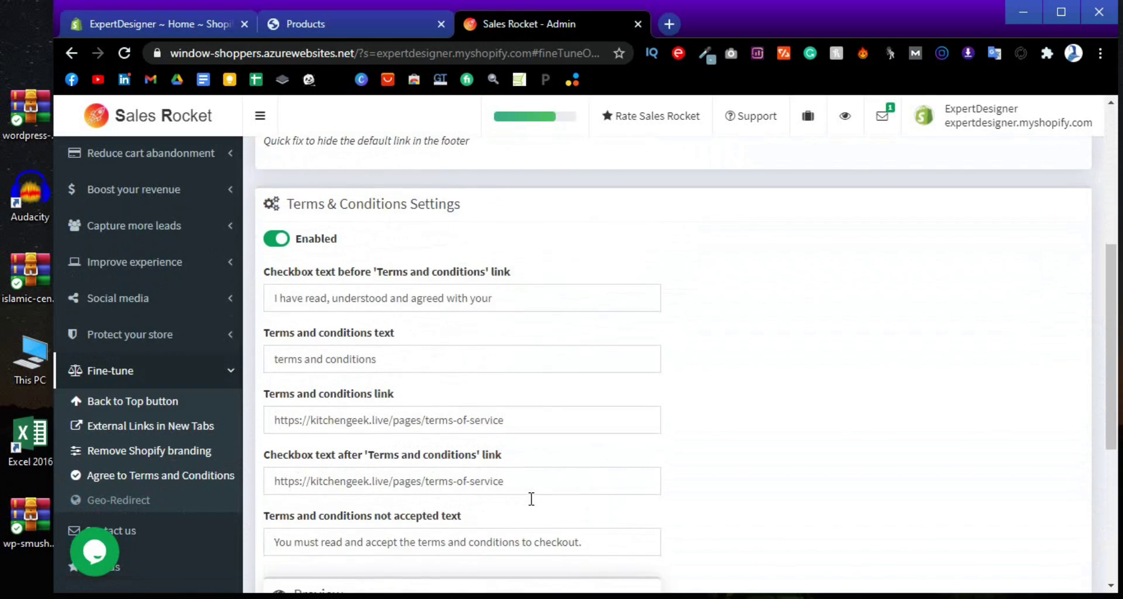
{"action": "scroll", "coordinate": [531, 498], "scroll_direction": "down", "scroll_amount": 2}
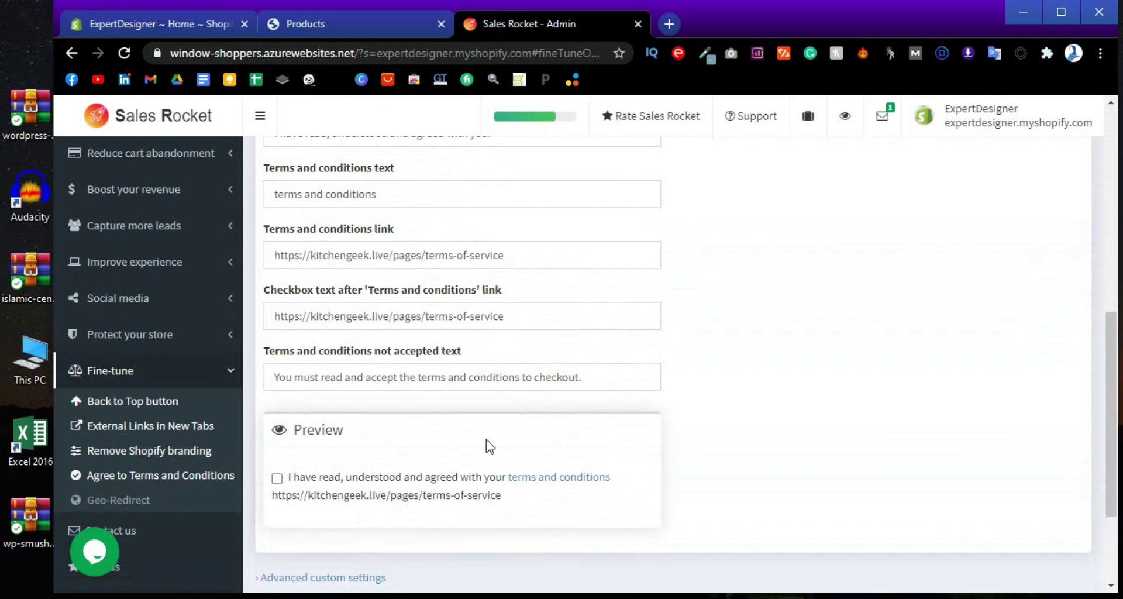
{"action": "scroll", "coordinate": [490, 446], "scroll_direction": "down", "scroll_amount": 2}
{"action": "scroll", "coordinate": [490, 446], "scroll_direction": "up", "scroll_amount": 6}
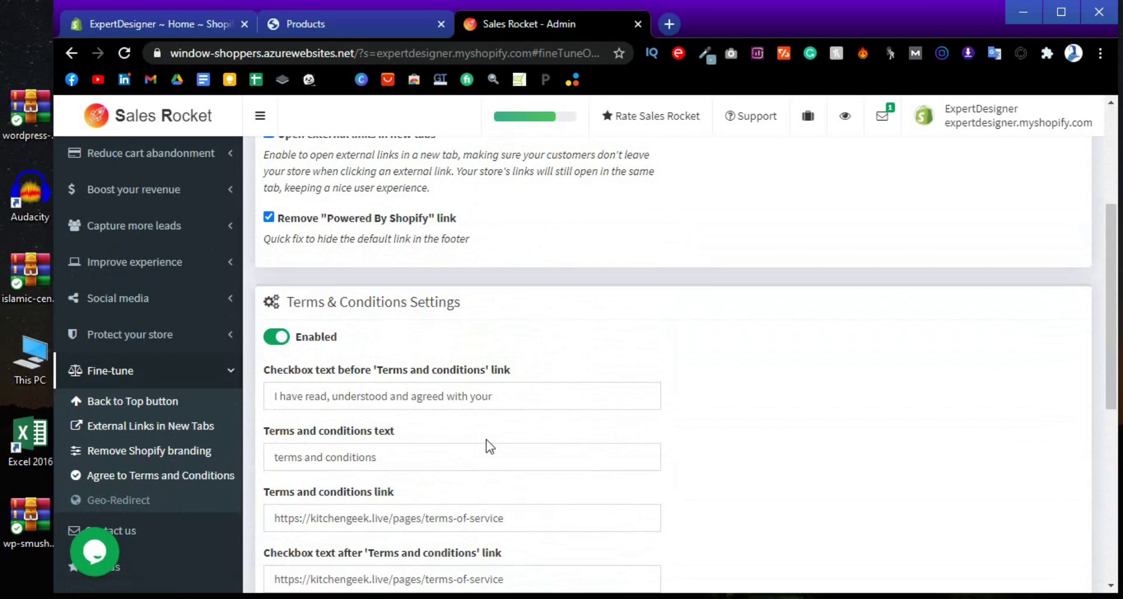
{"action": "scroll", "coordinate": [486, 440], "scroll_direction": "down", "scroll_amount": 4}
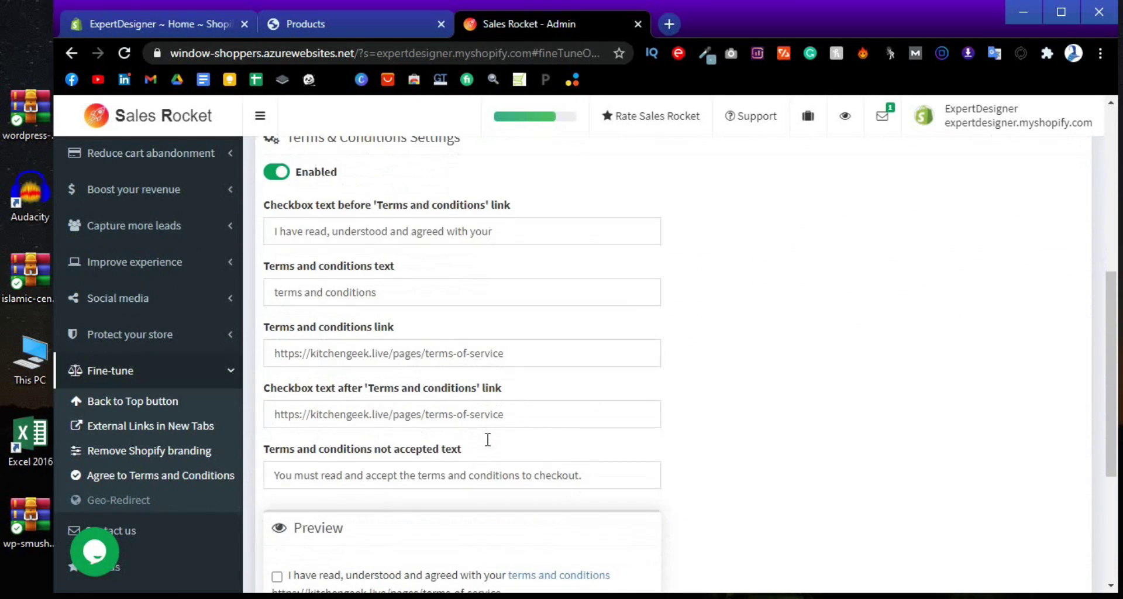
{"action": "scroll", "coordinate": [474, 369], "scroll_direction": "down", "scroll_amount": 2}
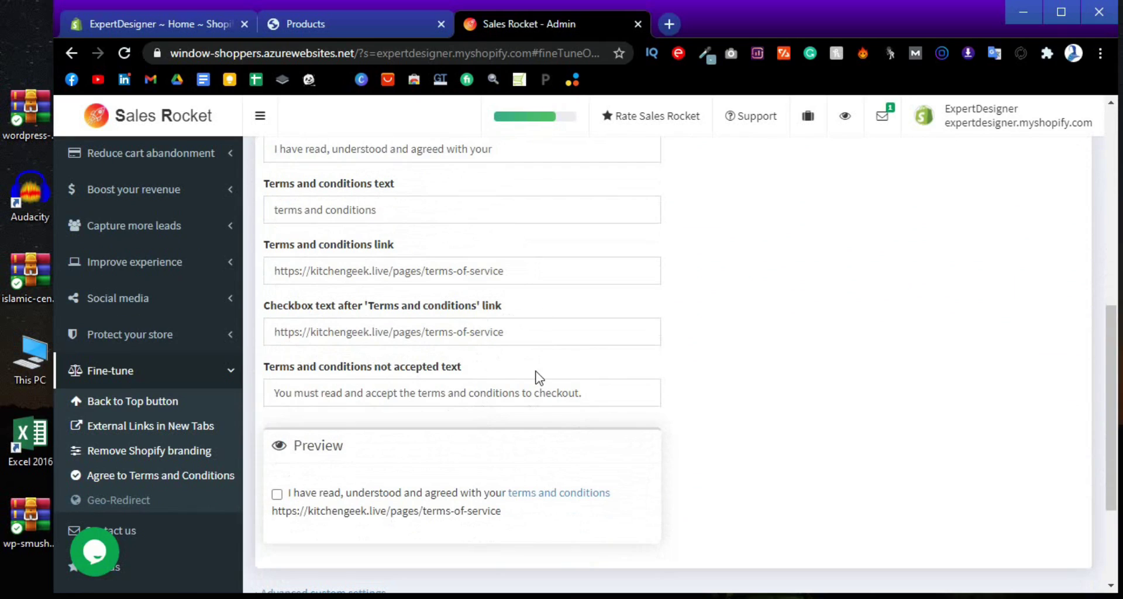
{"action": "scroll", "coordinate": [536, 377], "scroll_direction": "down", "scroll_amount": 3}
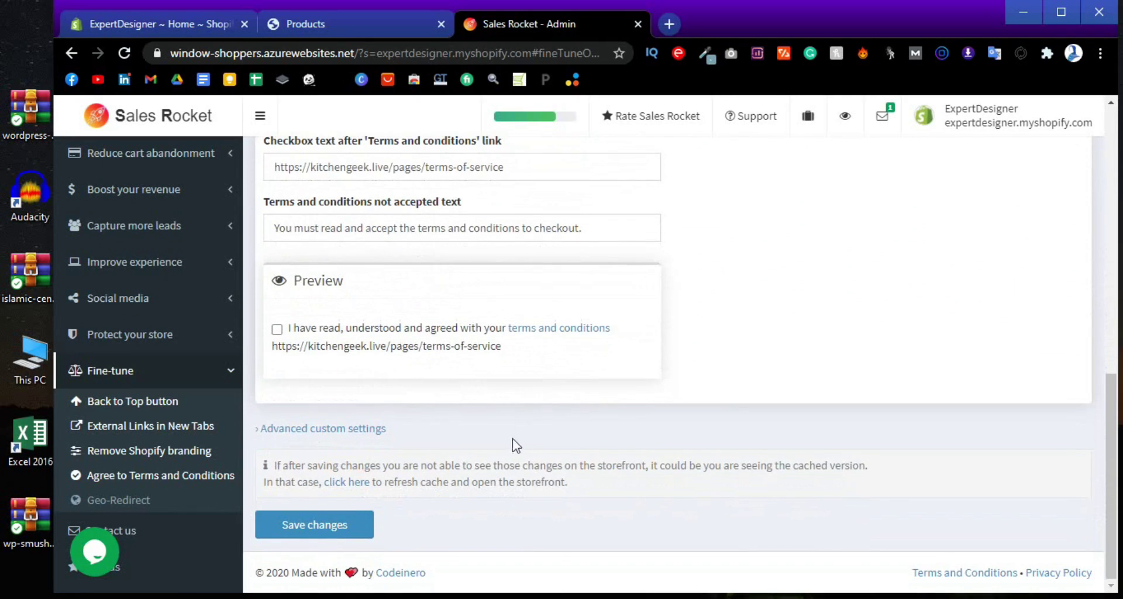
Recheck the Fine-tune options, then open Agree to Terms and Conditions and look at its checkbox preview.
{"action": "scroll", "coordinate": [512, 454], "scroll_direction": "up", "scroll_amount": 8}
{"action": "scroll", "coordinate": [514, 456], "scroll_direction": "up", "scroll_amount": 3}
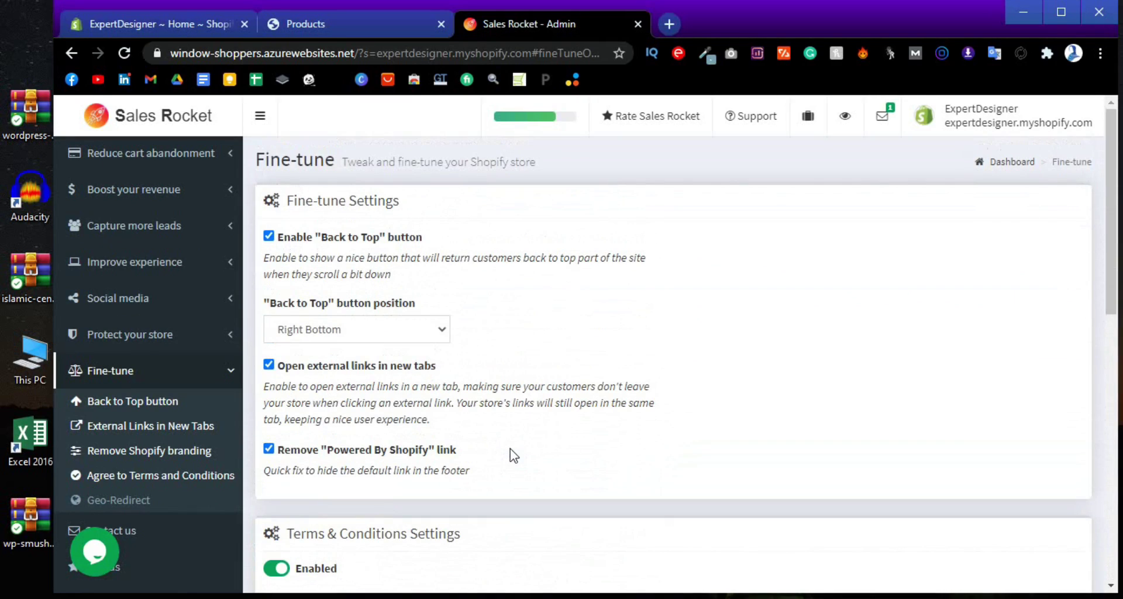
{"action": "scroll", "coordinate": [512, 452], "scroll_direction": "down", "scroll_amount": 2}
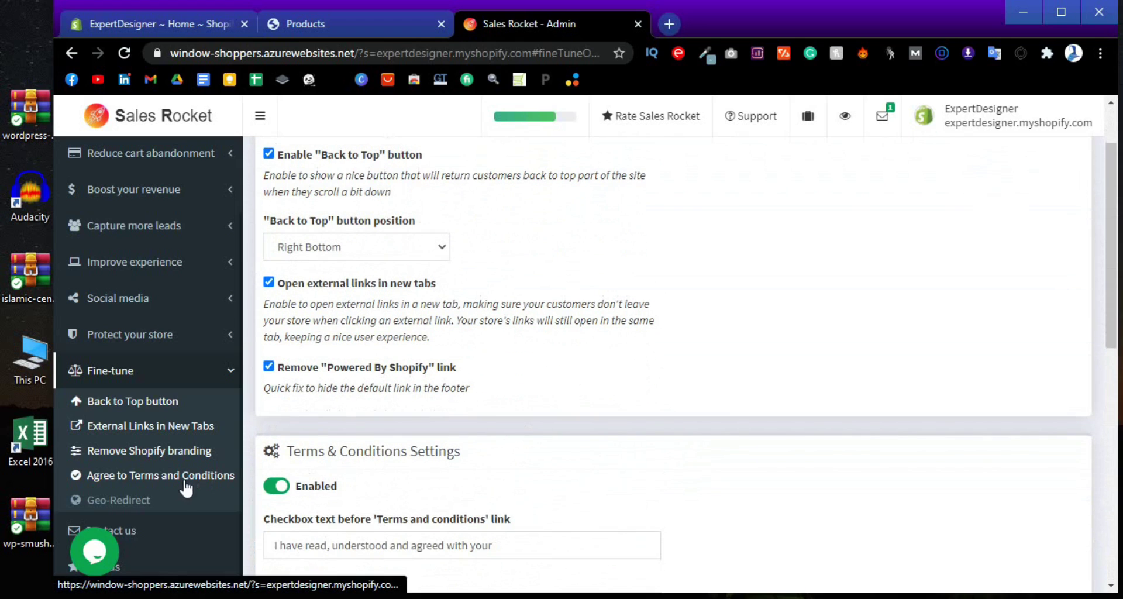
{"action": "left_click", "coordinate": [196, 485]}
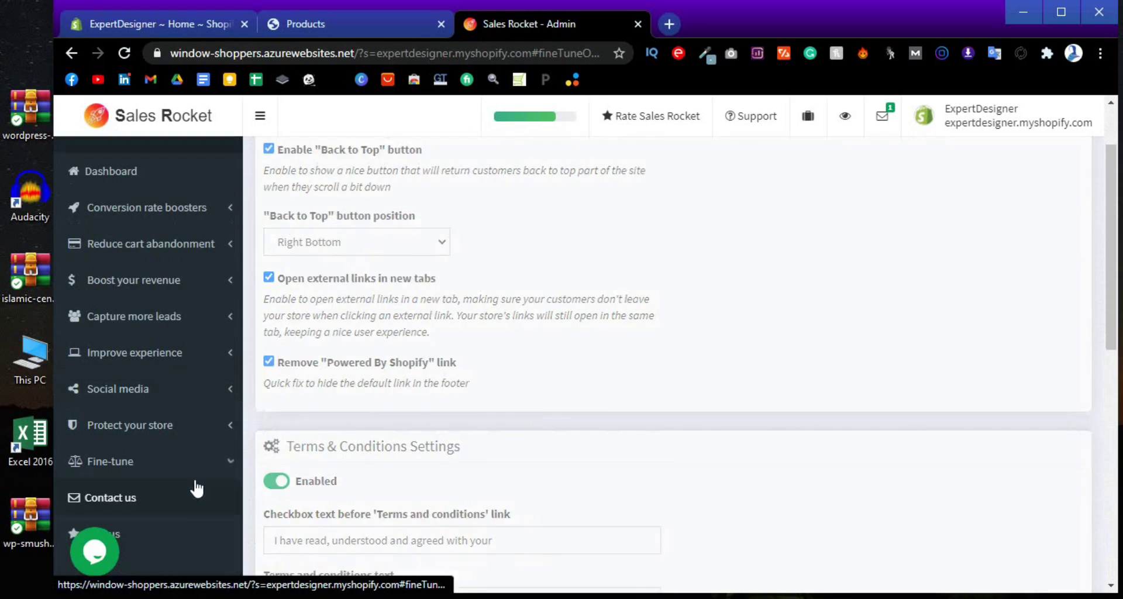
{"action": "scroll", "coordinate": [203, 509], "scroll_direction": "down", "scroll_amount": 5}
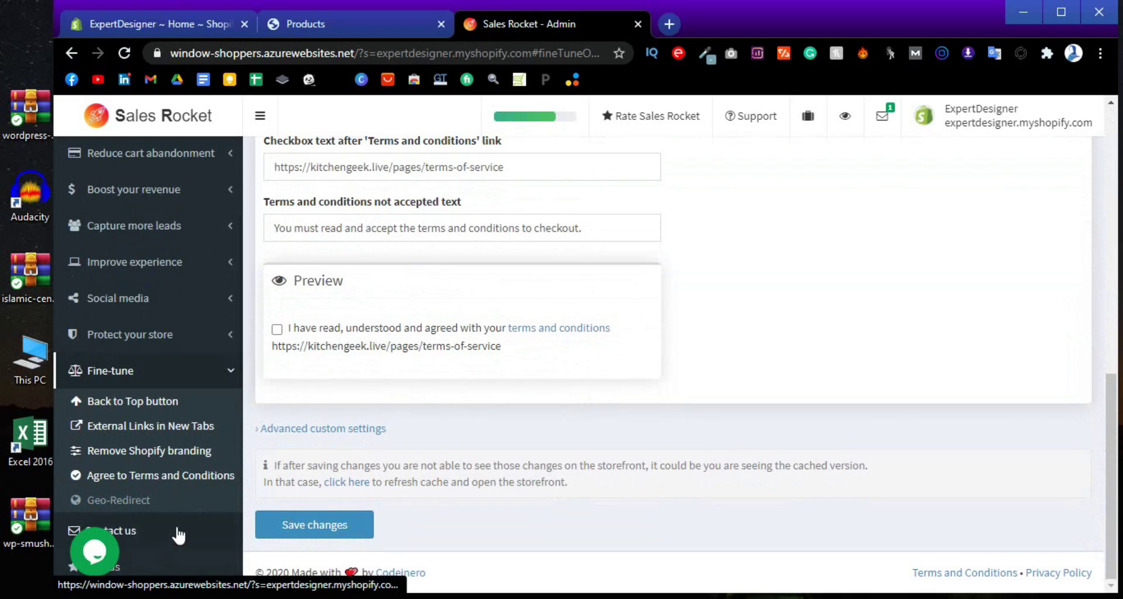
{"action": "scroll", "coordinate": [199, 468], "scroll_direction": "up", "scroll_amount": 2}
Open the Sales Rocket dashboard and review which features are enabled in each category.
{"action": "left_click", "coordinate": [112, 171]}
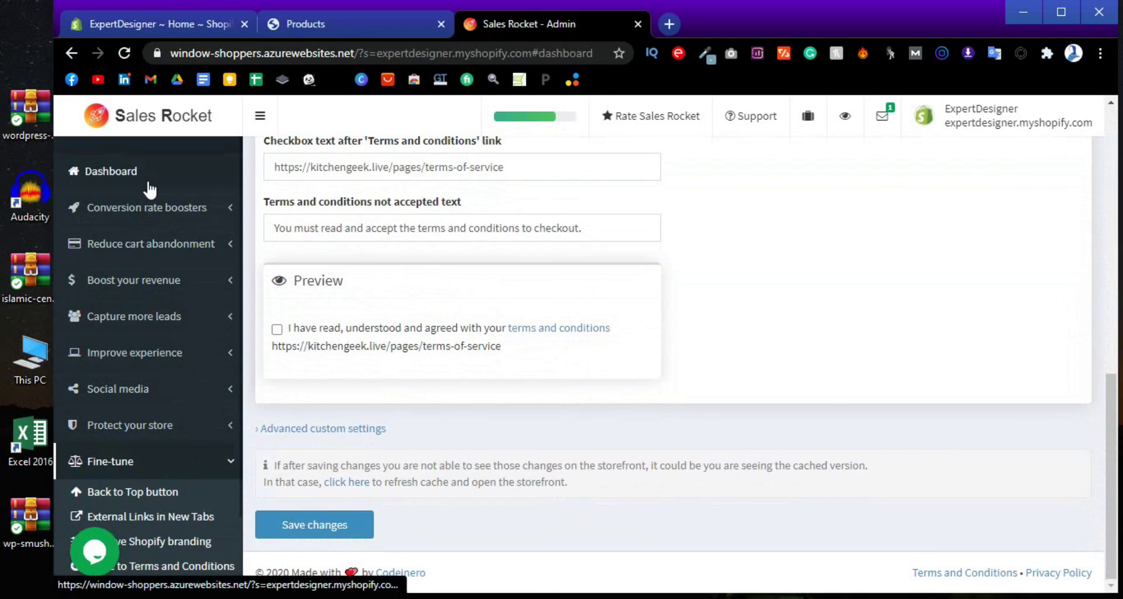
{"action": "scroll", "coordinate": [625, 351], "scroll_direction": "down", "scroll_amount": 7}
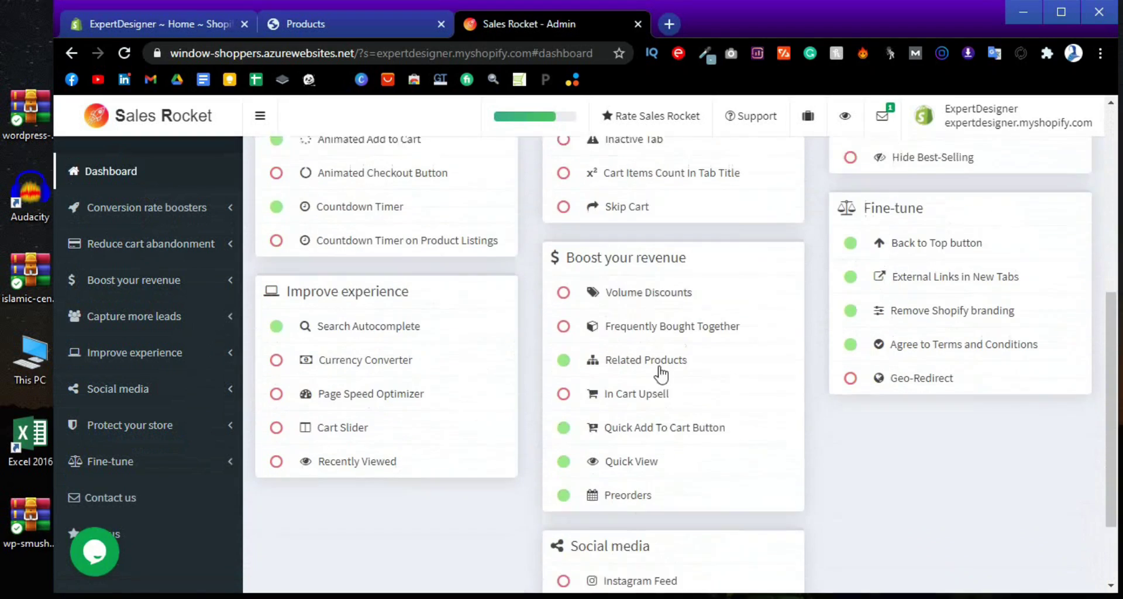
{"action": "scroll", "coordinate": [673, 380], "scroll_direction": "down", "scroll_amount": 2}
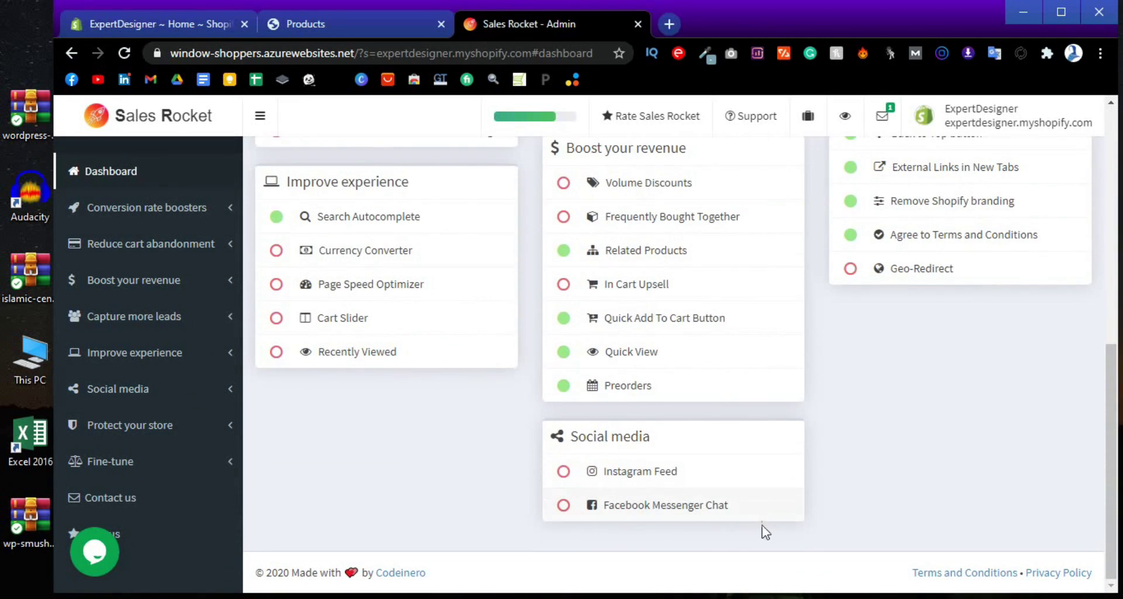
{"action": "scroll", "coordinate": [805, 506], "scroll_direction": "up", "scroll_amount": 2}
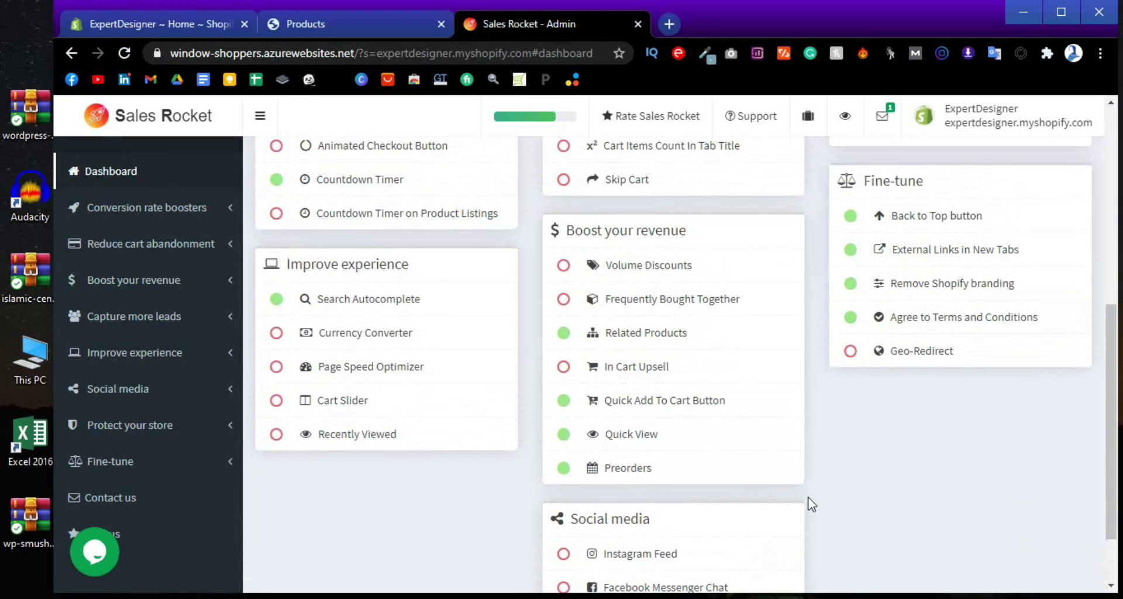
{"action": "scroll", "coordinate": [816, 497], "scroll_direction": "up", "scroll_amount": 4}
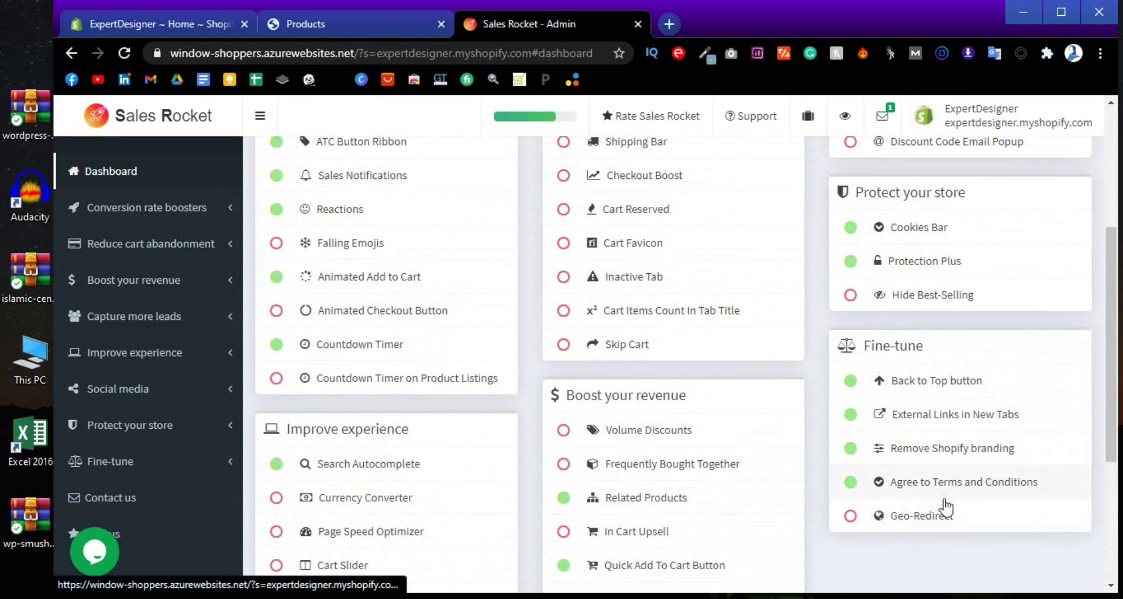
{"action": "scroll", "coordinate": [887, 497], "scroll_direction": "up", "scroll_amount": 5}
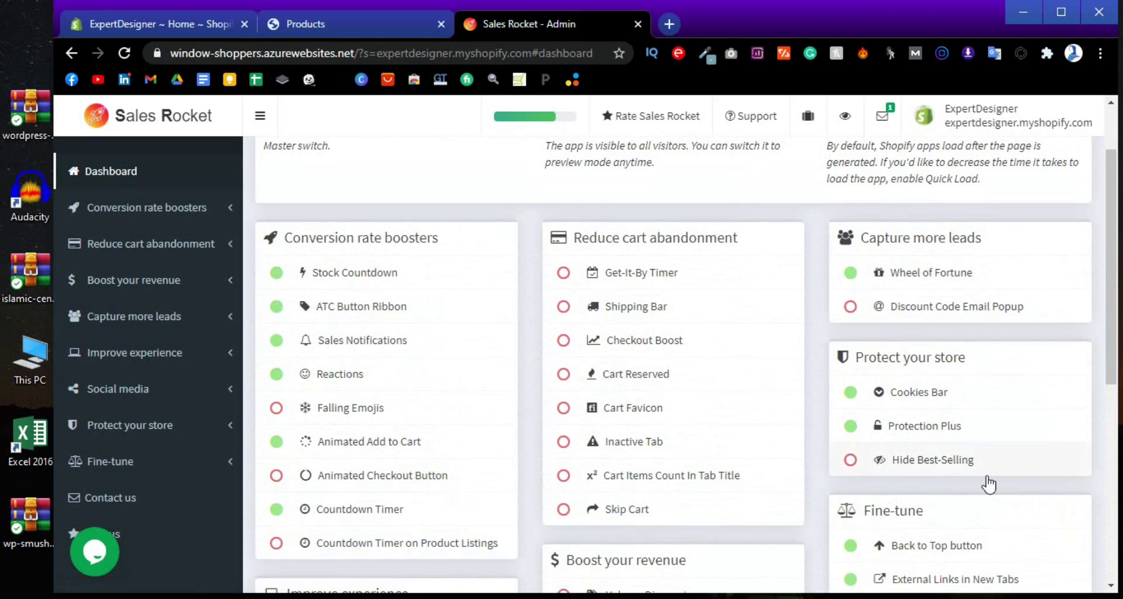